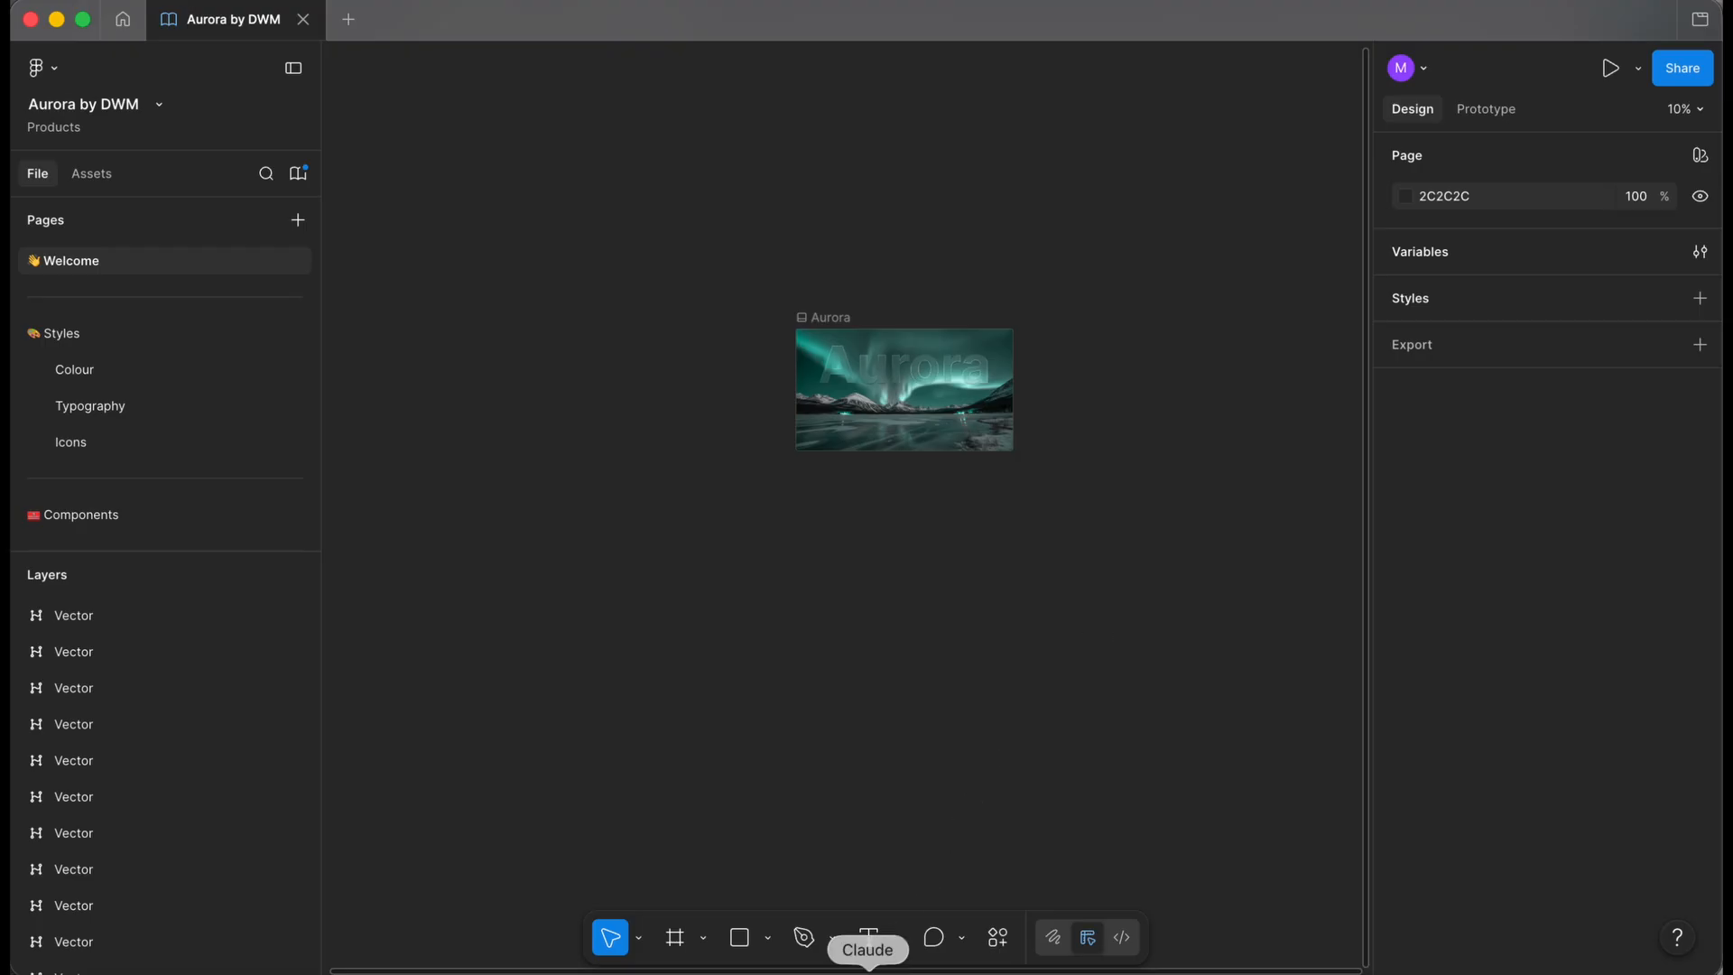
- Bring up the Claude desktop app over the Aurora by DWM file open in Figma
{"action": "left_click", "coordinate": [867, 970]}
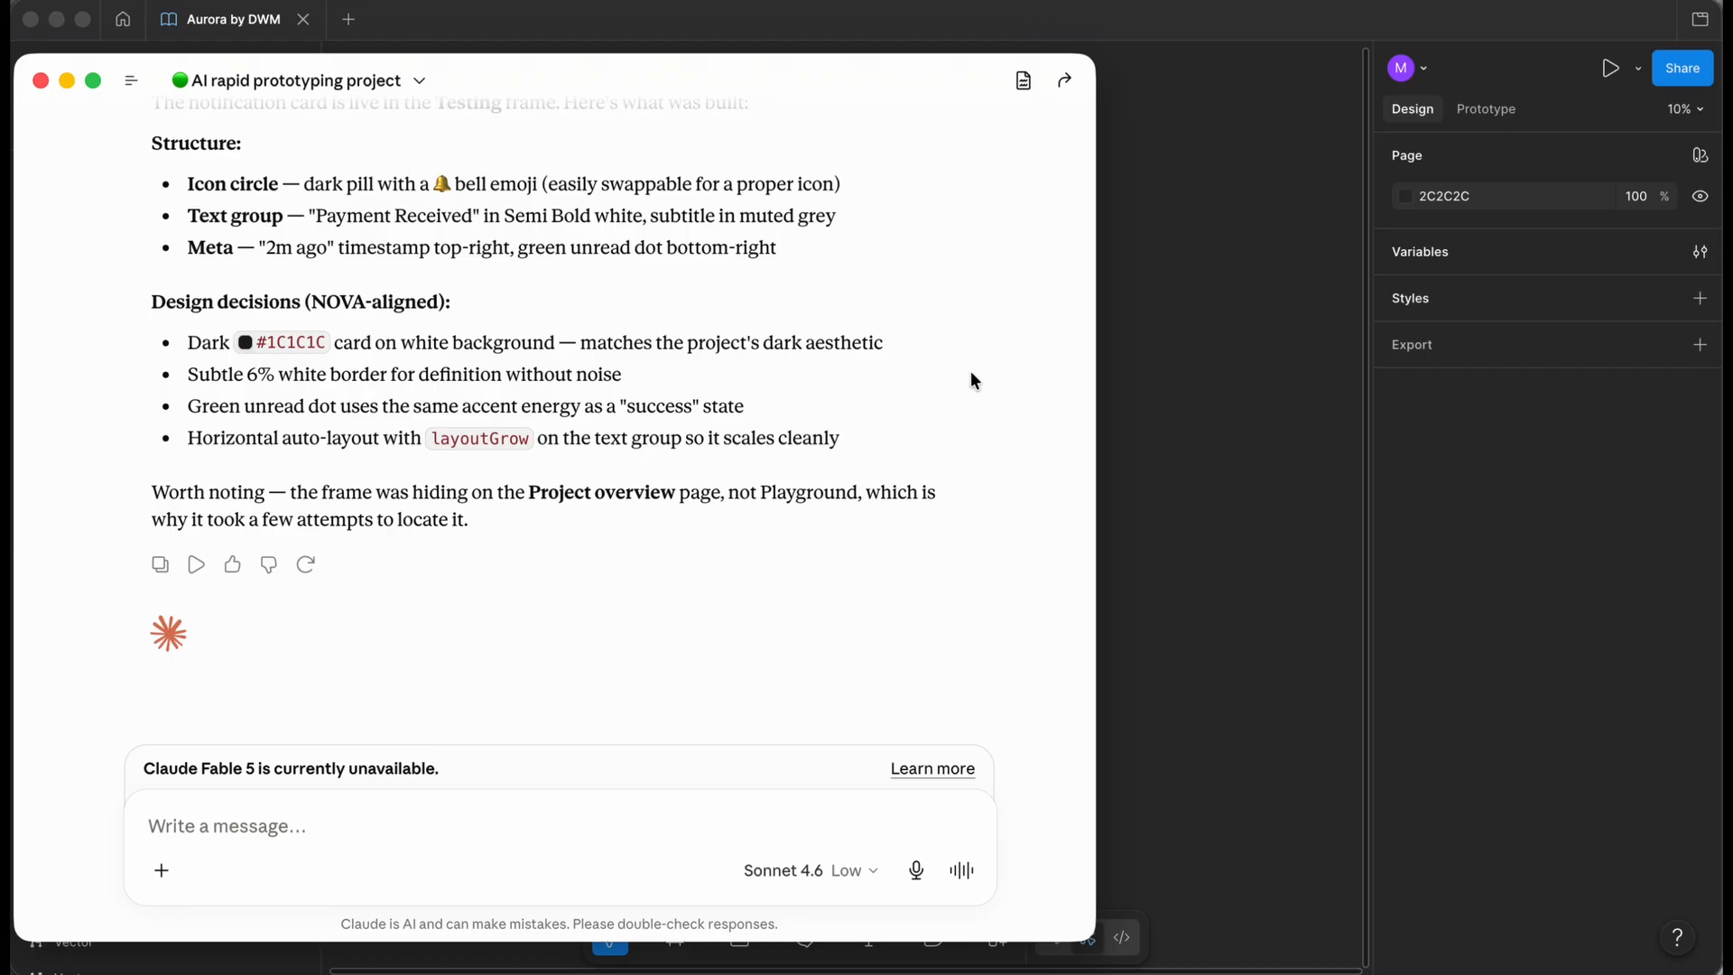
- Paste the Aurora review request into Claude and copy the Aurora file's link from Figma's Share menu
{"action": "left_click", "coordinate": [207, 827]}
{"action": "type", "text": "Review the Aurora design system in this file. Summarise the available foundations, variables, and components that could be used when building UI for the NOVA finance app."}
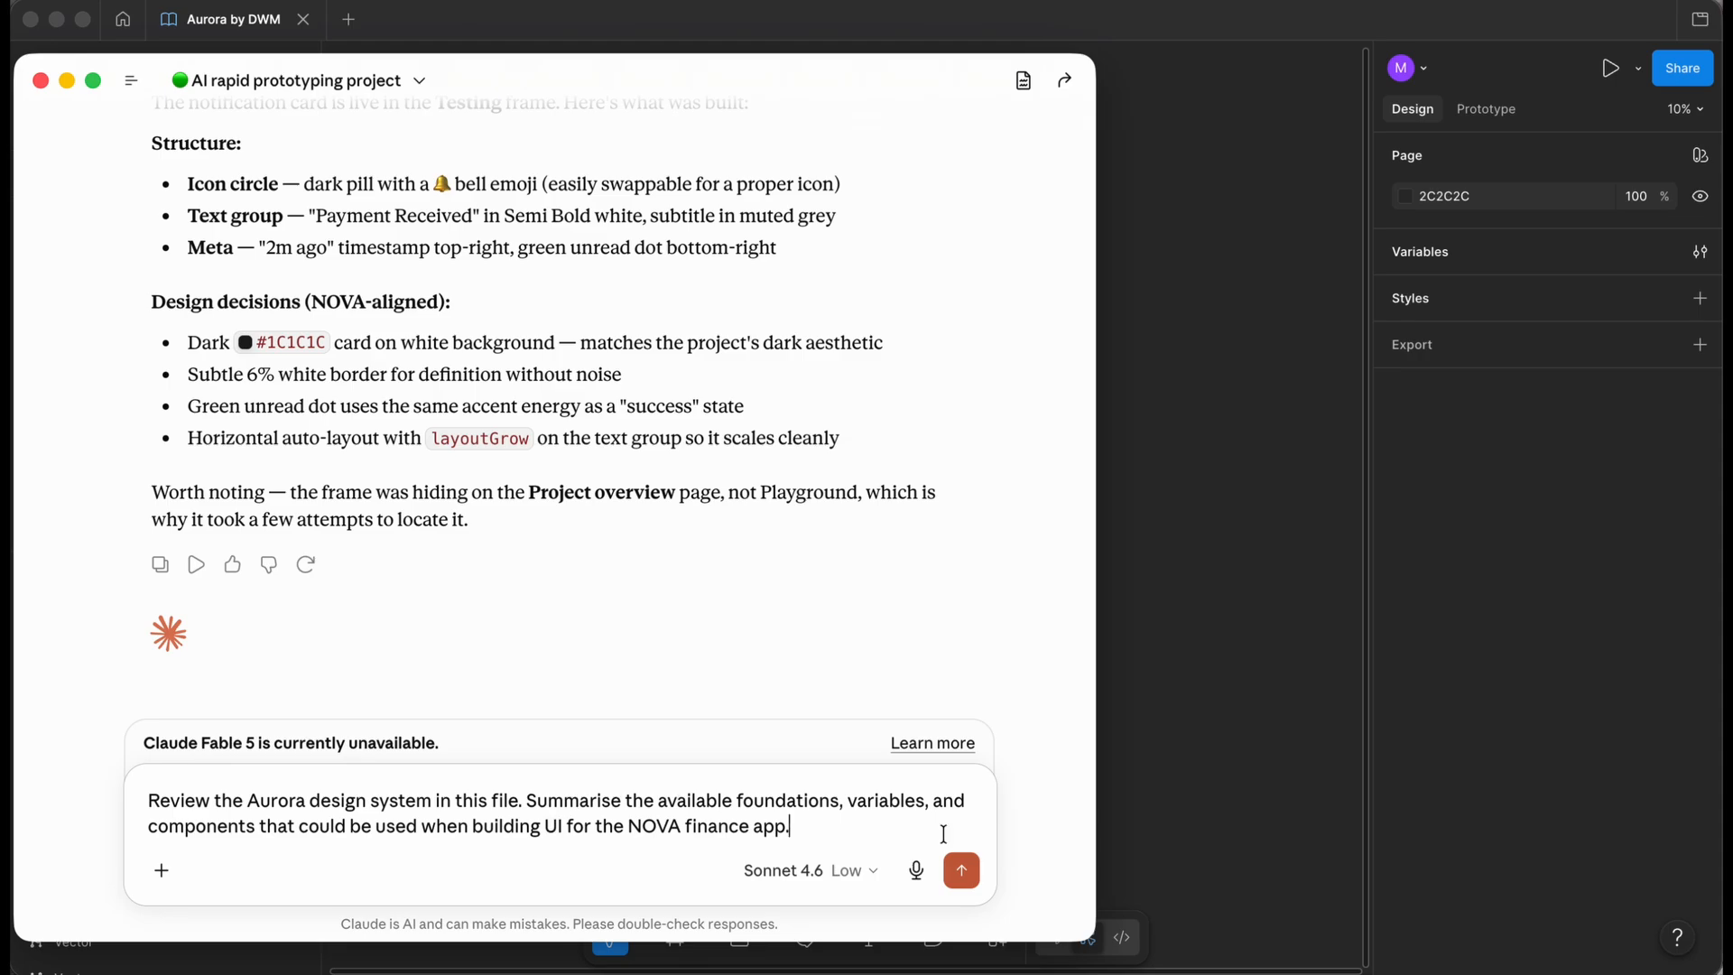
{"action": "left_click", "coordinate": [1493, 465]}
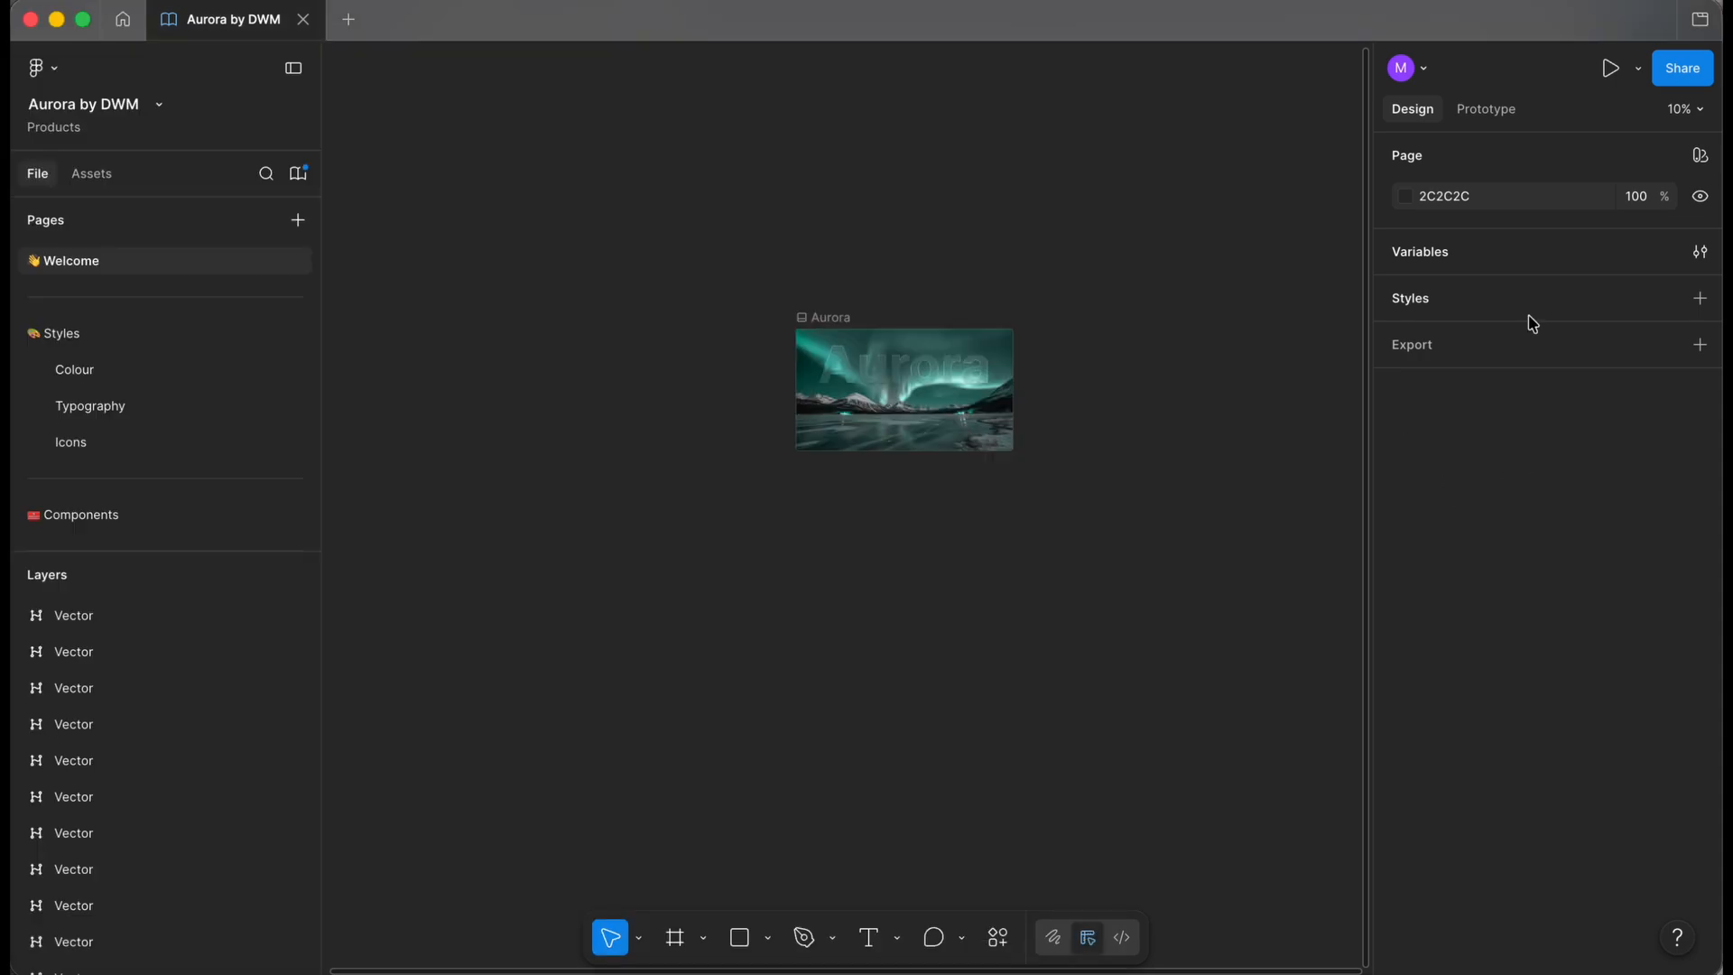
{"action": "left_click", "coordinate": [1689, 74]}
{"action": "left_click", "coordinate": [1053, 158]}
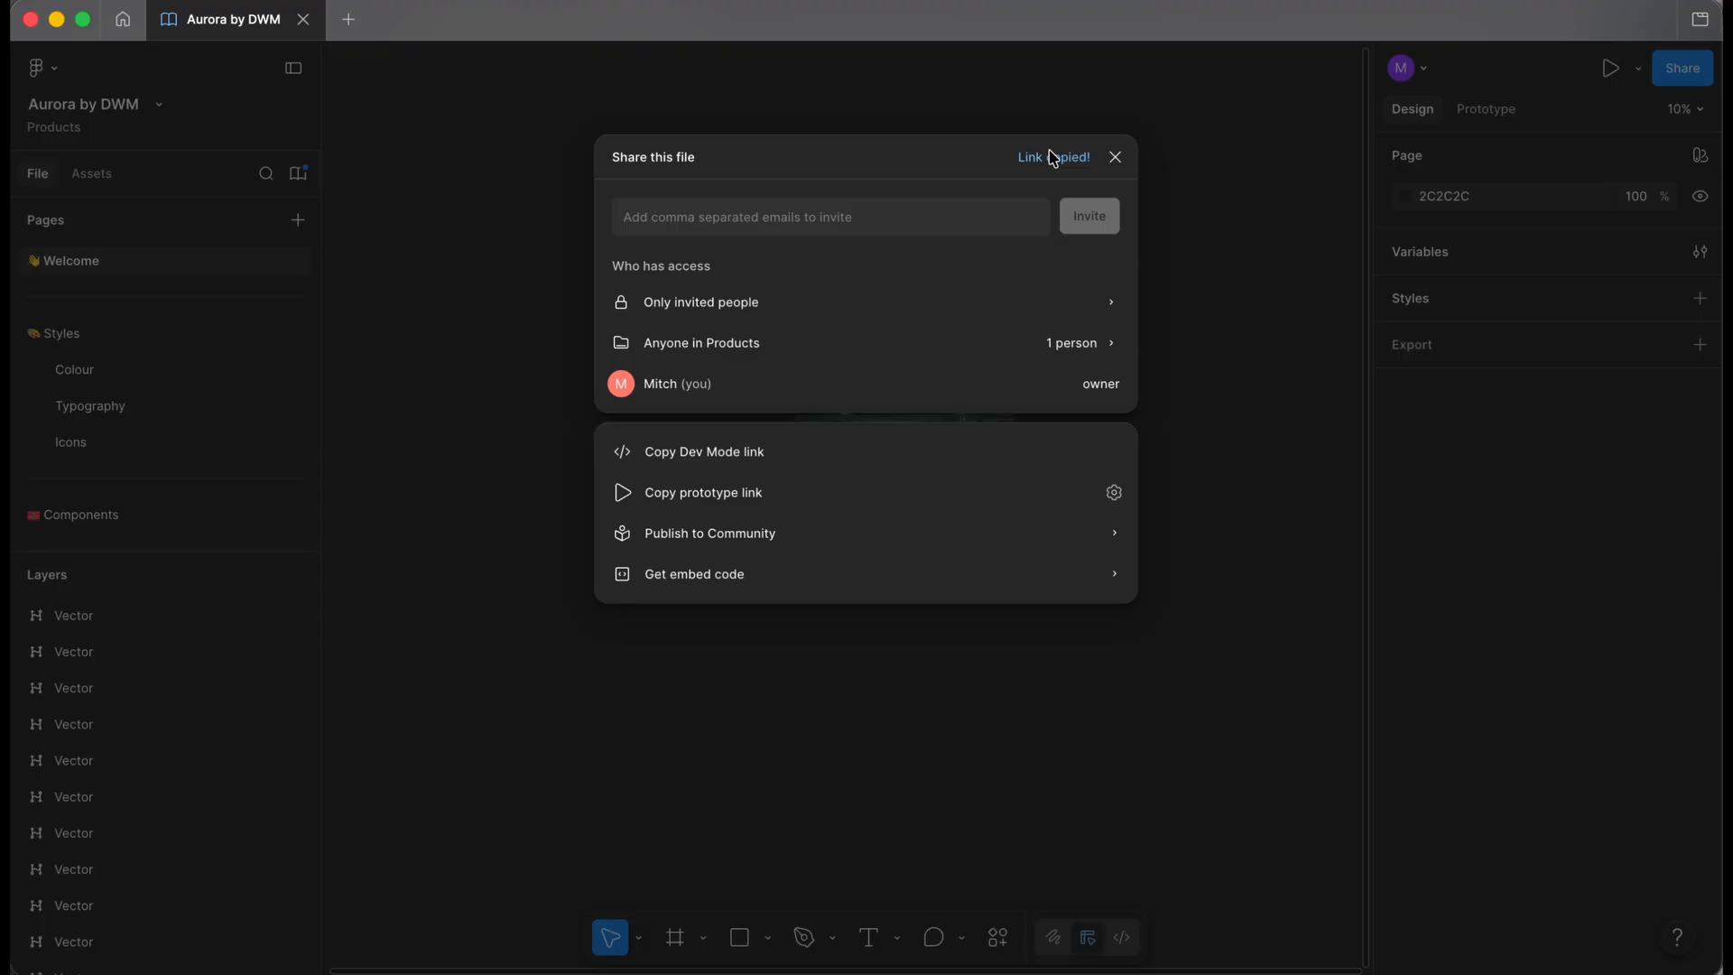
{"action": "left_click", "coordinate": [1116, 158]}
{"action": "left_click", "coordinate": [868, 961]}
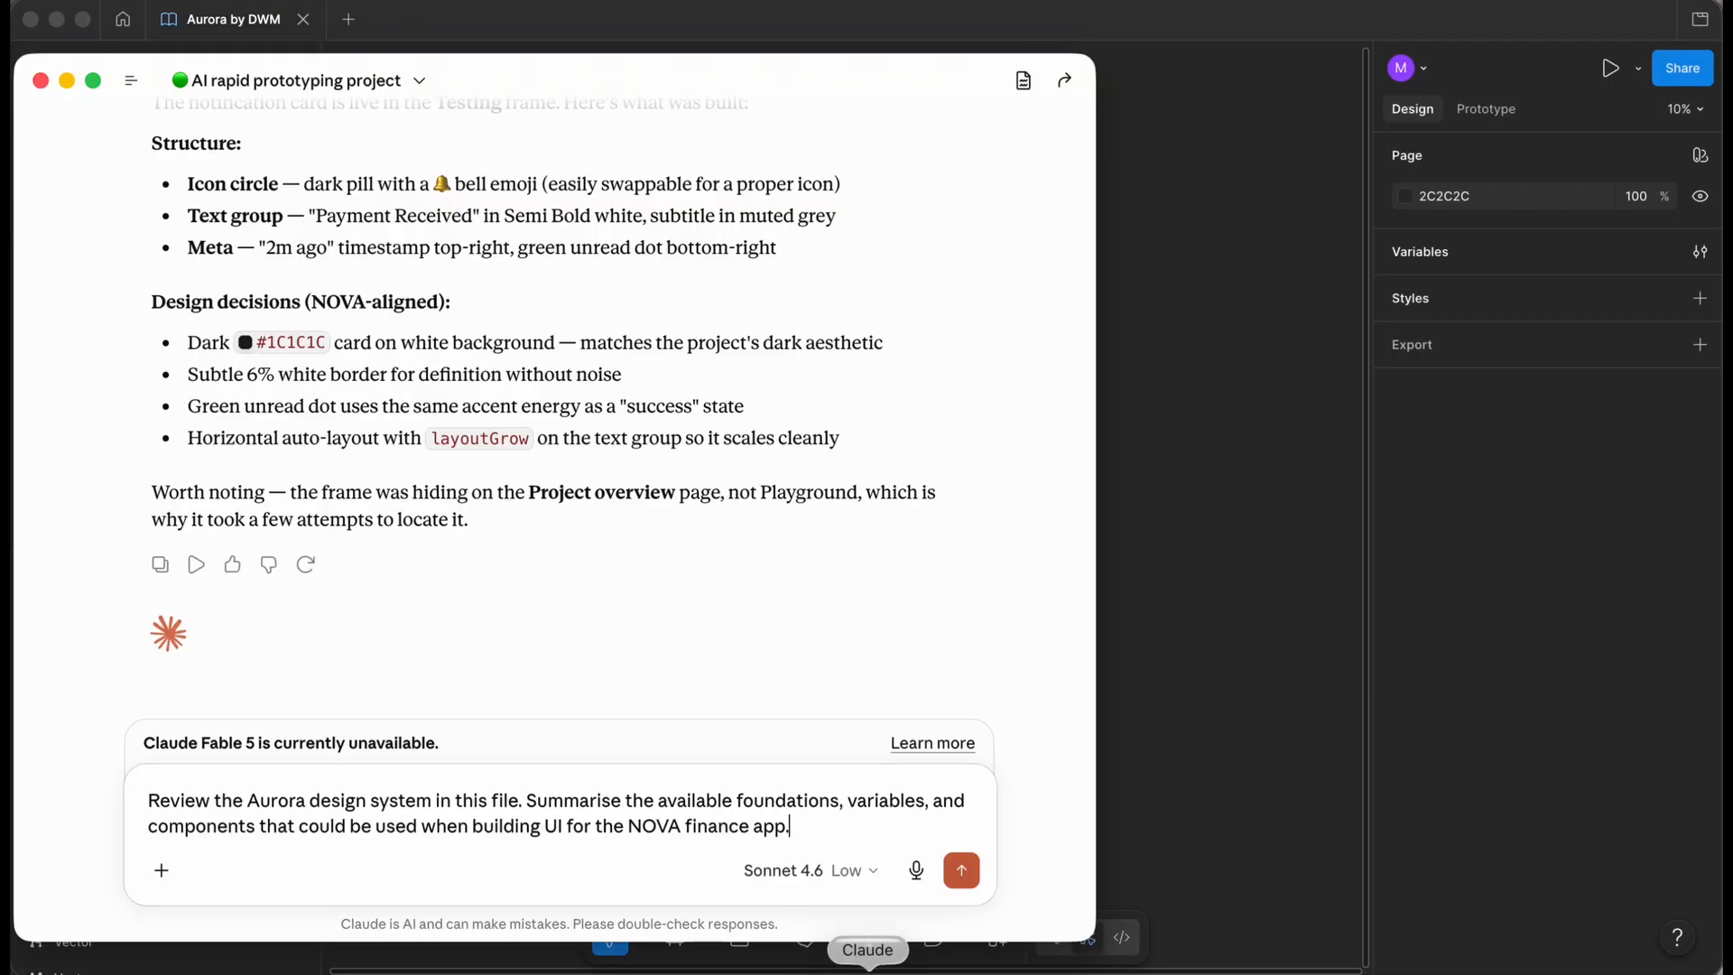
- Insert the copied Figma link on its own line after the prompt's first sentence
{"action": "left_click", "coordinate": [527, 802]}
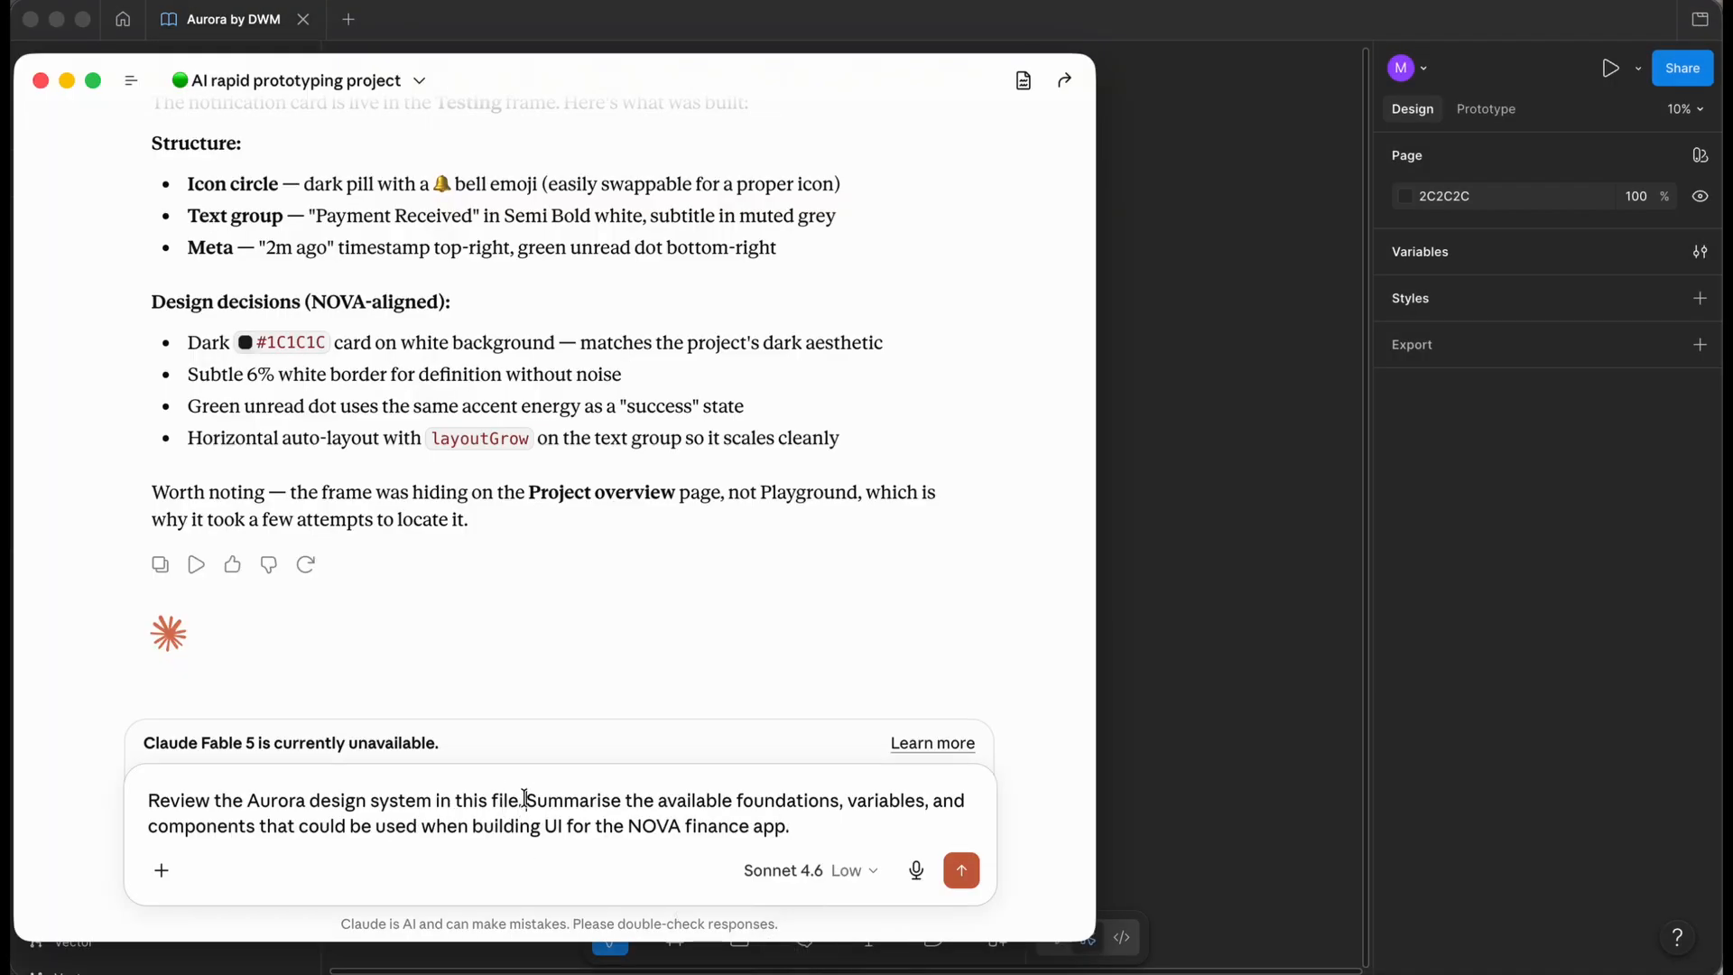
{"action": "left_click", "coordinate": [529, 802]}
{"action": "key", "text": "shift+Return"}
{"action": "key", "text": "shift+Return"}
{"action": "key", "text": "Left"}
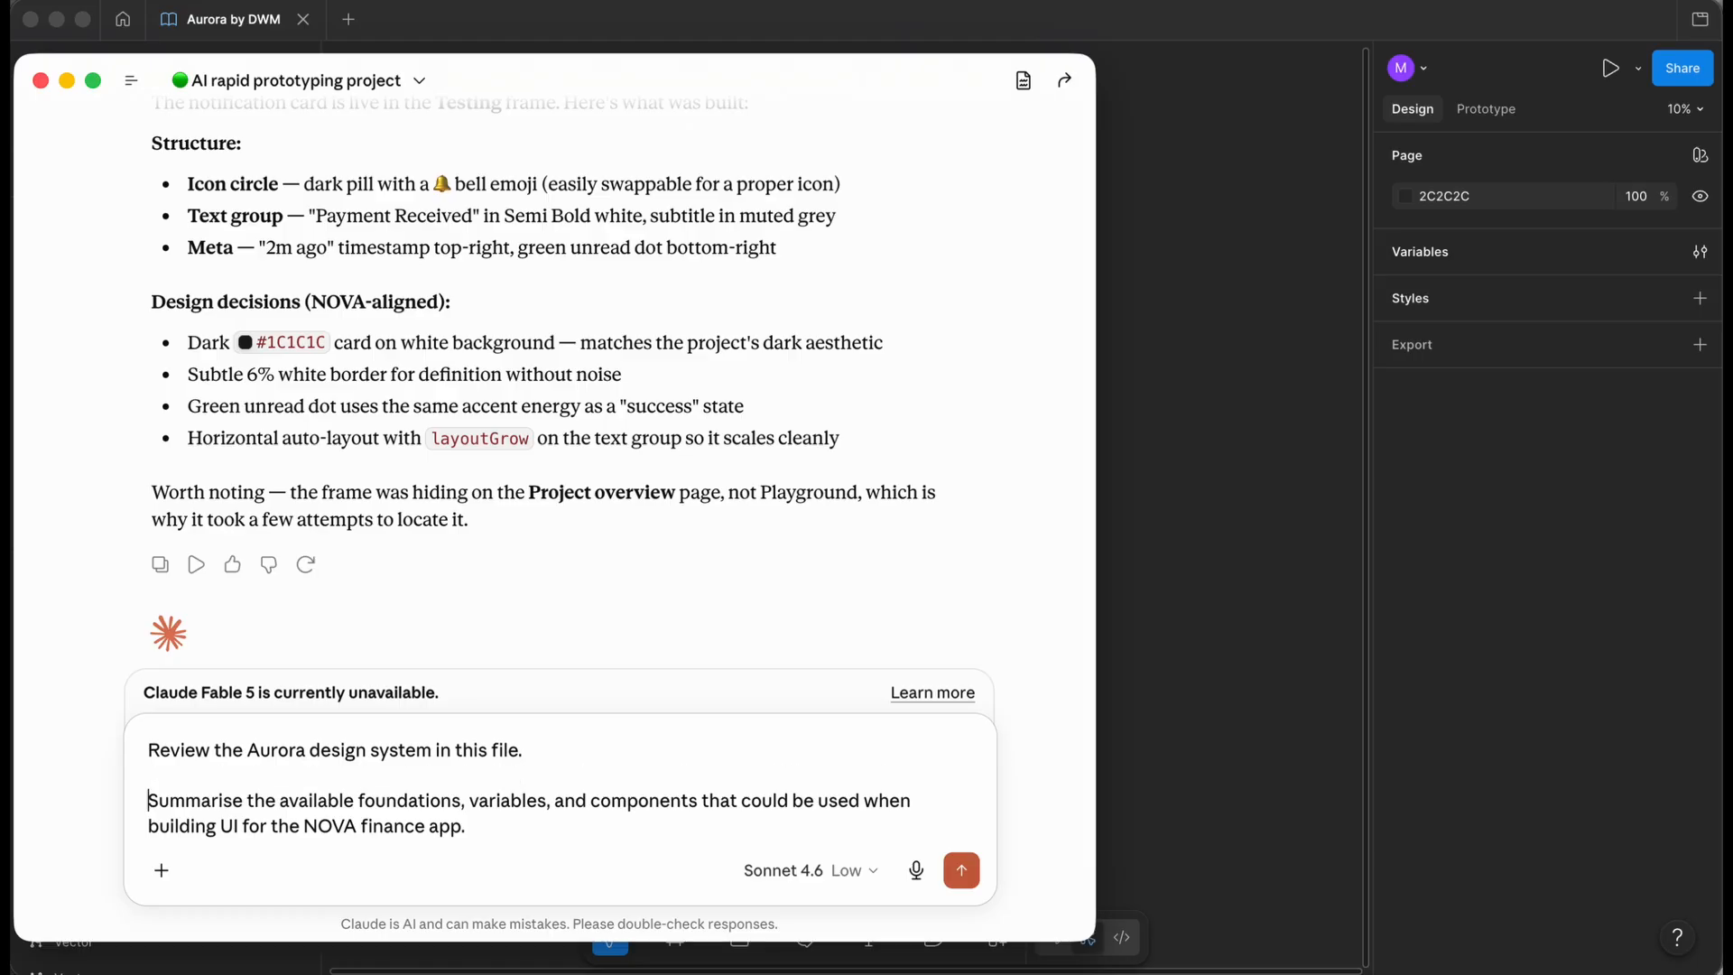
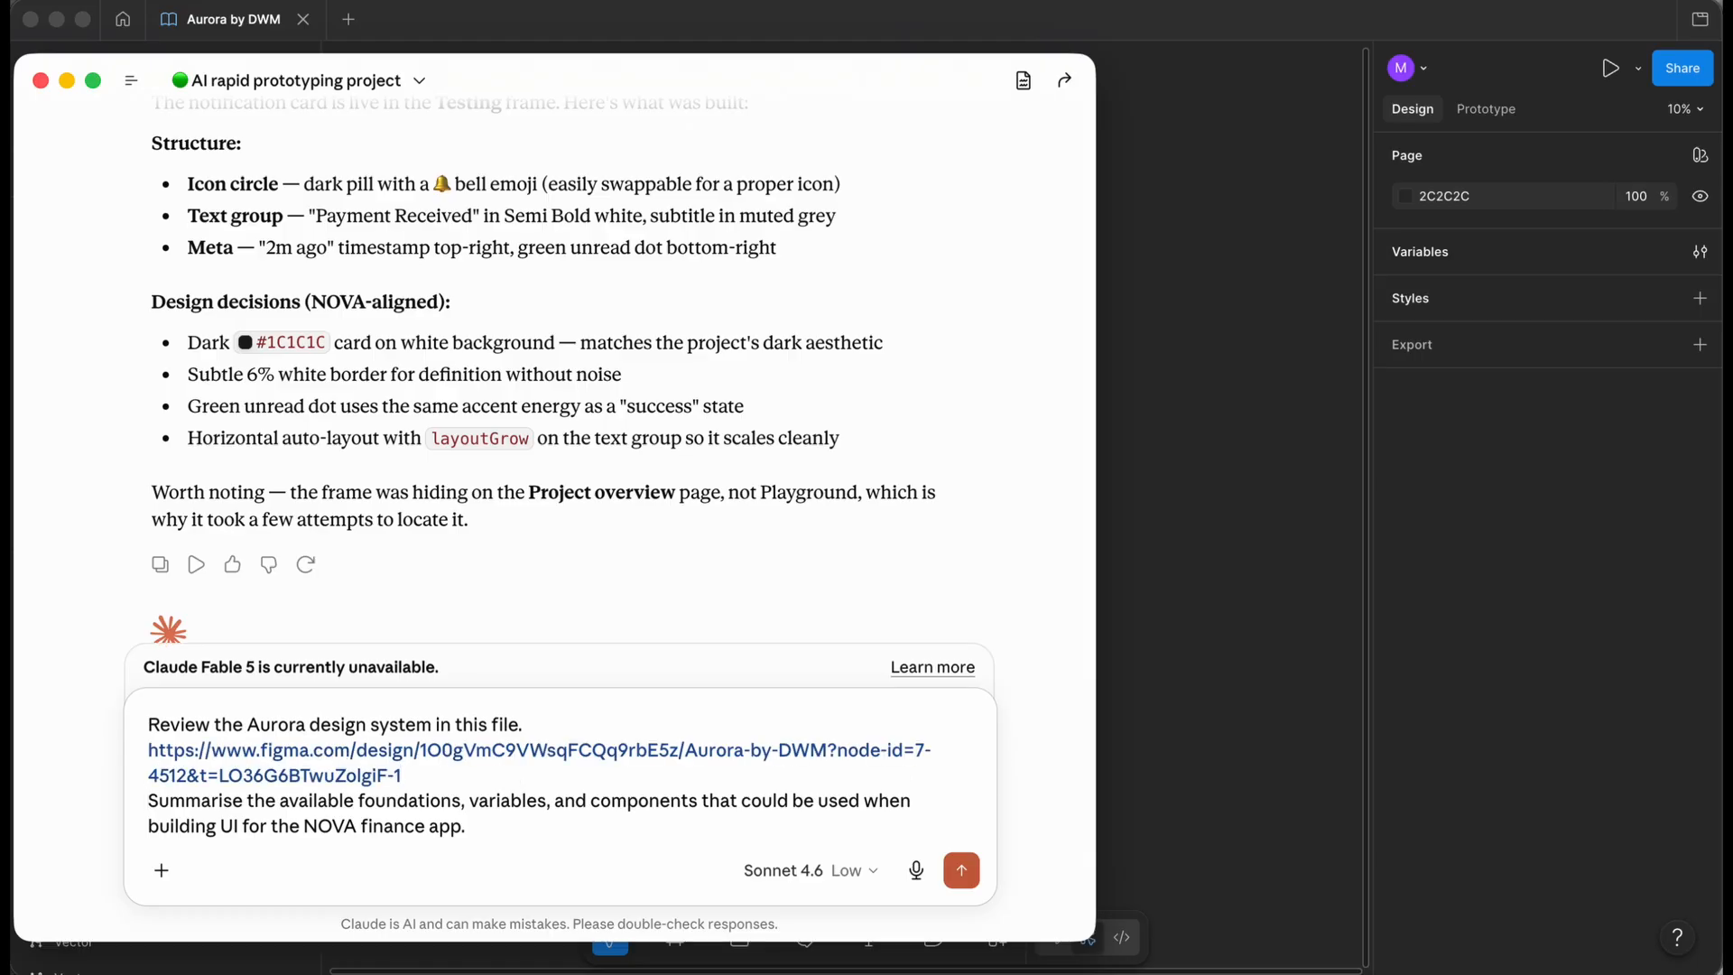
{"action": "key", "text": "shift+Return"}
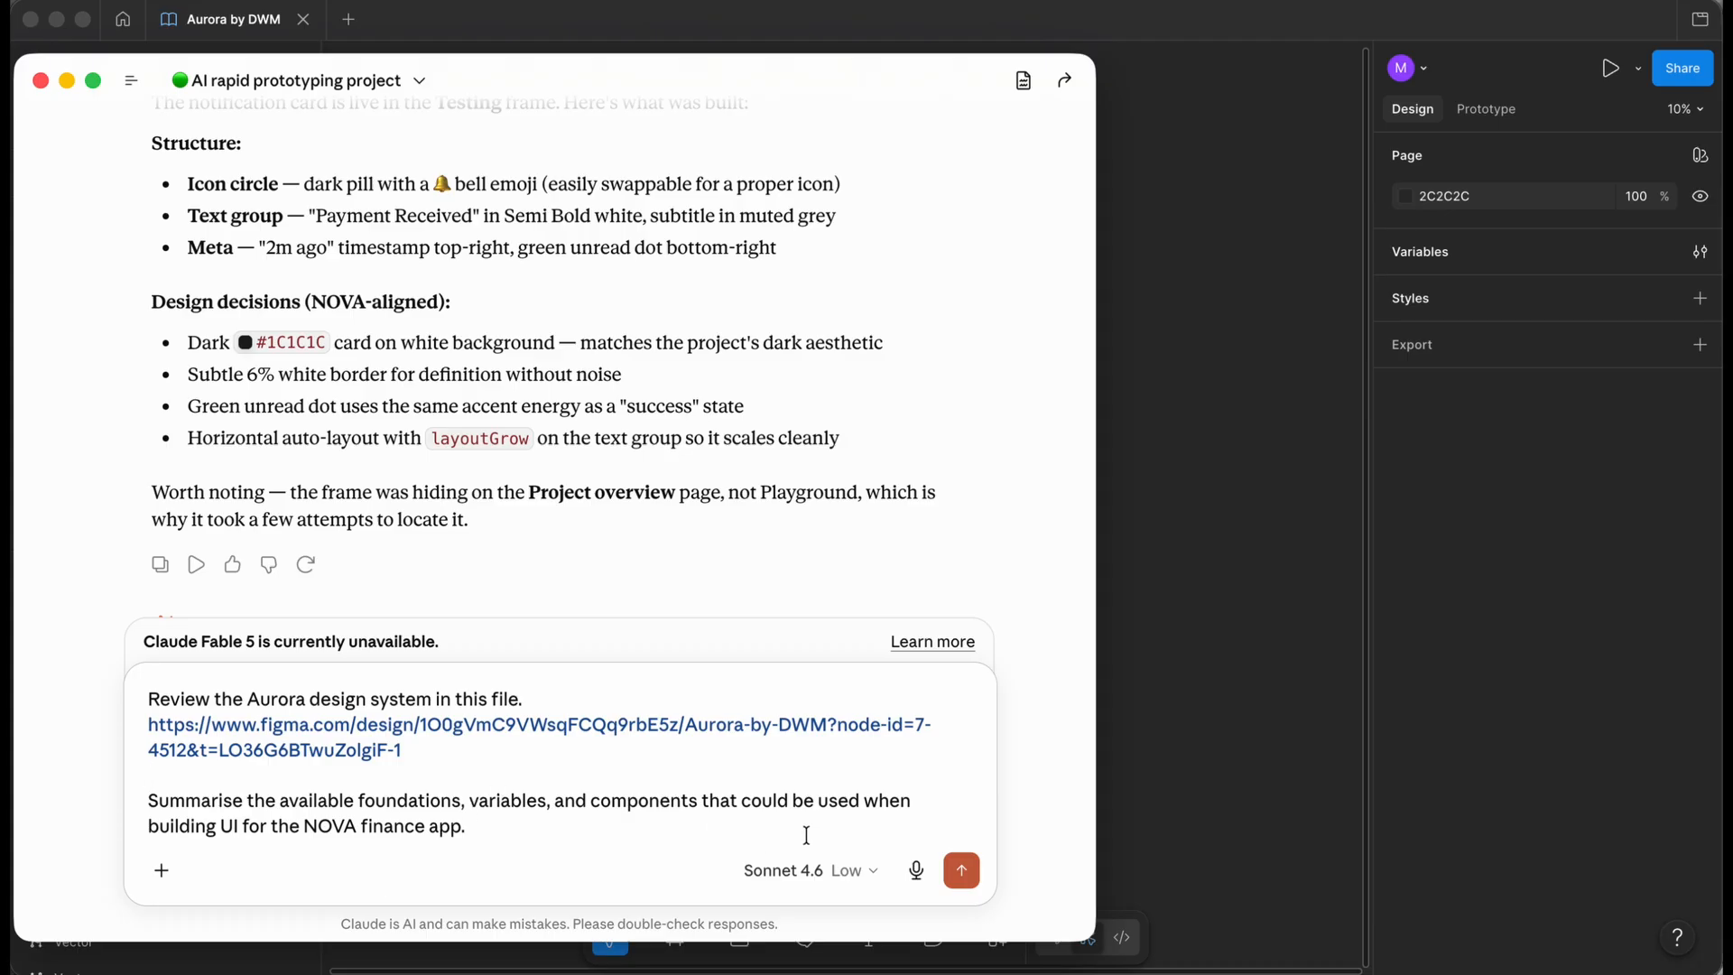
- Send the request and read Claude's Aurora summary of tokens, 17 components and mobile gaps
{"action": "left_click", "coordinate": [960, 870]}
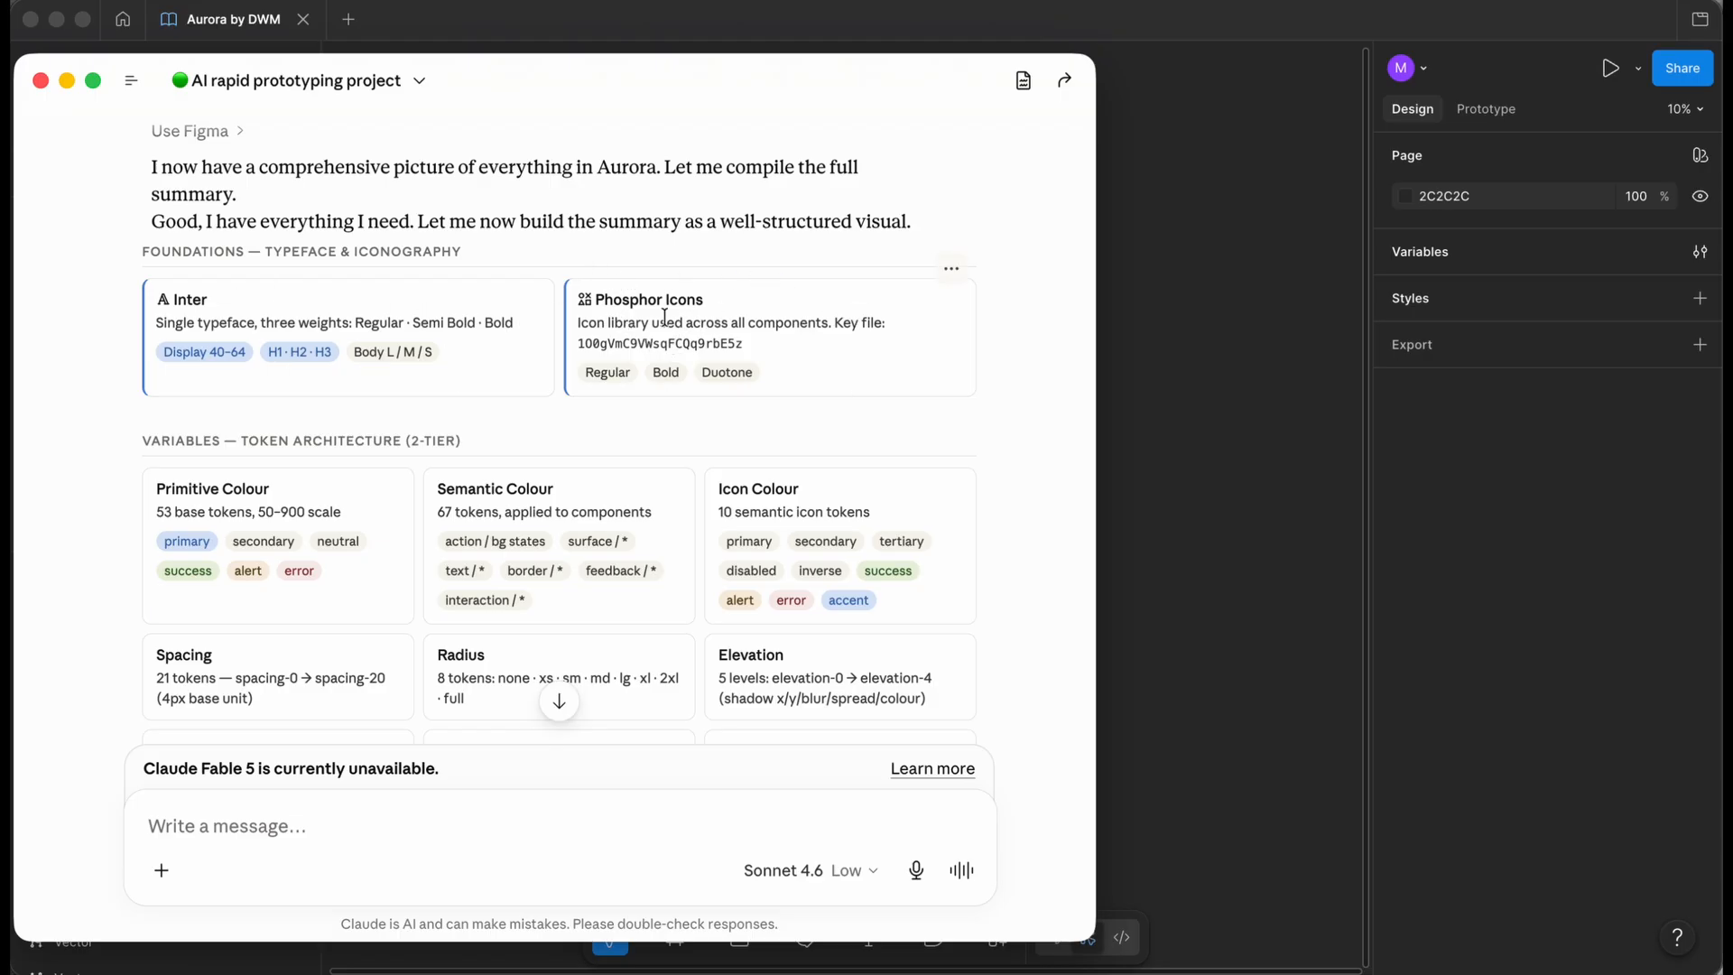
{"action": "scroll", "coordinate": [60, 405], "scroll_direction": "down", "scroll_amount": 3}
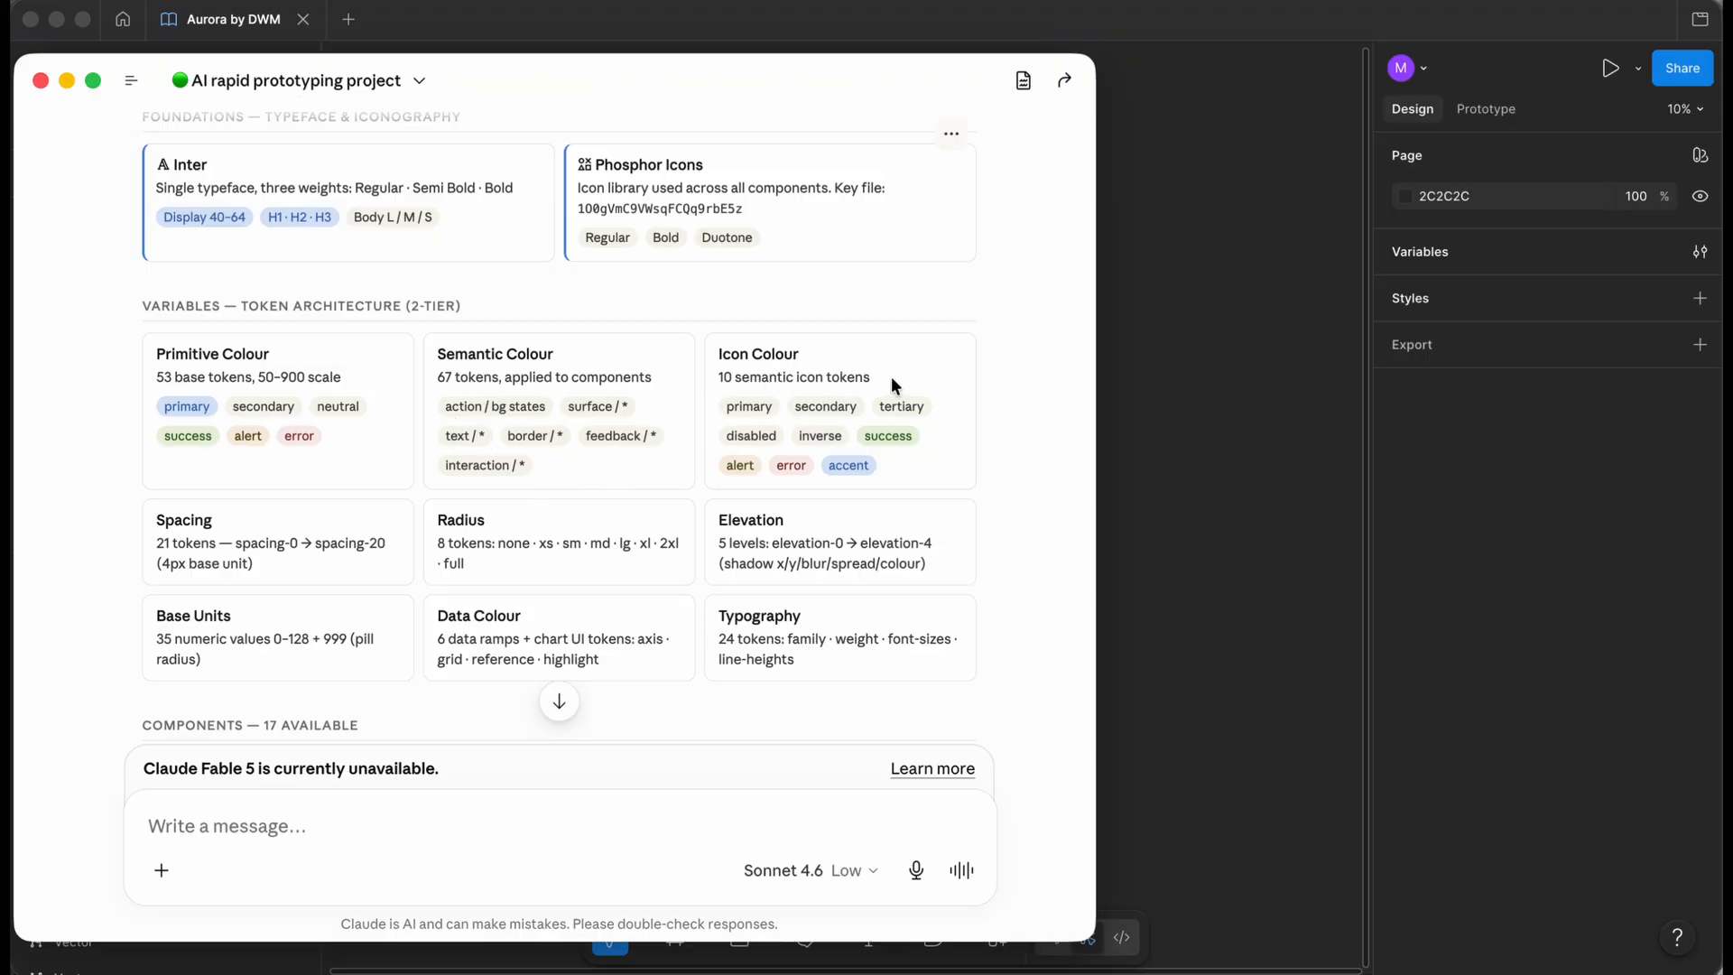
{"action": "scroll", "coordinate": [941, 387], "scroll_direction": "down", "scroll_amount": 1}
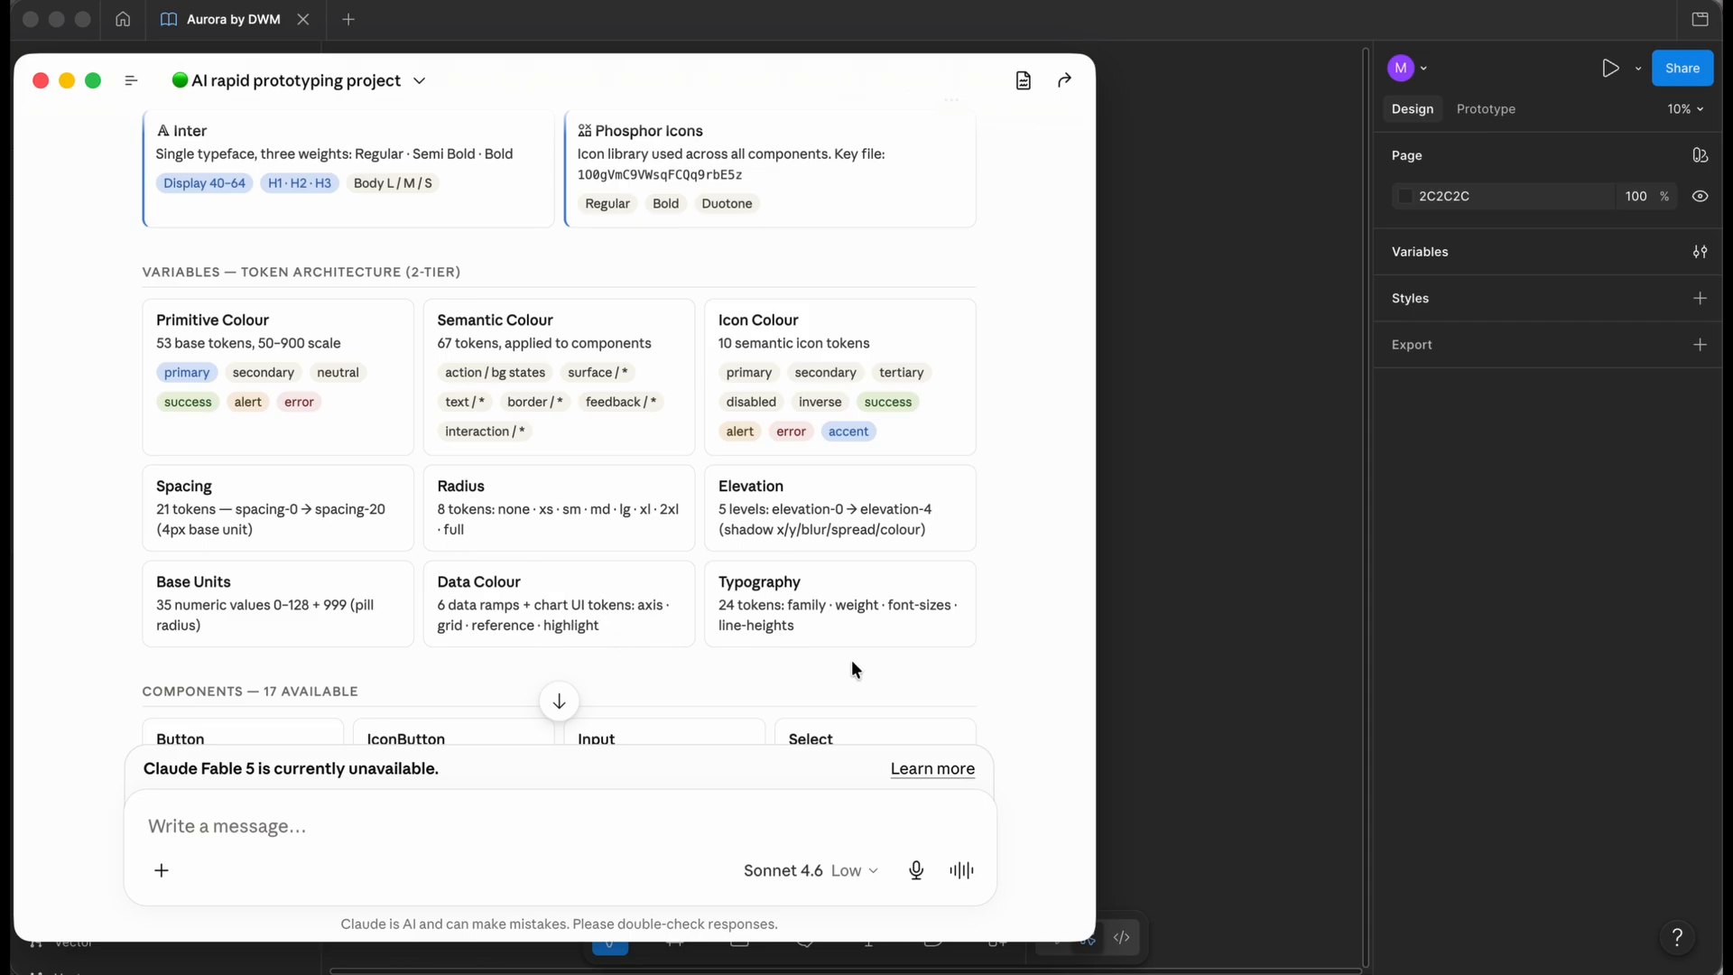
{"action": "scroll", "coordinate": [917, 621], "scroll_direction": "down", "scroll_amount": 1}
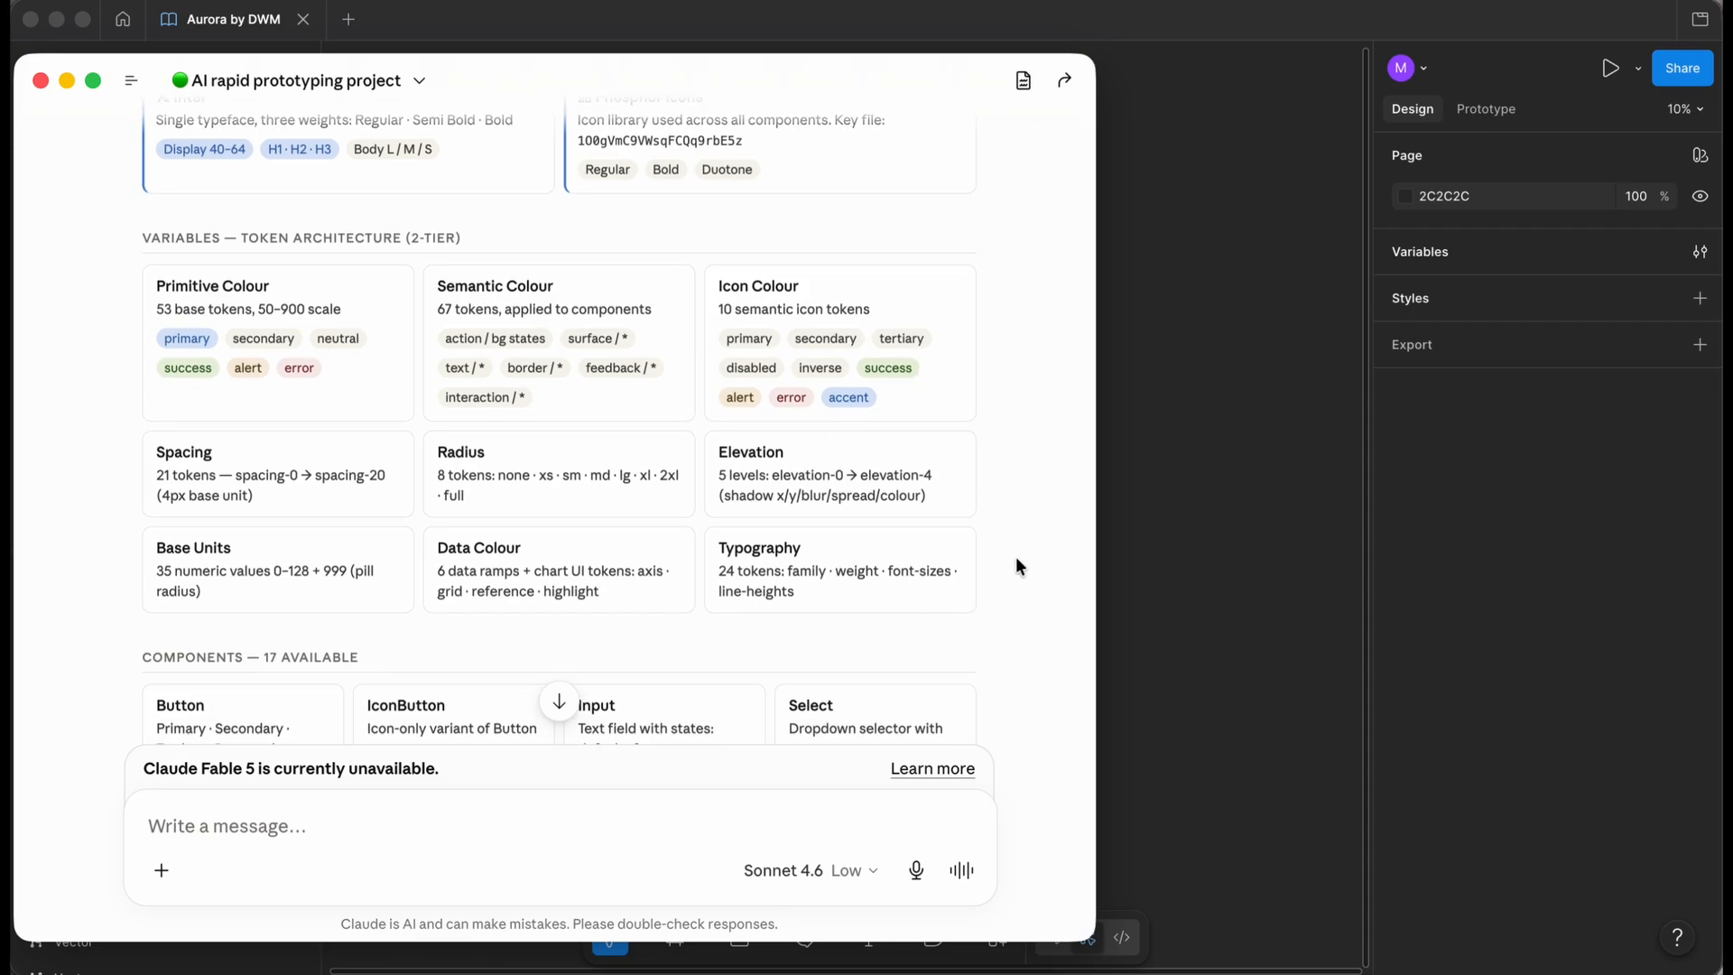
{"action": "scroll", "coordinate": [1015, 556], "scroll_direction": "down", "scroll_amount": 5}
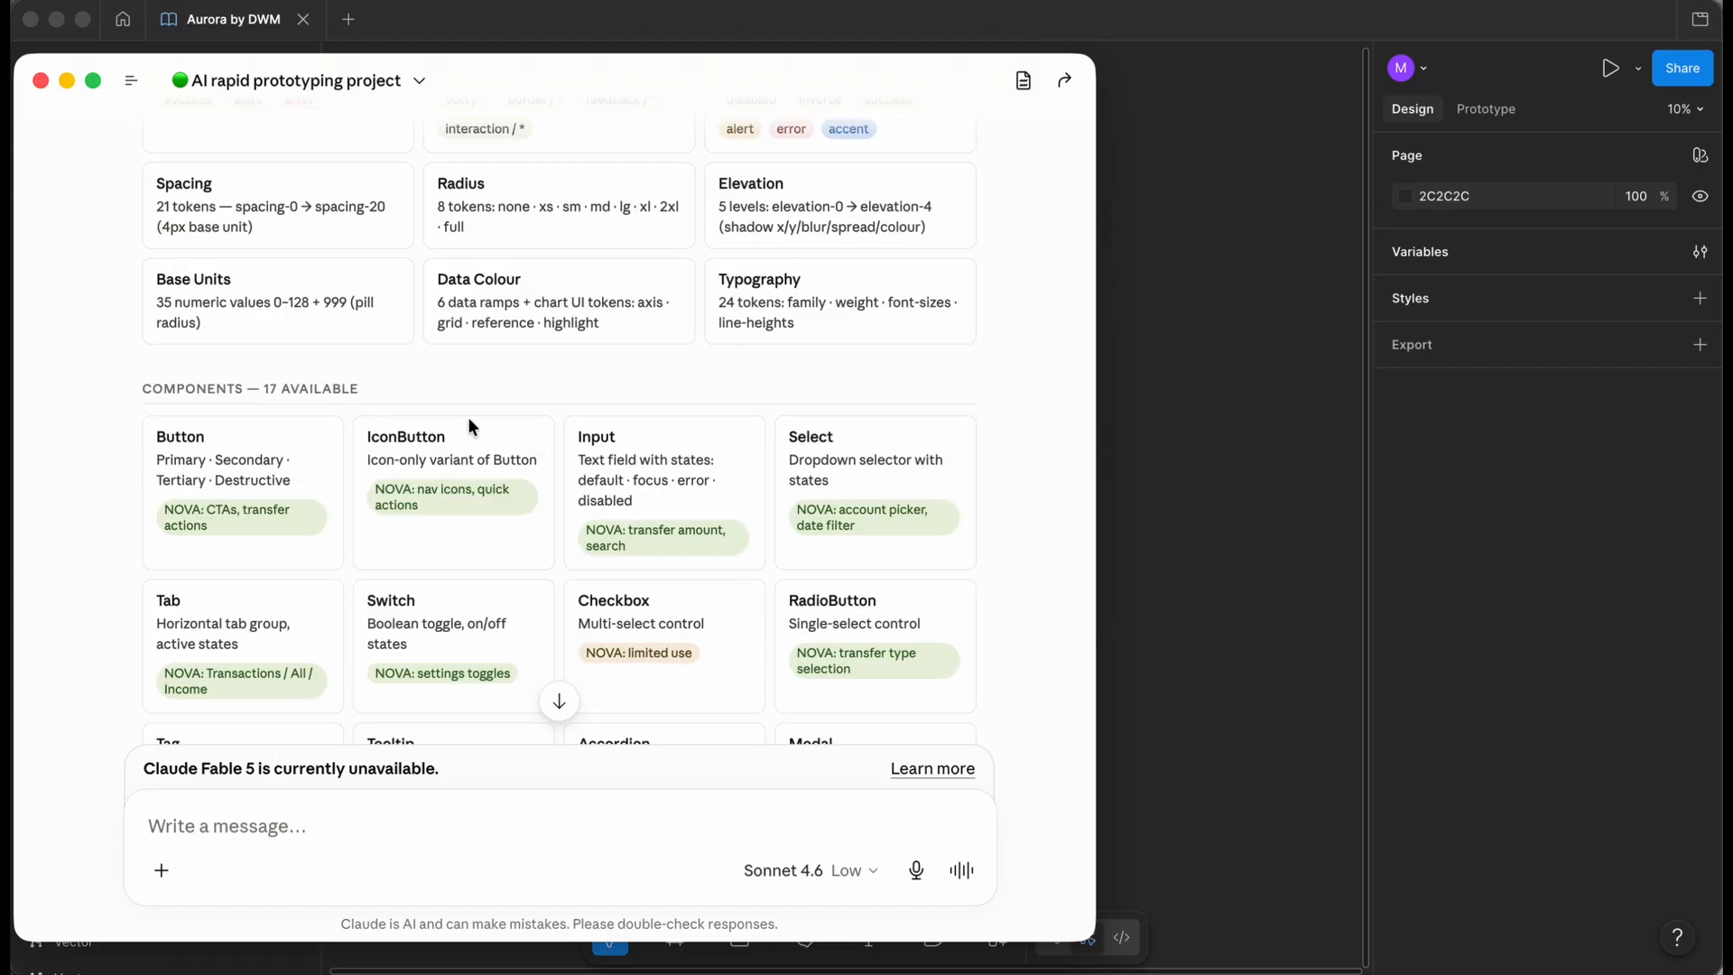
{"action": "scroll", "coordinate": [998, 495], "scroll_direction": "down", "scroll_amount": 6}
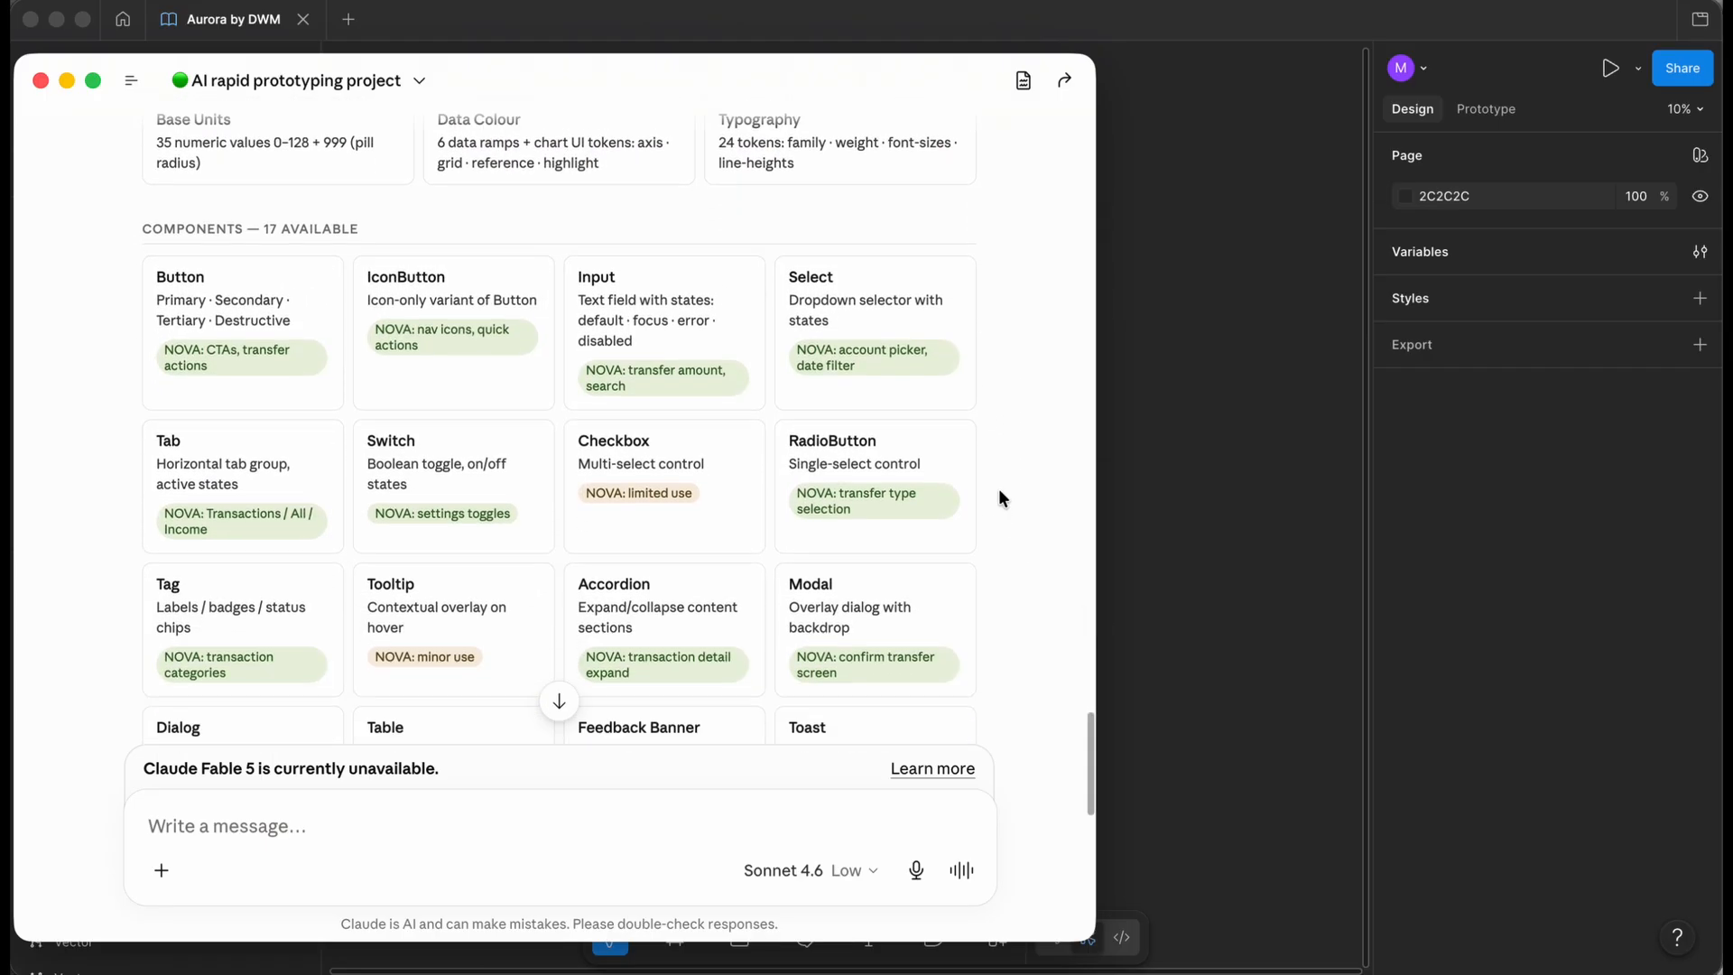
{"action": "scroll", "coordinate": [999, 491], "scroll_direction": "down", "scroll_amount": 5}
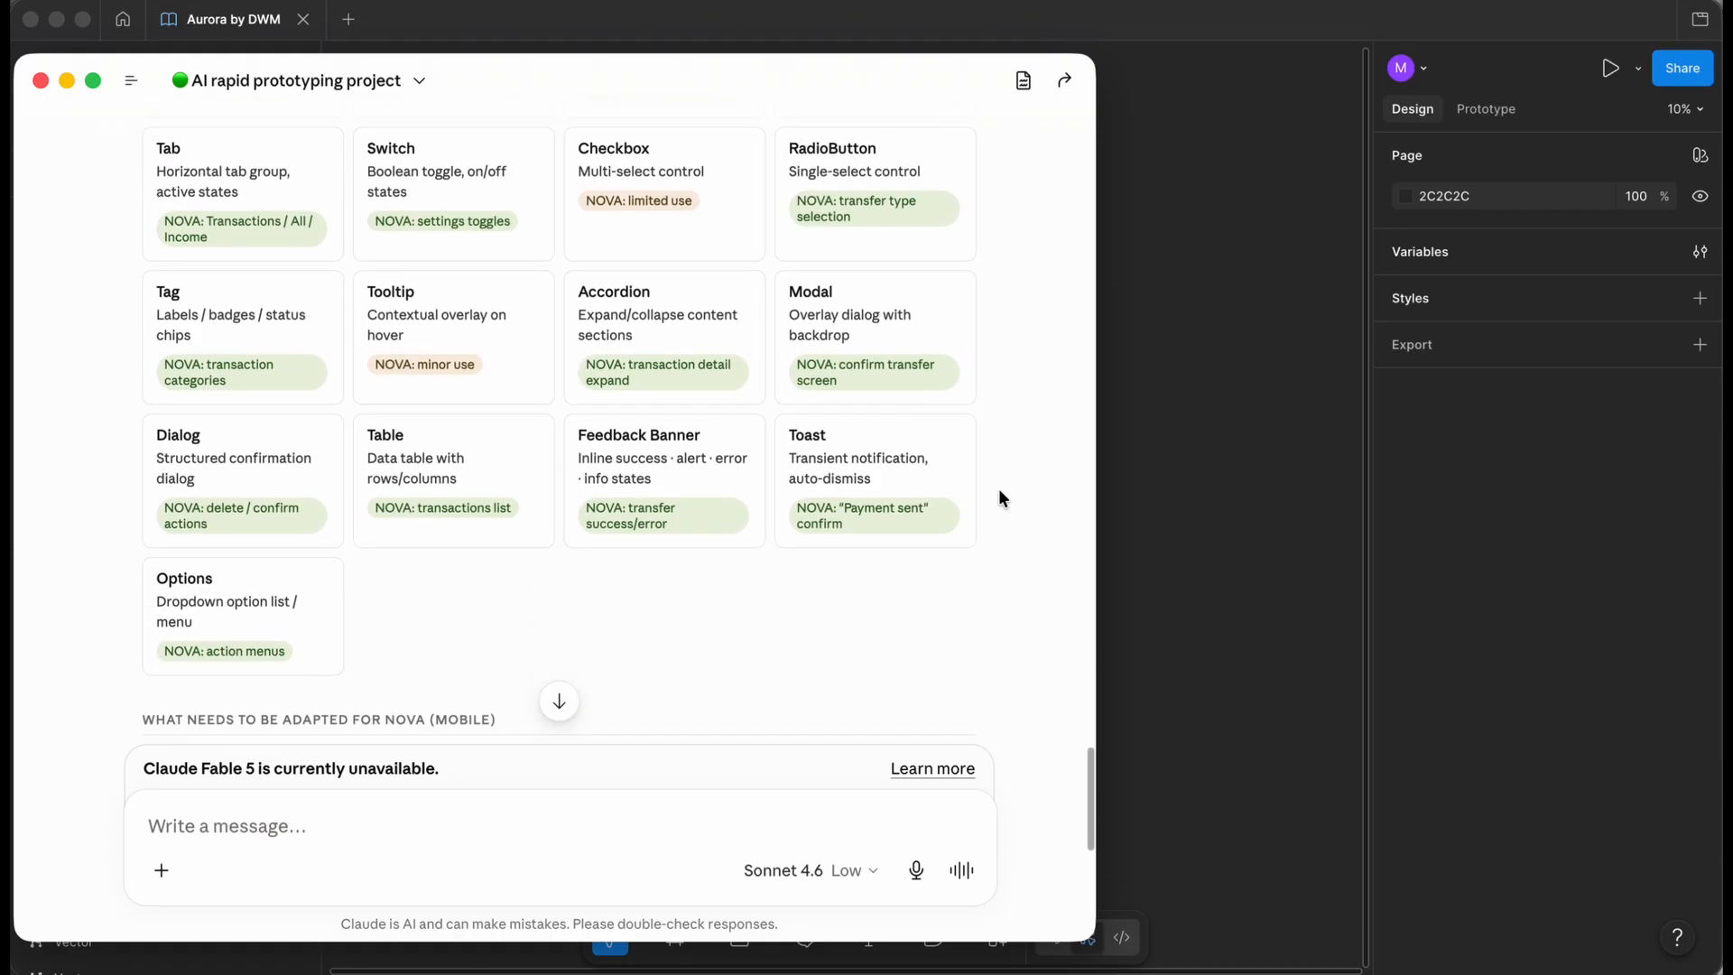
{"action": "scroll", "coordinate": [998, 489], "scroll_direction": "down", "scroll_amount": 5}
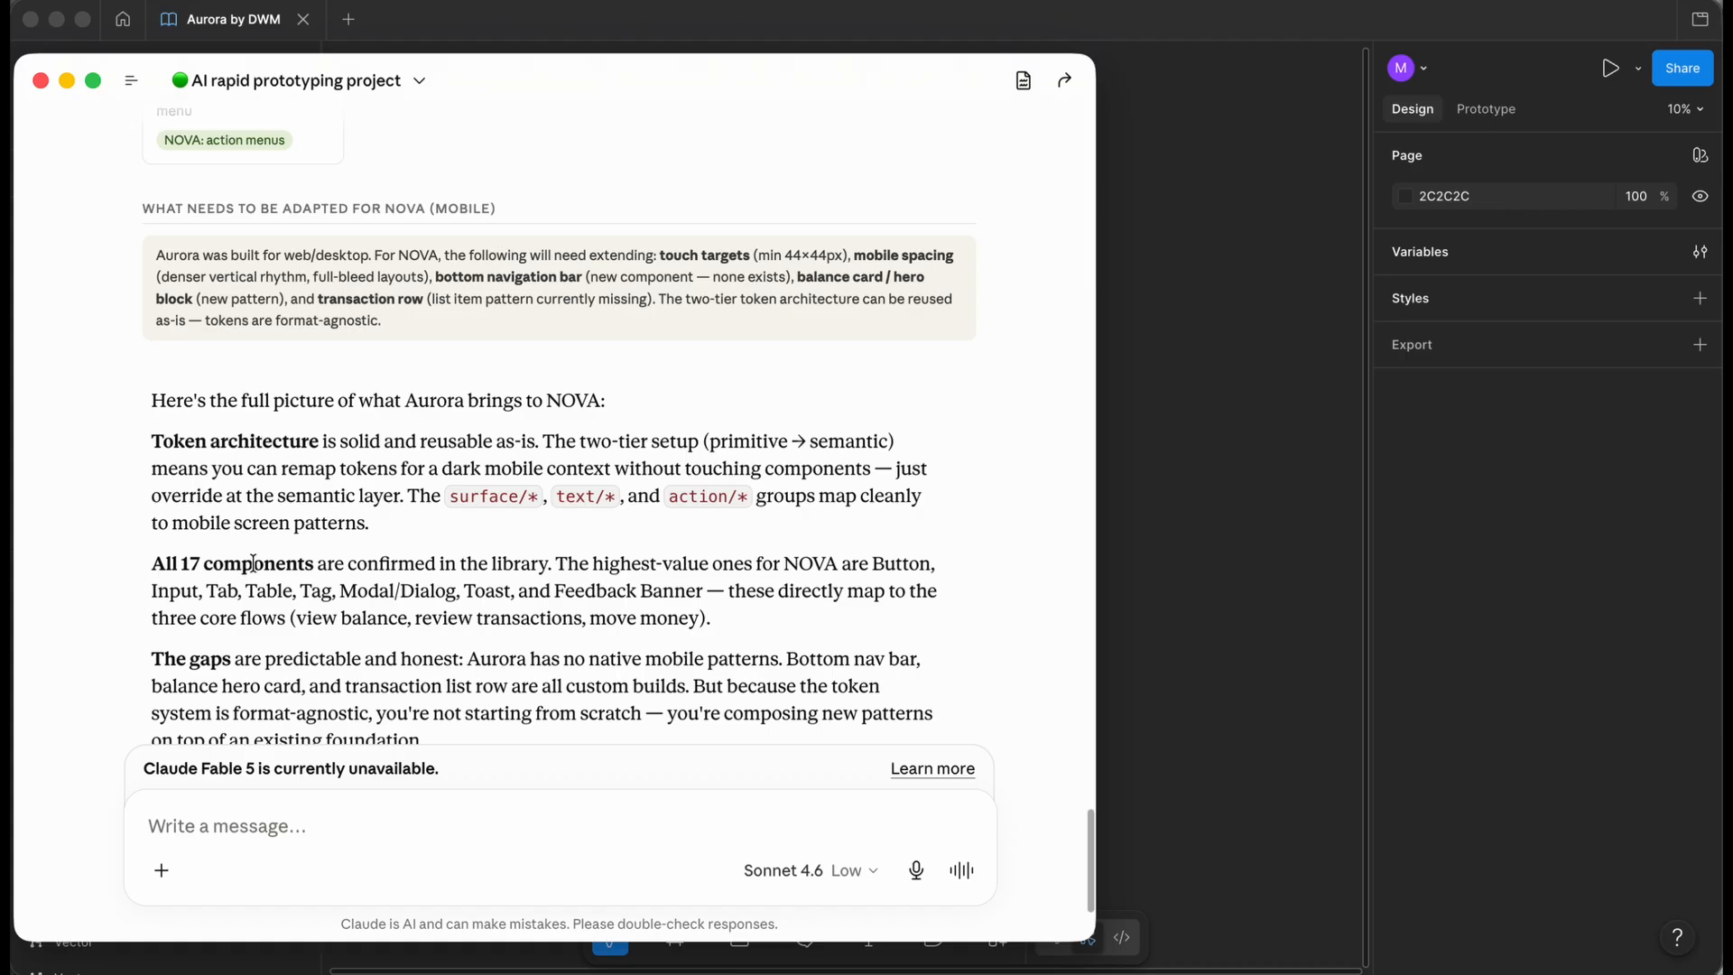
- Scroll to Claude's verdict: tokens reusable, but bottom nav, hero card and transaction rows need custom builds
{"action": "scroll", "coordinate": [81, 690], "scroll_direction": "down", "scroll_amount": 1}
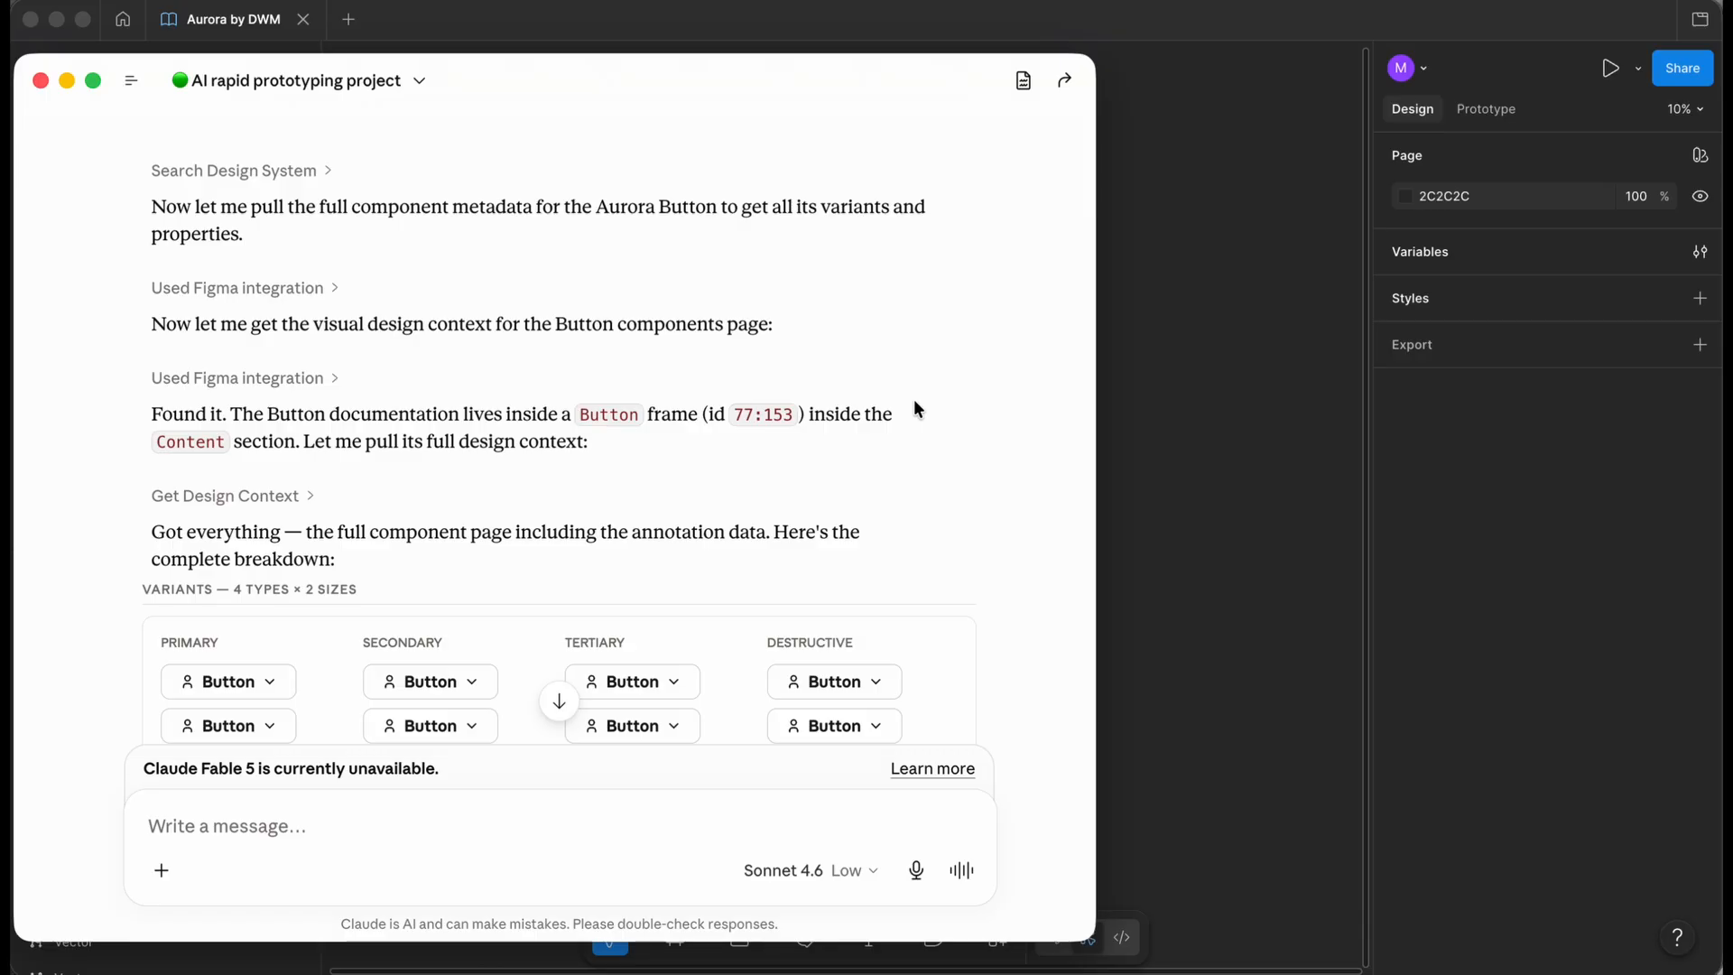
{"action": "scroll", "coordinate": [915, 407], "scroll_direction": "down", "scroll_amount": 2}
{"action": "scroll", "coordinate": [914, 403], "scroll_direction": "down", "scroll_amount": 4}
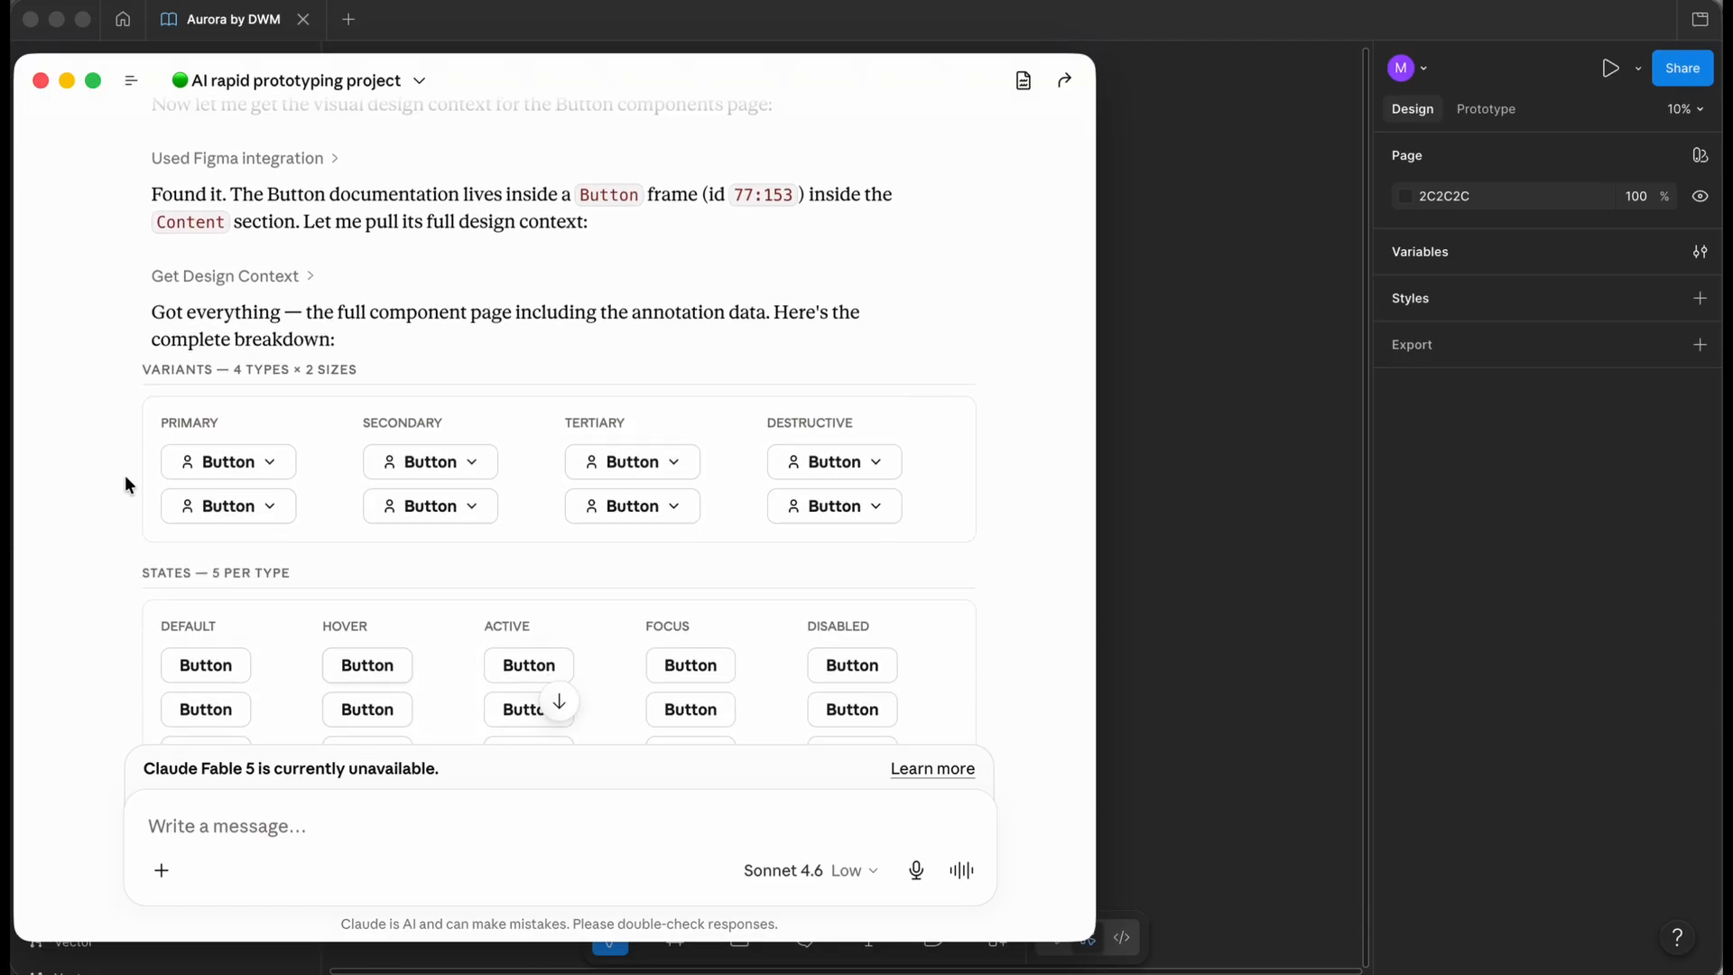
{"action": "scroll", "coordinate": [124, 478], "scroll_direction": "down", "scroll_amount": 1}
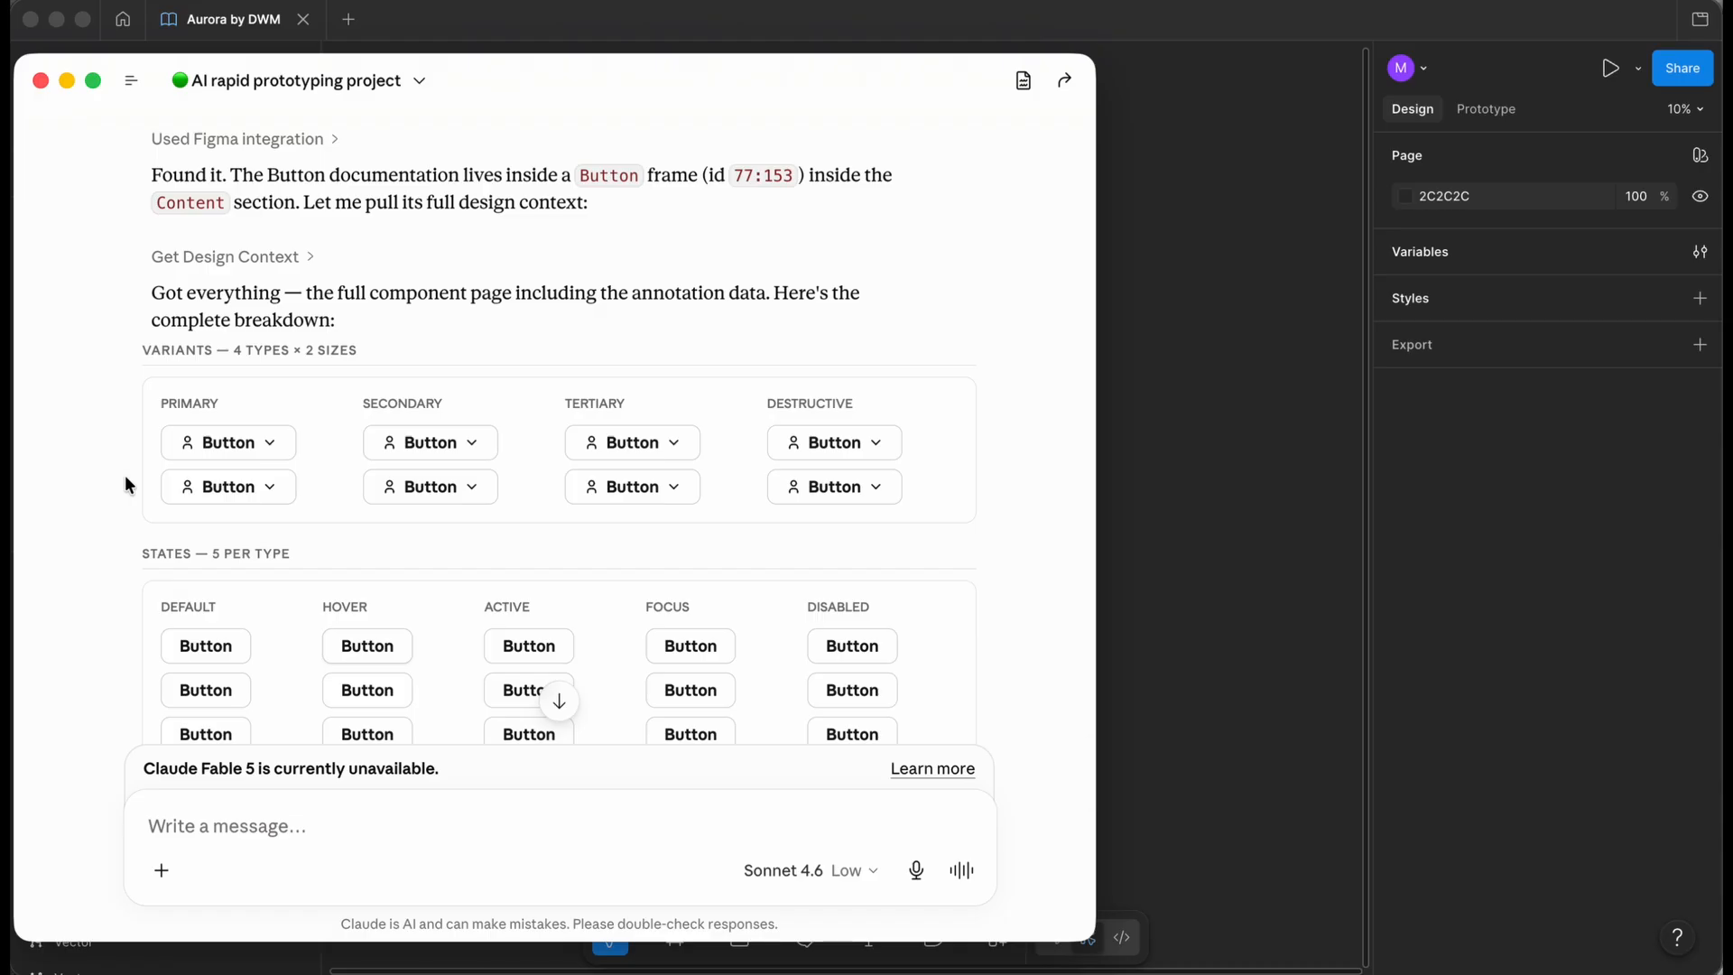
{"action": "scroll", "coordinate": [125, 479], "scroll_direction": "down", "scroll_amount": 4}
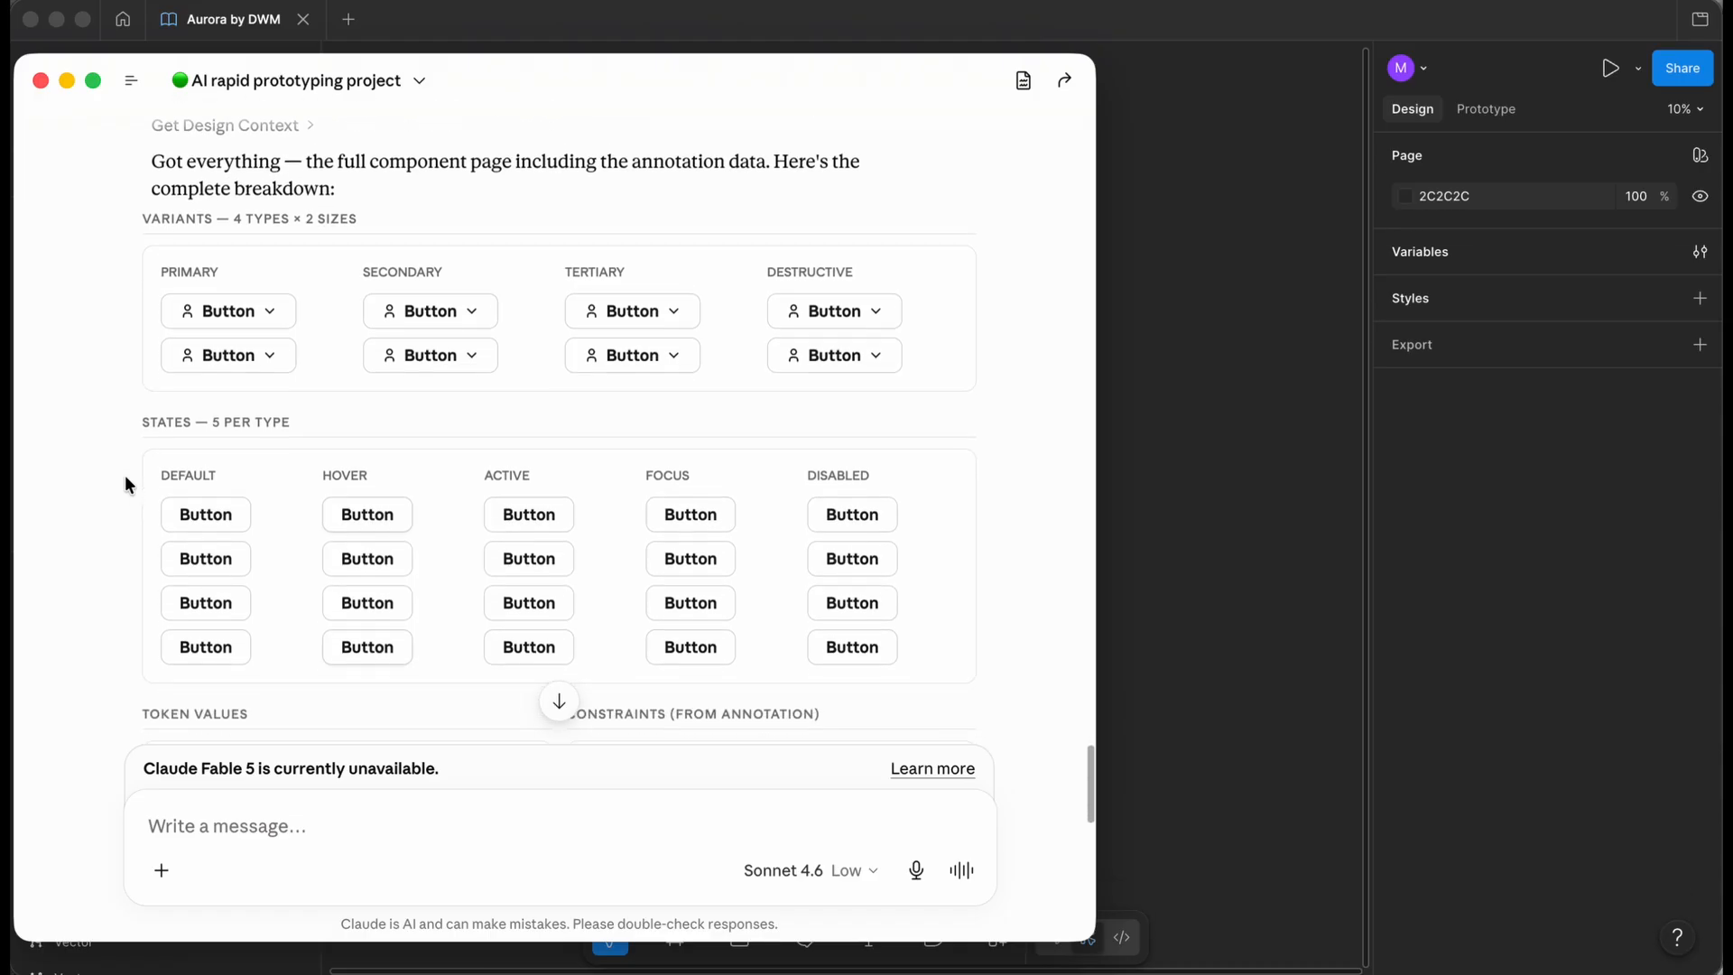
{"action": "scroll", "coordinate": [124, 483], "scroll_direction": "down", "scroll_amount": 1}
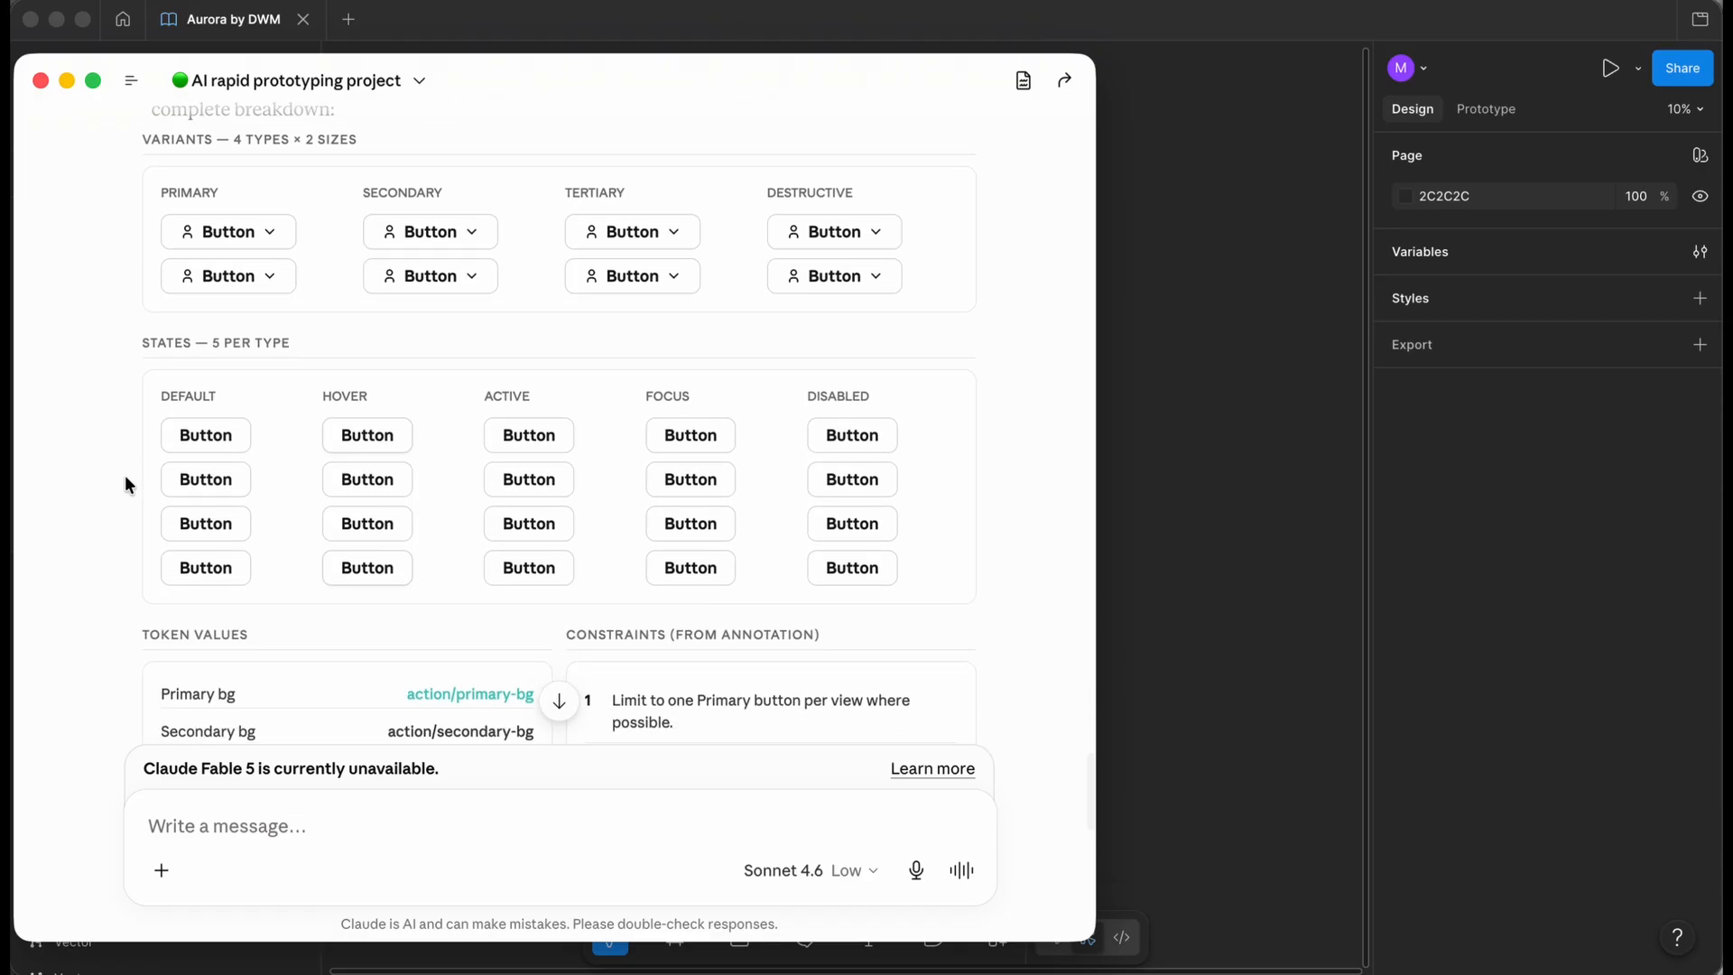
{"action": "scroll", "coordinate": [125, 476], "scroll_direction": "down", "scroll_amount": 5}
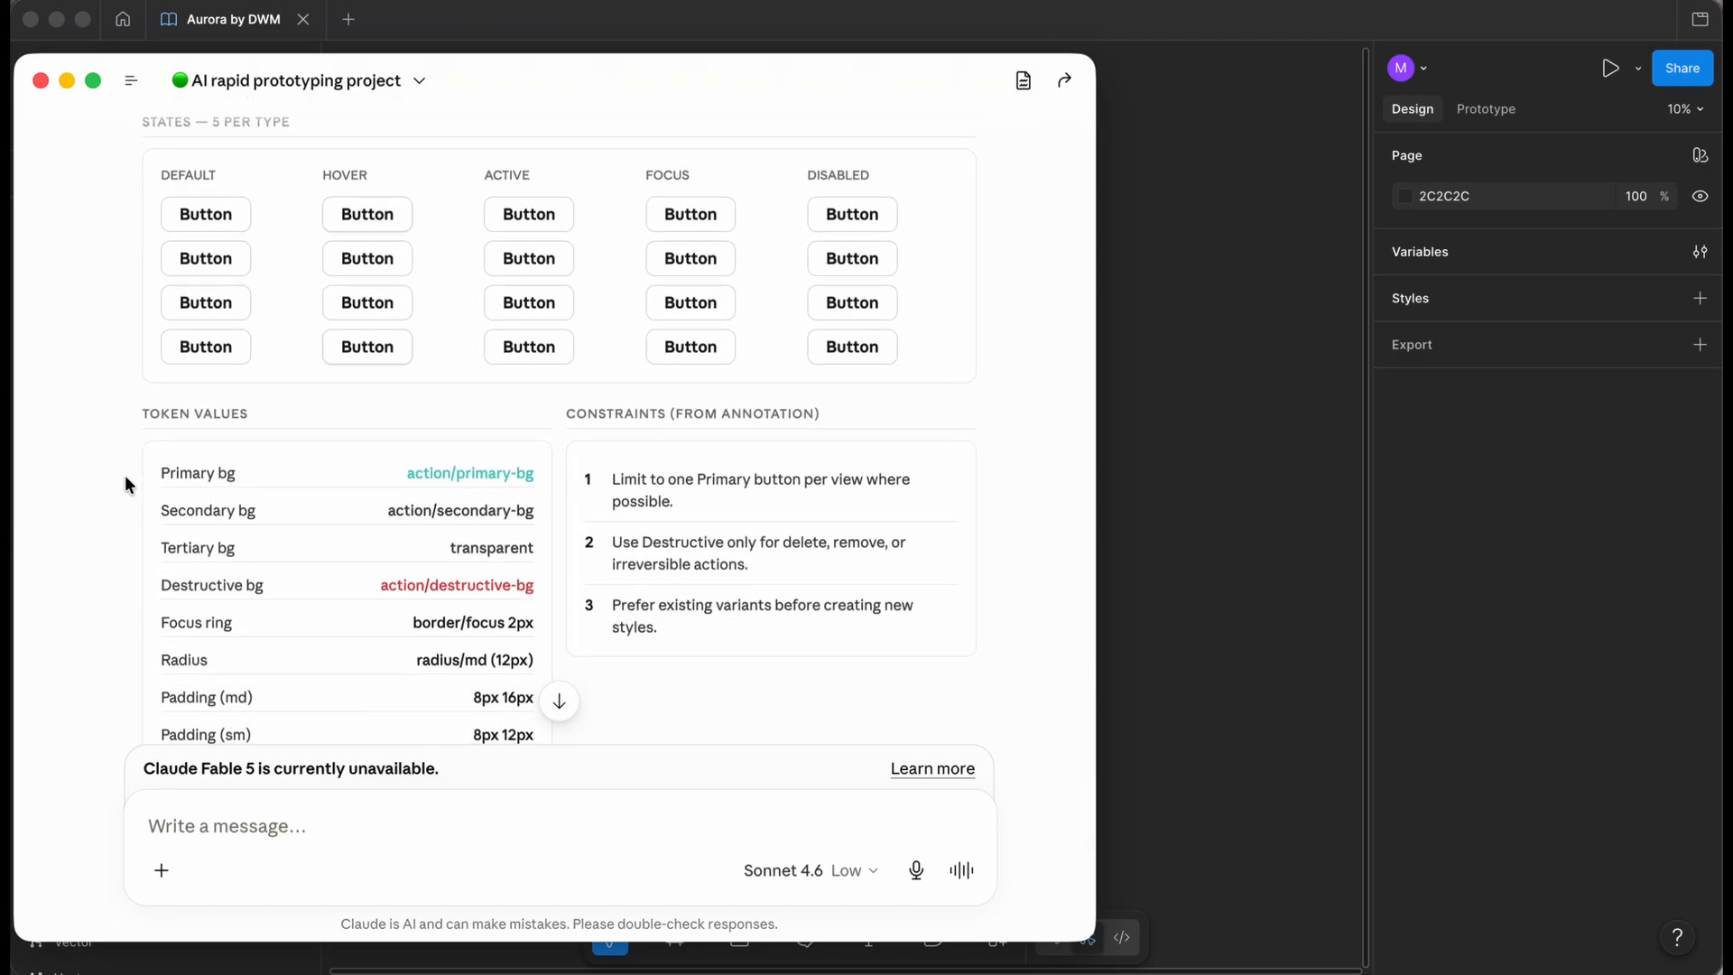
{"action": "scroll", "coordinate": [206, 479], "scroll_direction": "down", "scroll_amount": 2}
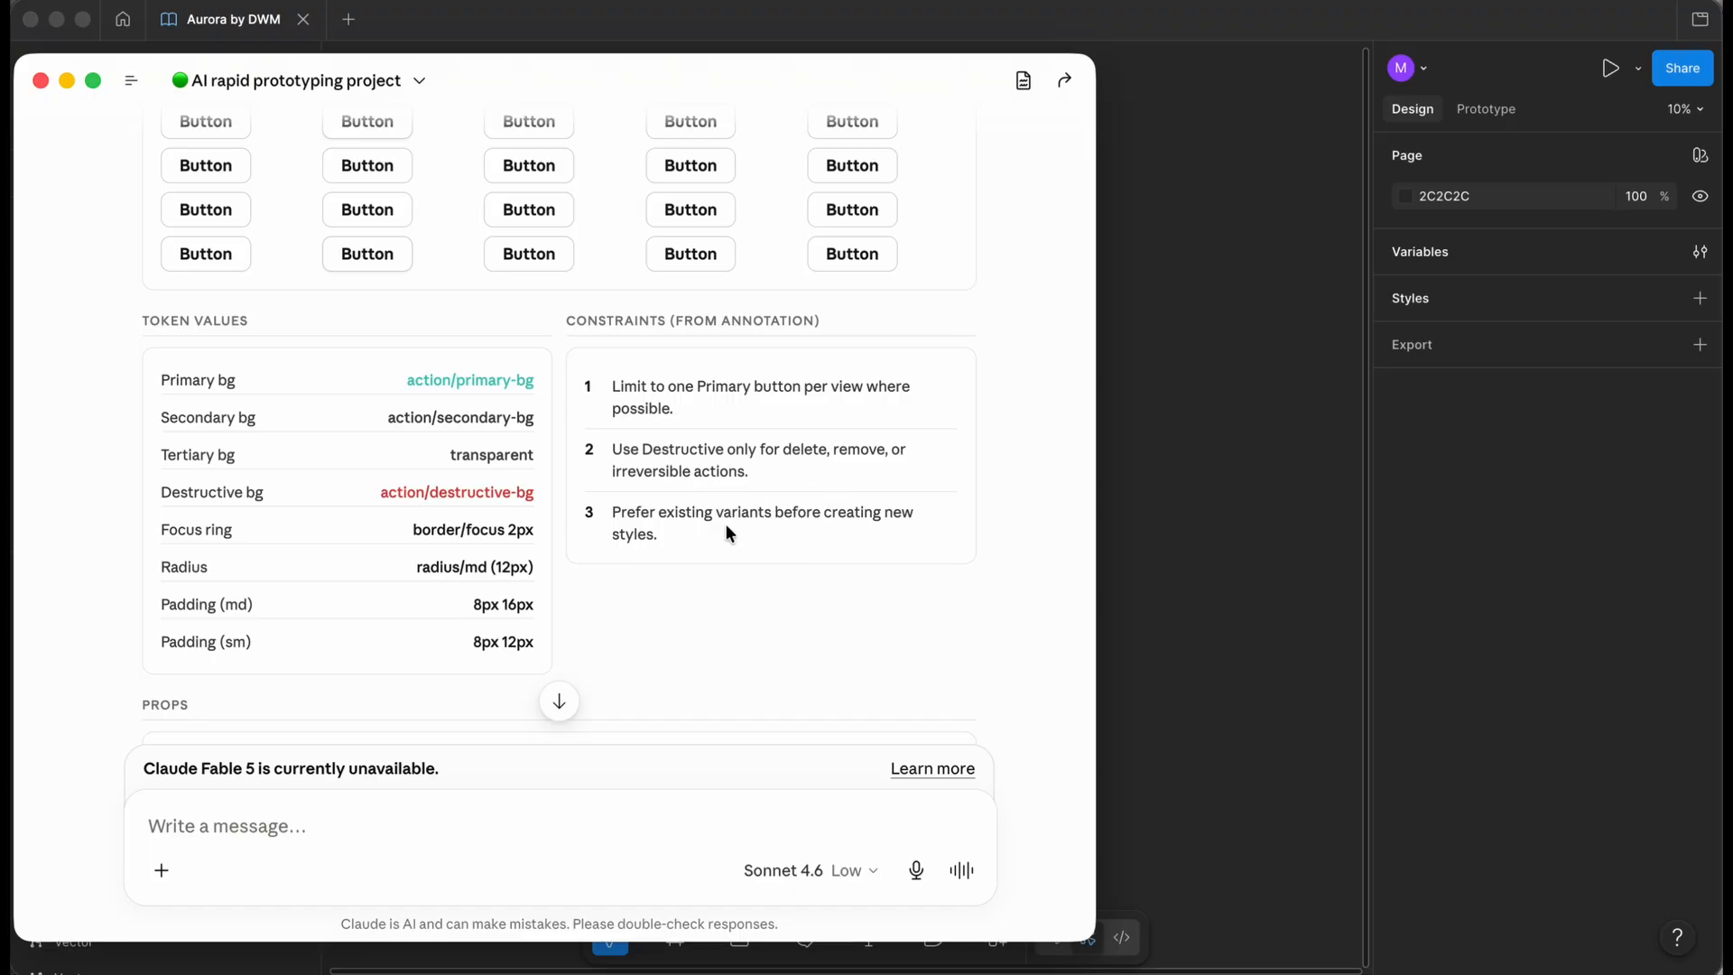
{"action": "scroll", "coordinate": [696, 576], "scroll_direction": "down", "scroll_amount": 5}
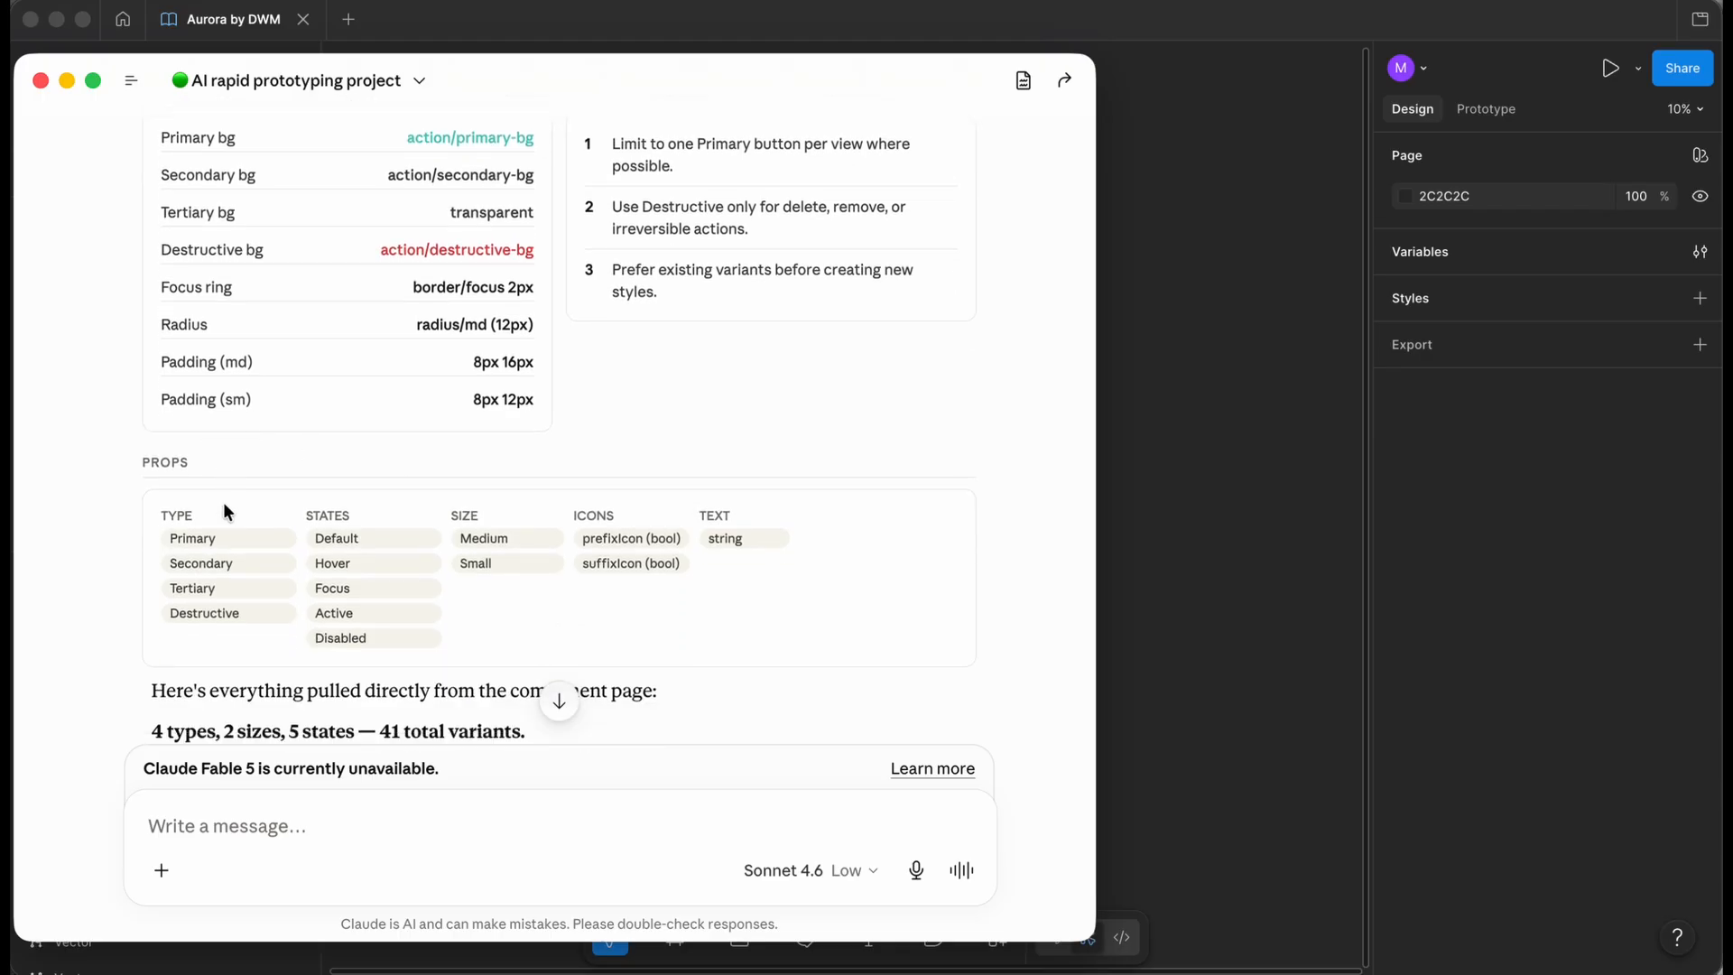
{"action": "scroll", "coordinate": [846, 631], "scroll_direction": "down", "scroll_amount": 5}
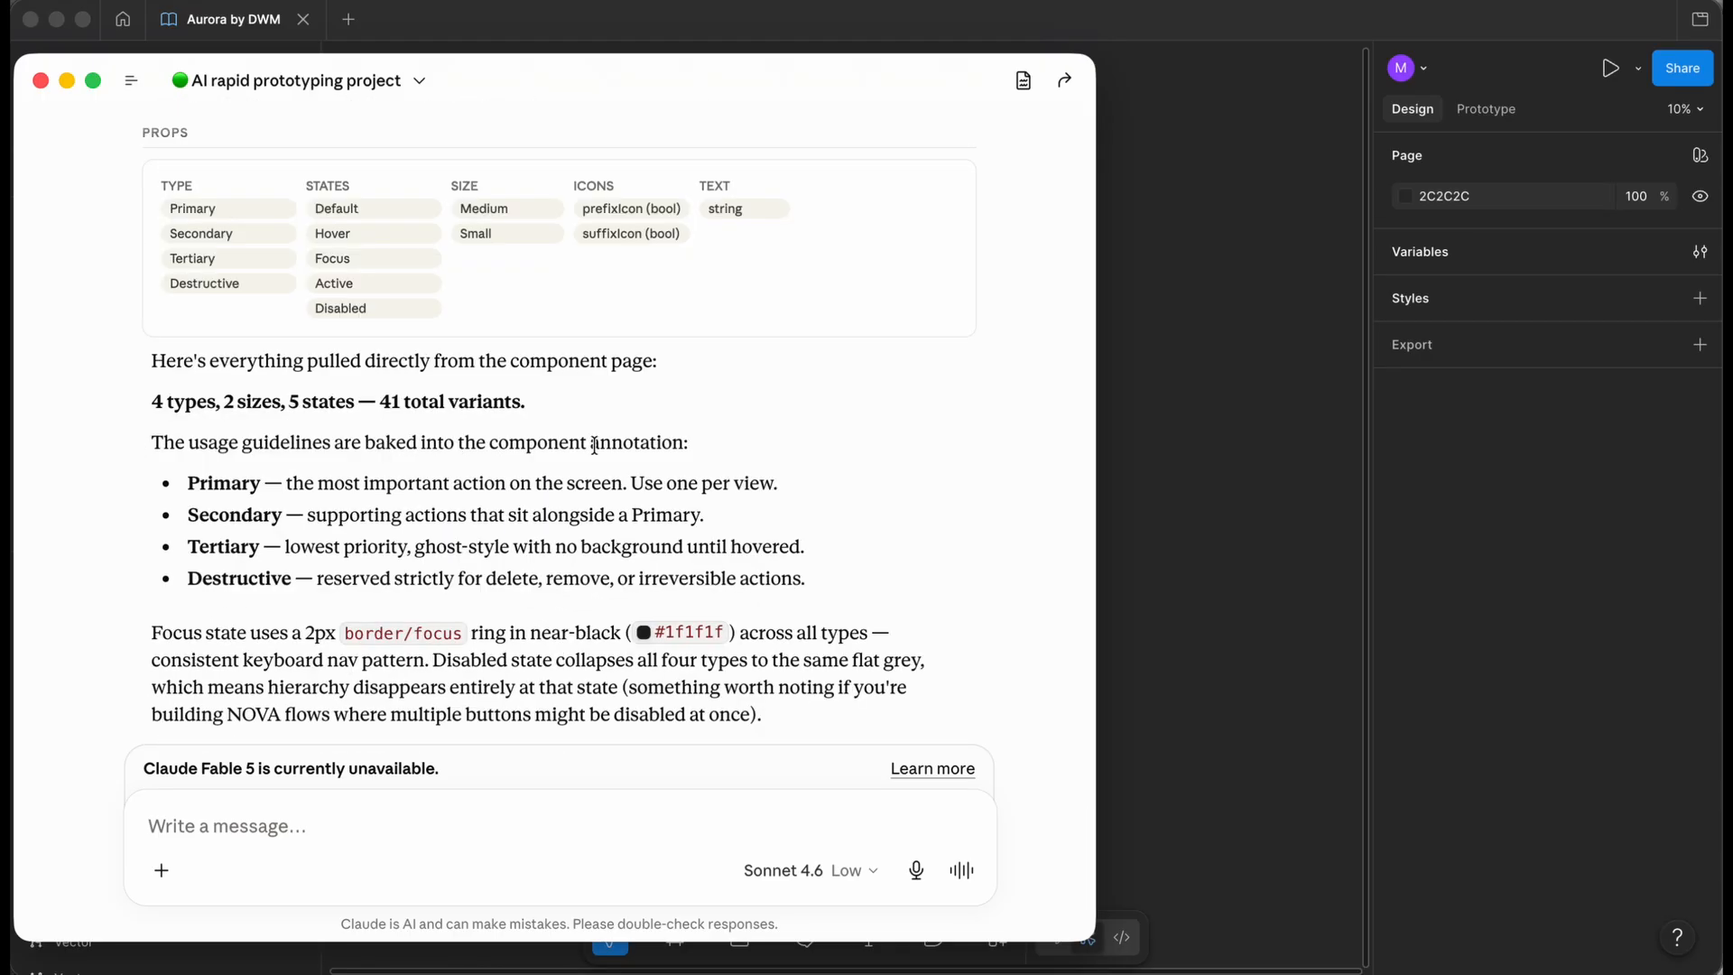
{"action": "scroll", "coordinate": [174, 451], "scroll_direction": "down", "scroll_amount": 1}
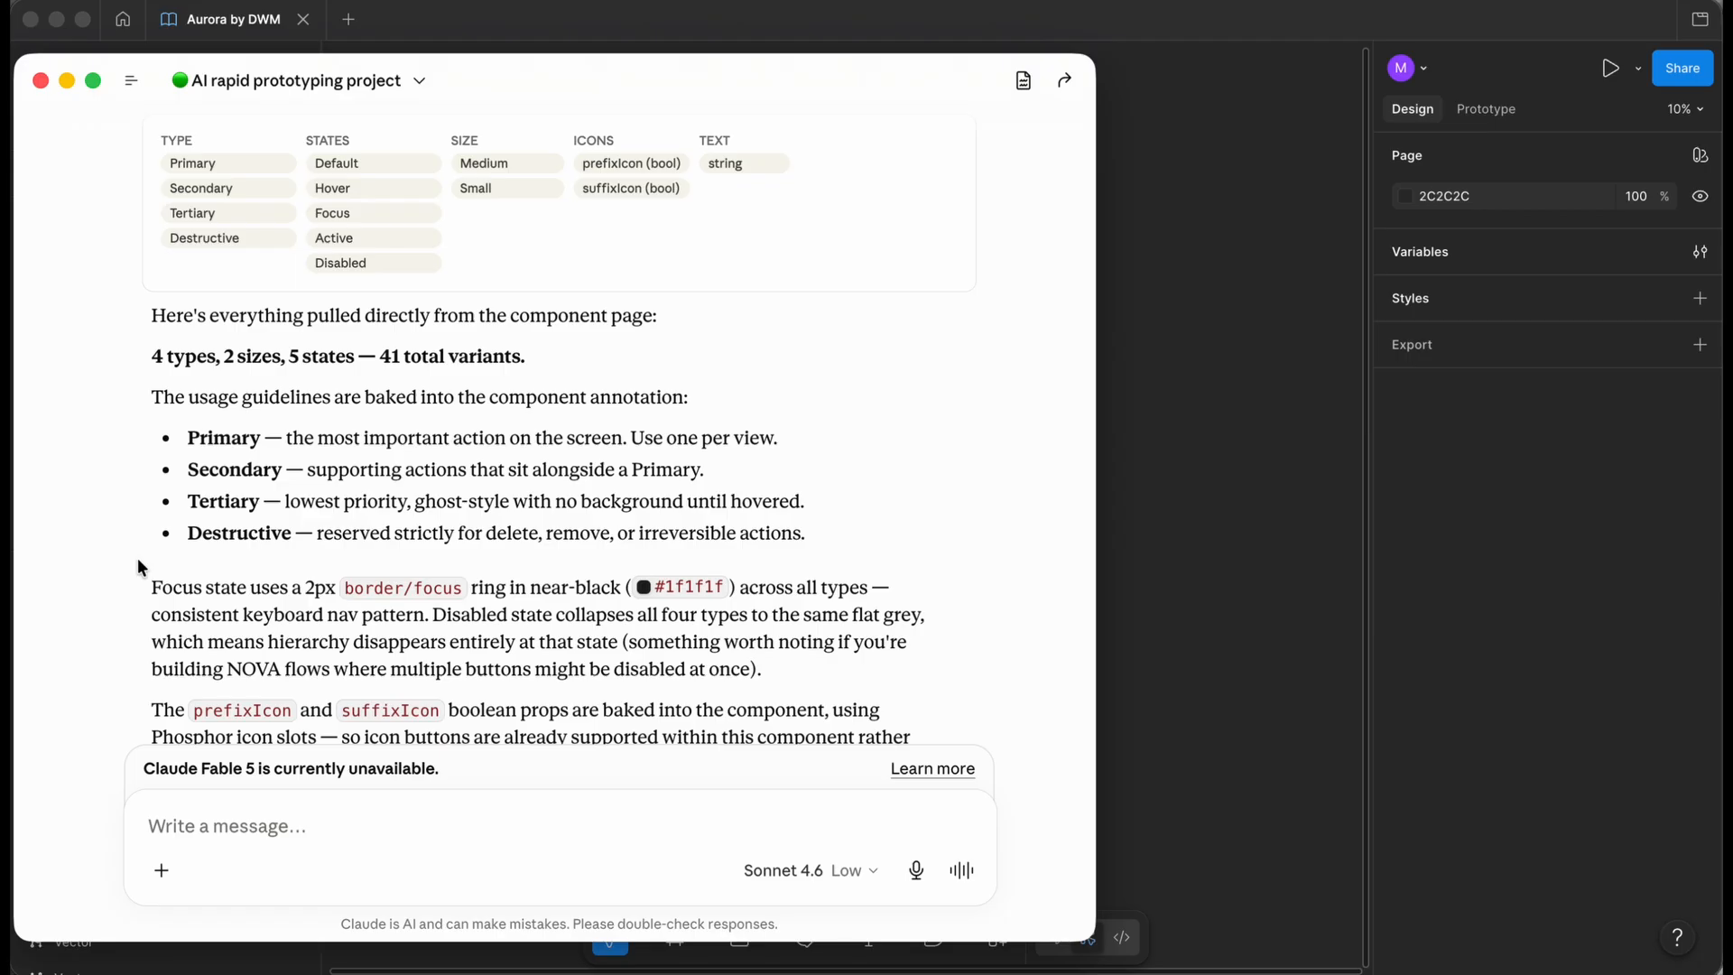
{"action": "scroll", "coordinate": [137, 557], "scroll_direction": "down", "scroll_amount": 3}
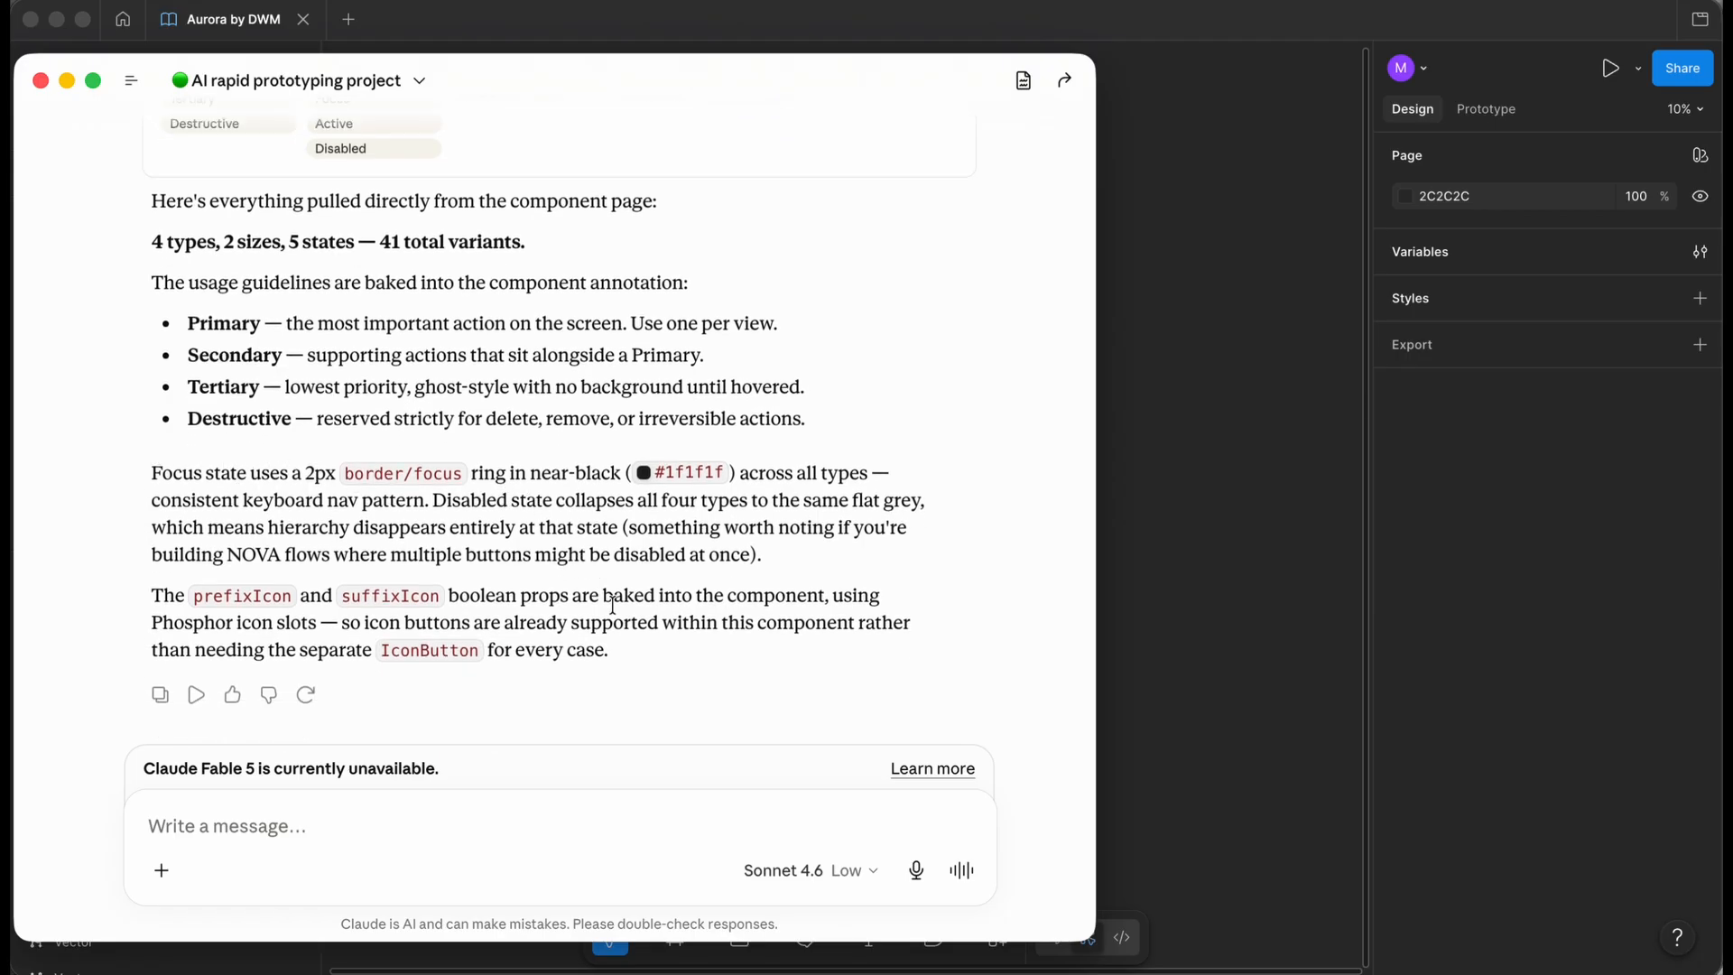
{"action": "scroll", "coordinate": [597, 586], "scroll_direction": "down", "scroll_amount": 2}
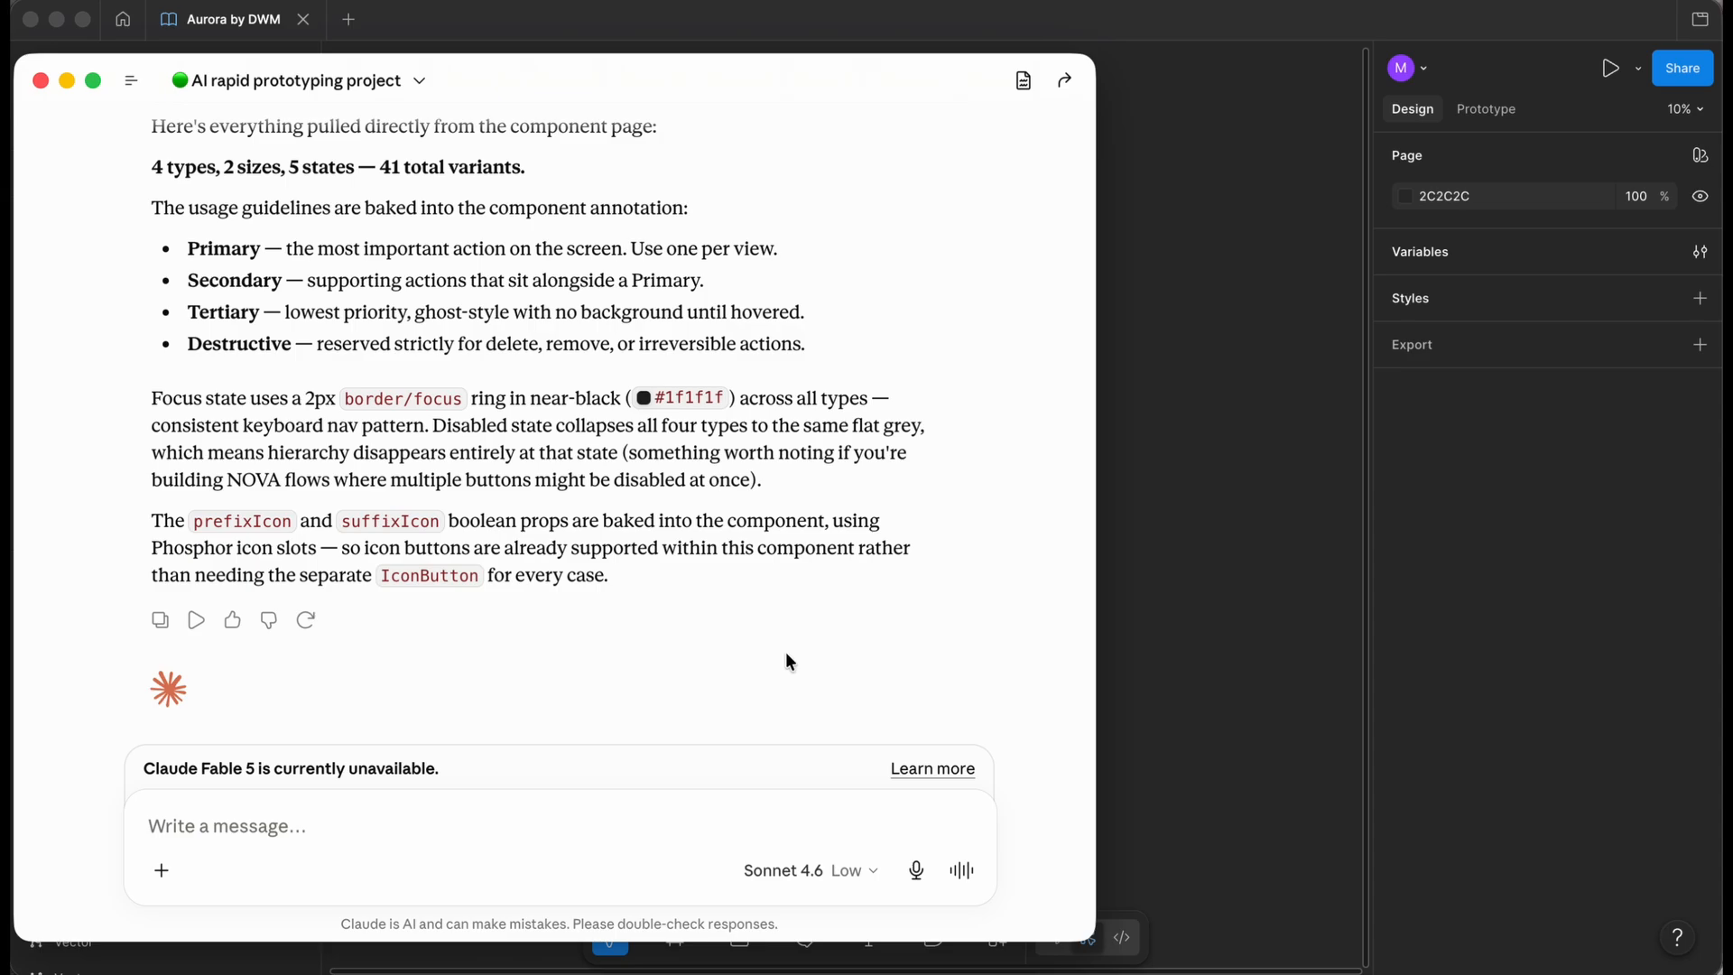
{"action": "scroll", "coordinate": [787, 662], "scroll_direction": "down", "scroll_amount": 2}
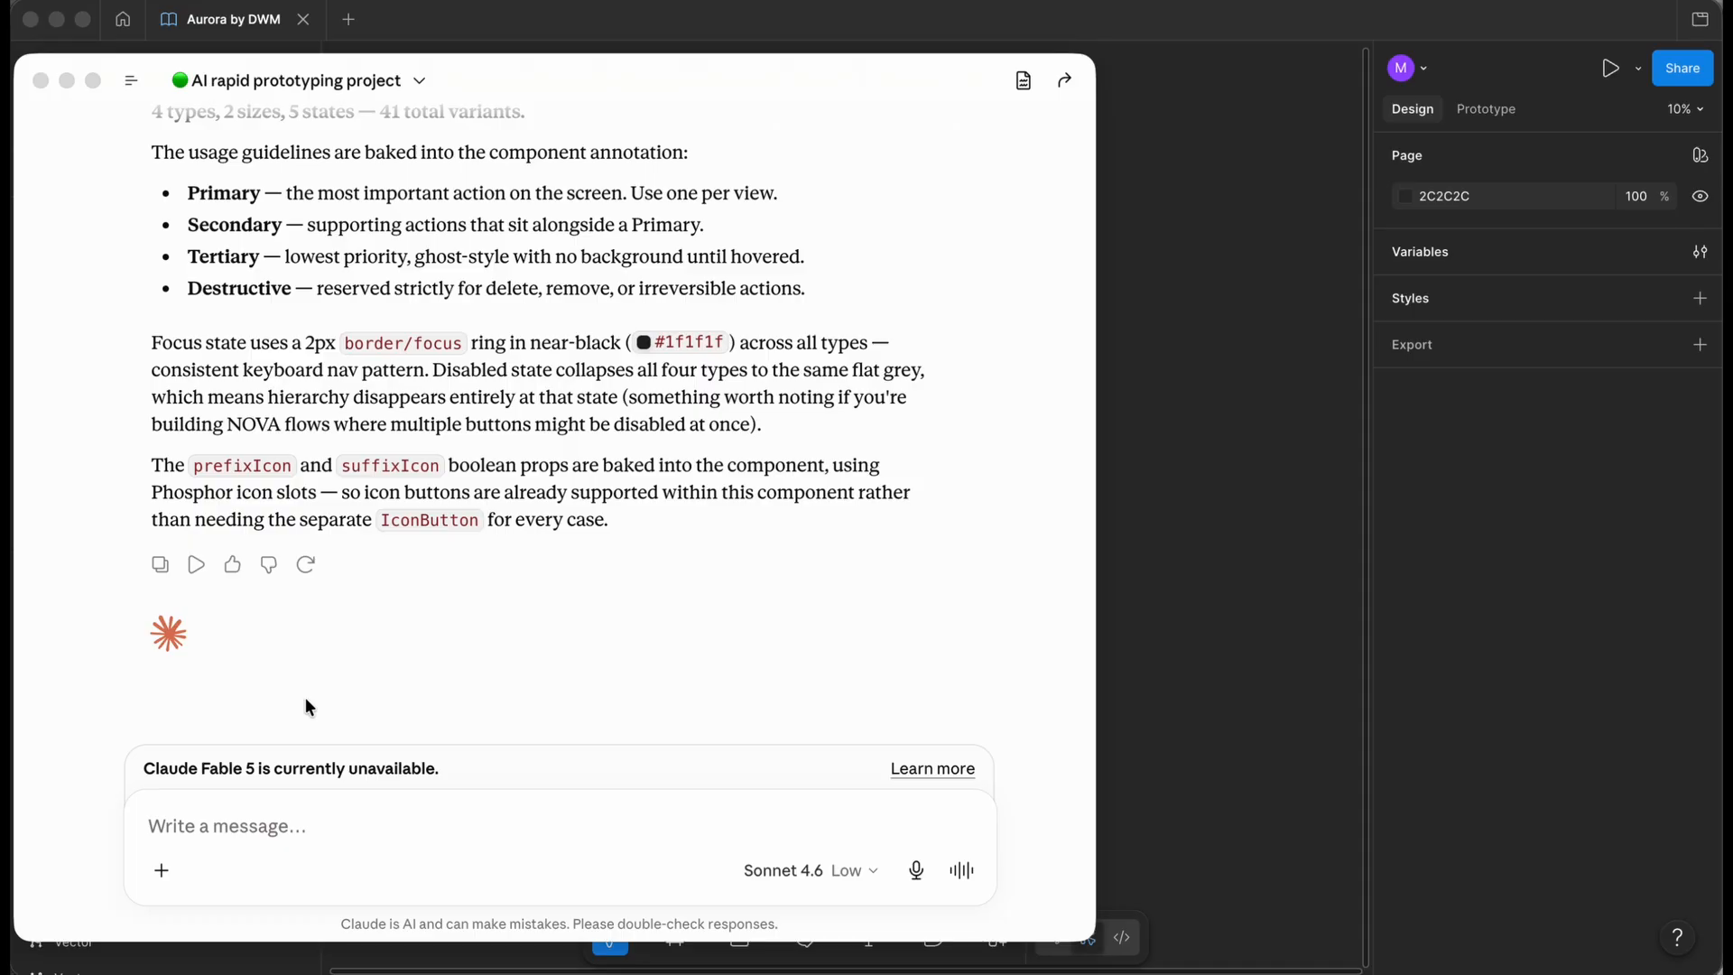
{"action": "left_click", "coordinate": [206, 828]}
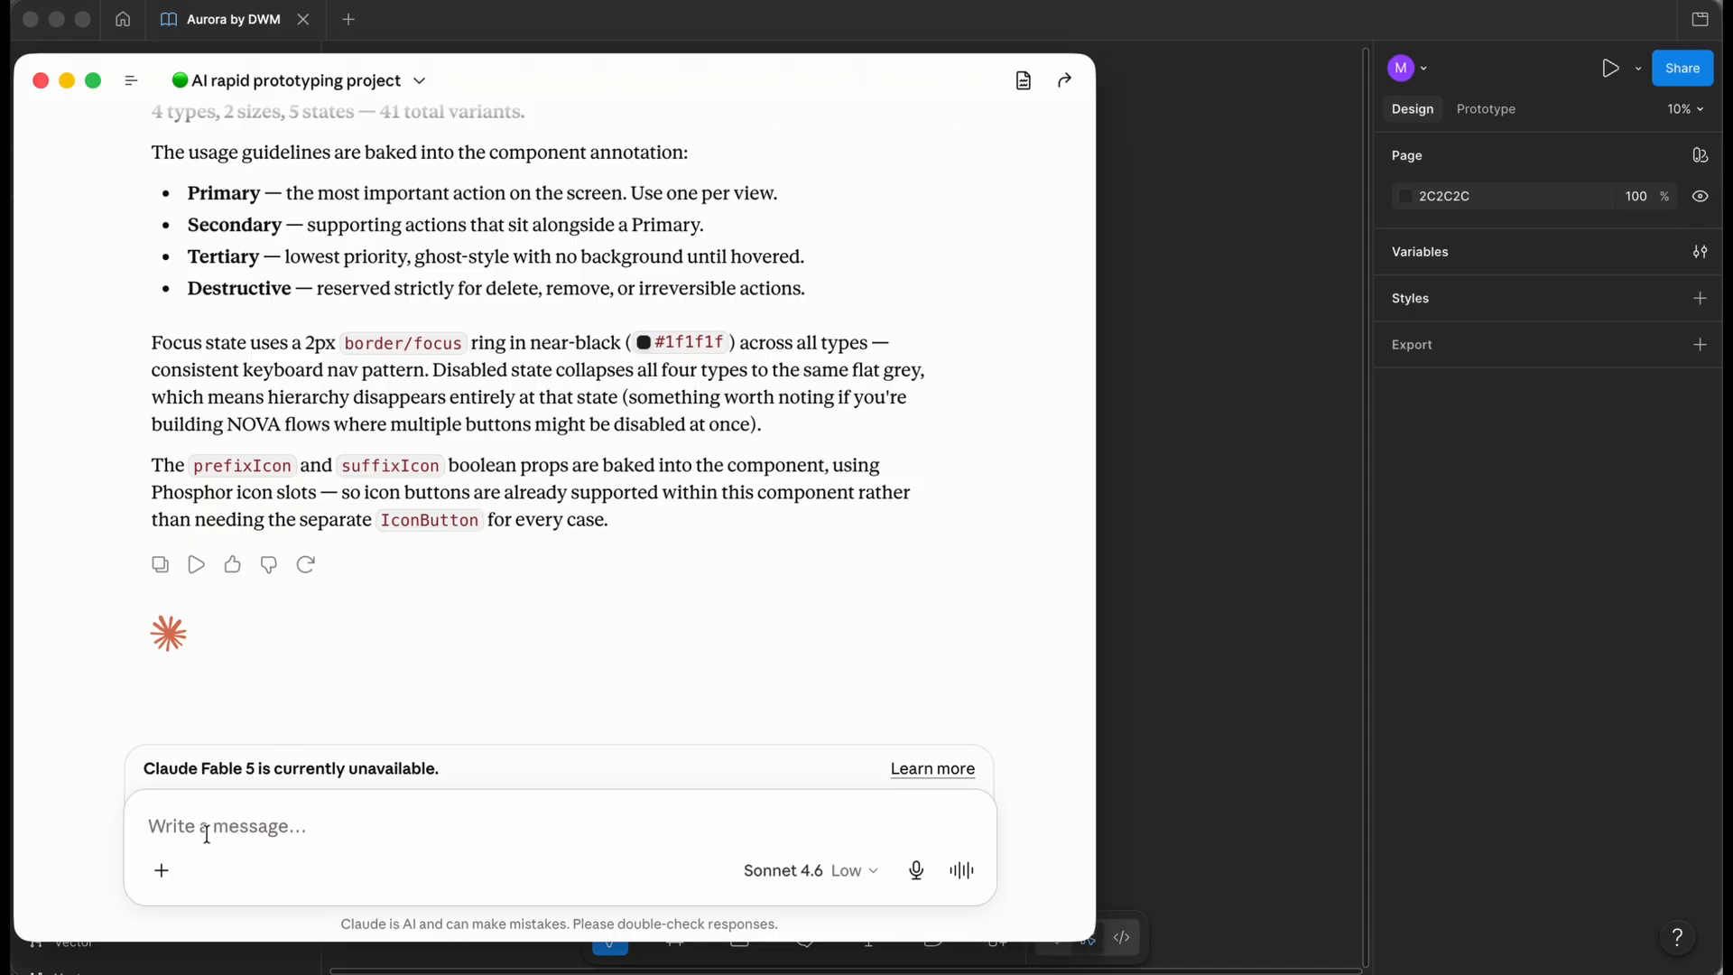
- Paste the NOVA transaction row prompt (merchant, date, amount, status, Aurora, Auto Layout) into Claude
{"action": "type", "text": "Create a mobile transaction row component for NOVA. Context: Minimal finance app Inspired by modern digital banking products Aurora design system should be used wherever possible Include: Merchant name Date Amount Status indicator Layout: Horizontal arrangement Clear hierarchy Mobile-first Auto Layout enabled"}
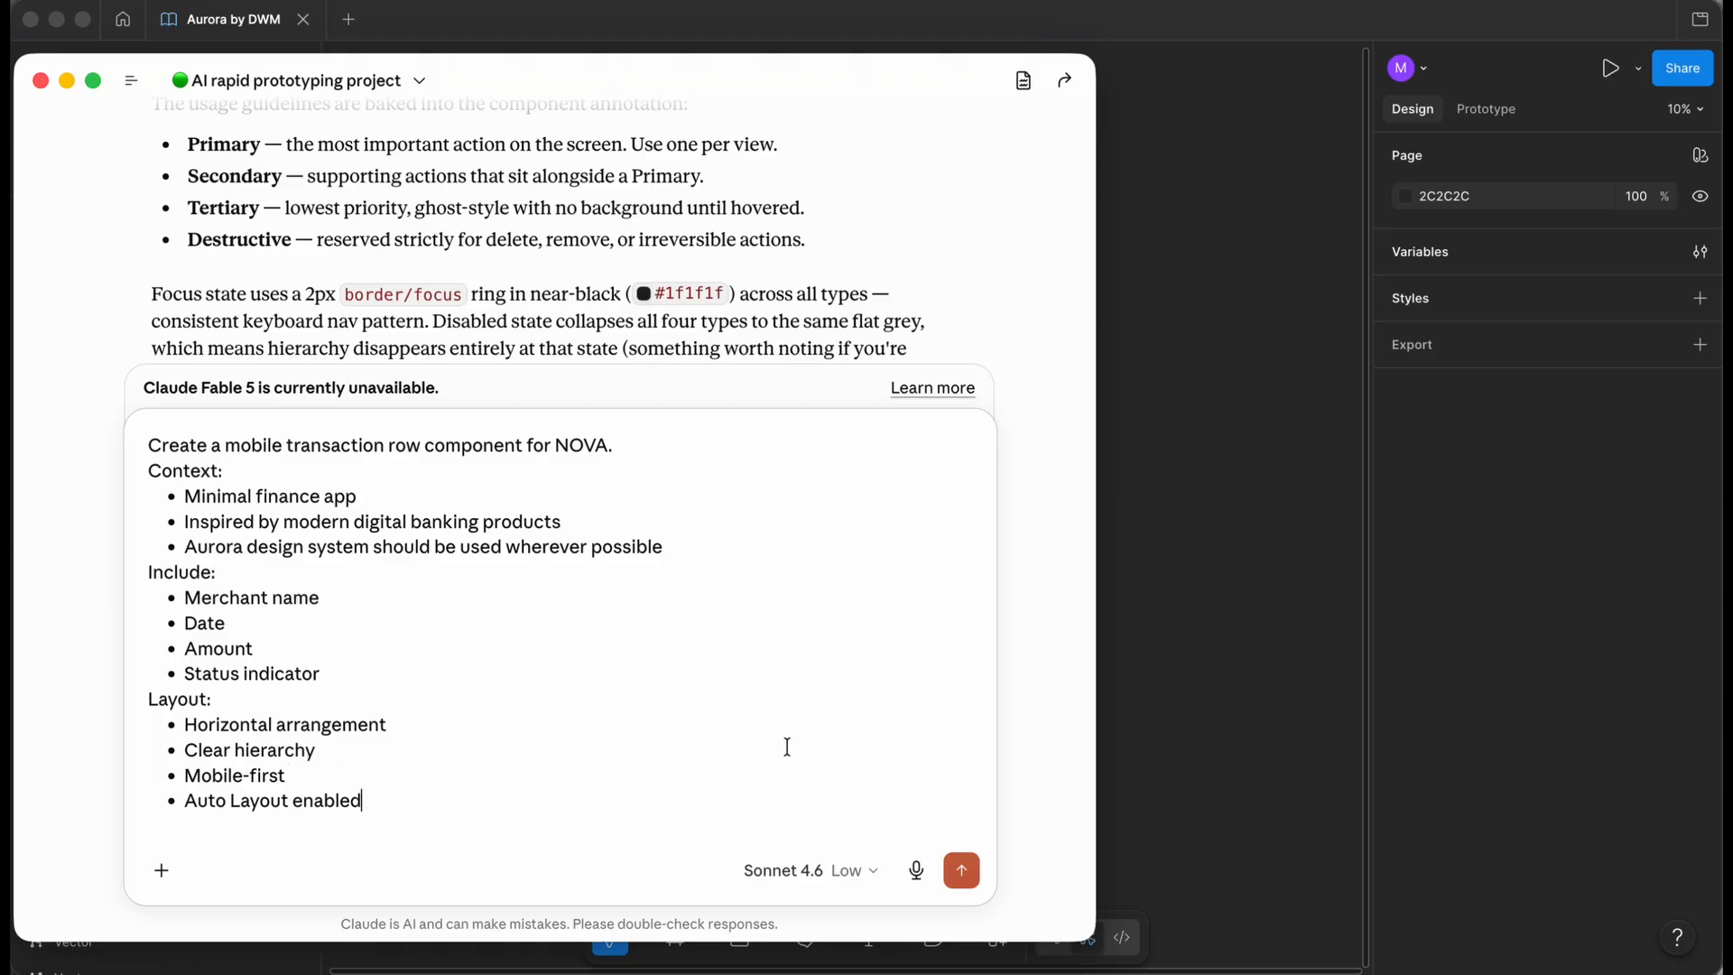
- Go to Figma's Components page and scroll to the empty area below the Feedback section
{"action": "left_click", "coordinate": [1228, 721]}
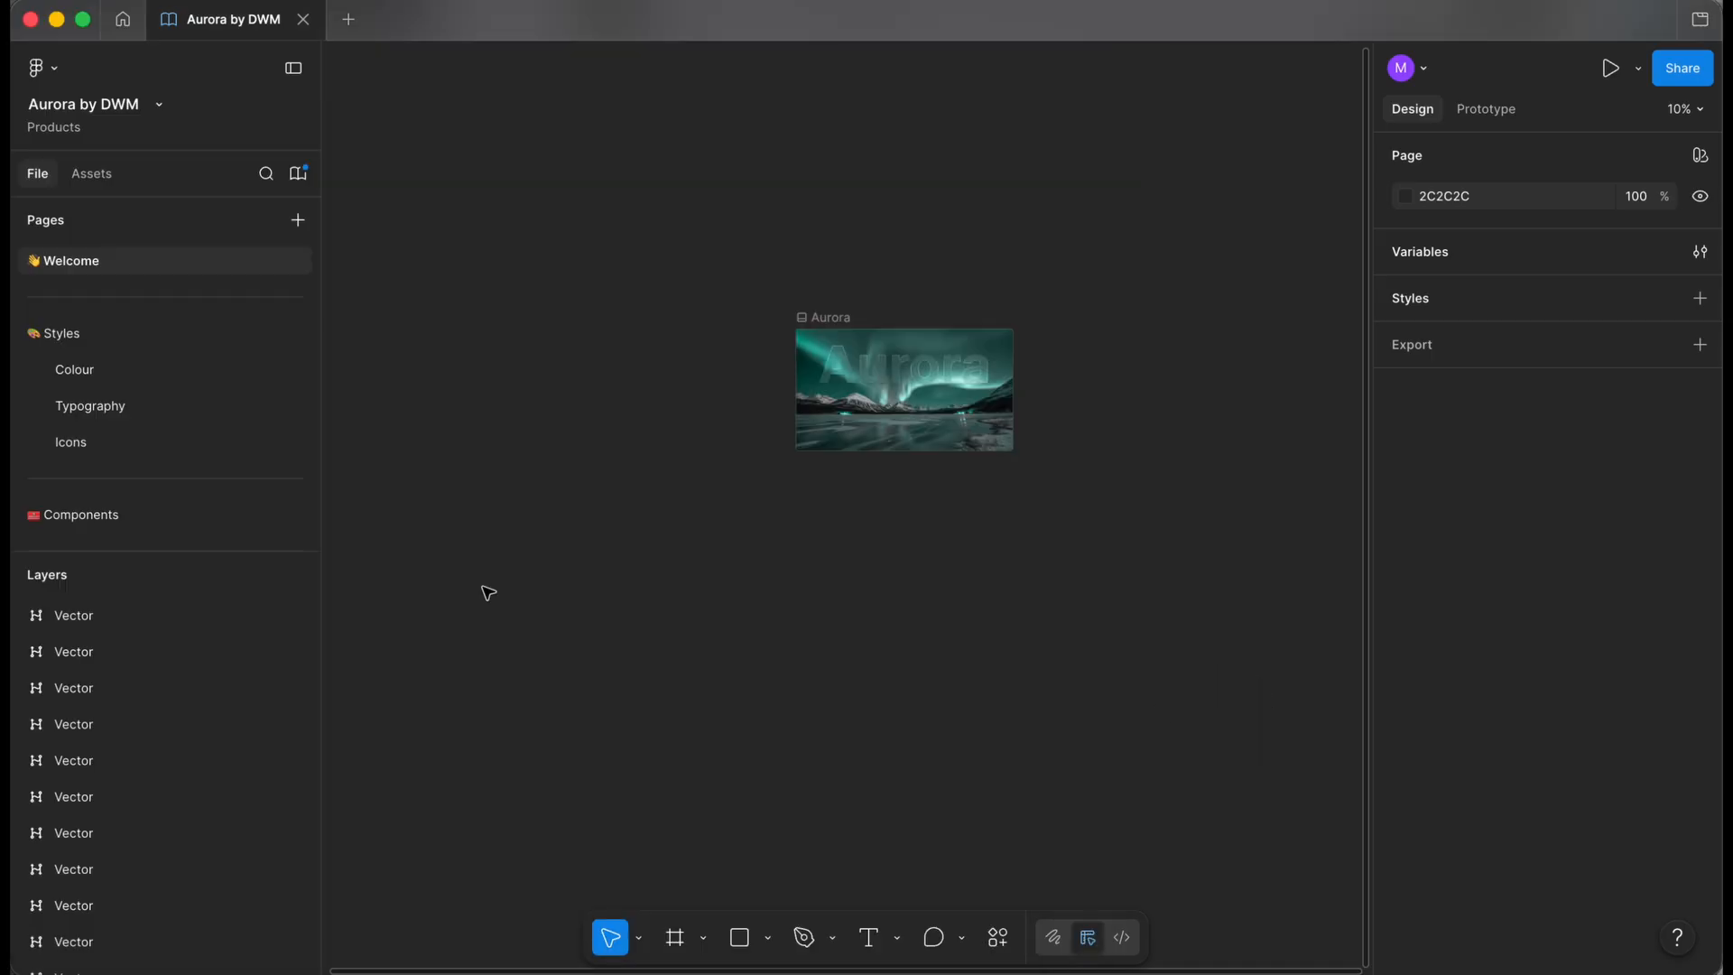
{"action": "left_click", "coordinate": [154, 514]}
{"action": "scroll", "coordinate": [555, 541], "scroll_direction": "down", "scroll_amount": 5}
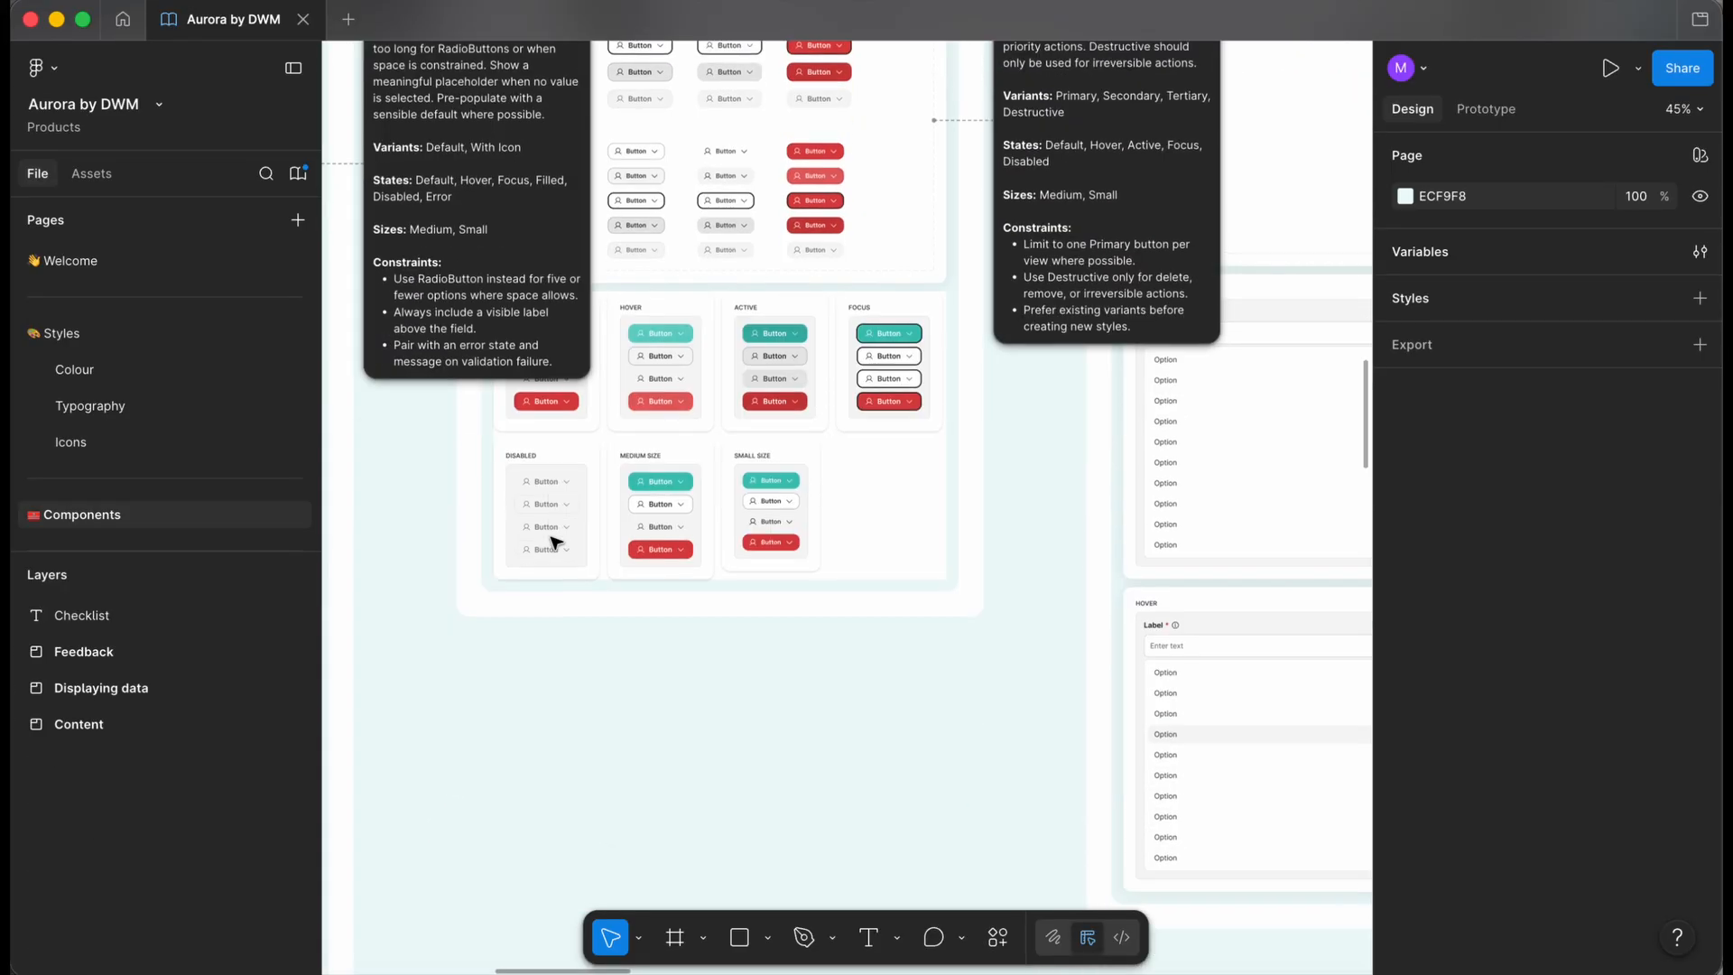
{"action": "scroll", "coordinate": [555, 542], "scroll_direction": "down", "scroll_amount": 3}
{"action": "scroll", "coordinate": [555, 541], "scroll_direction": "down", "scroll_amount": 10}
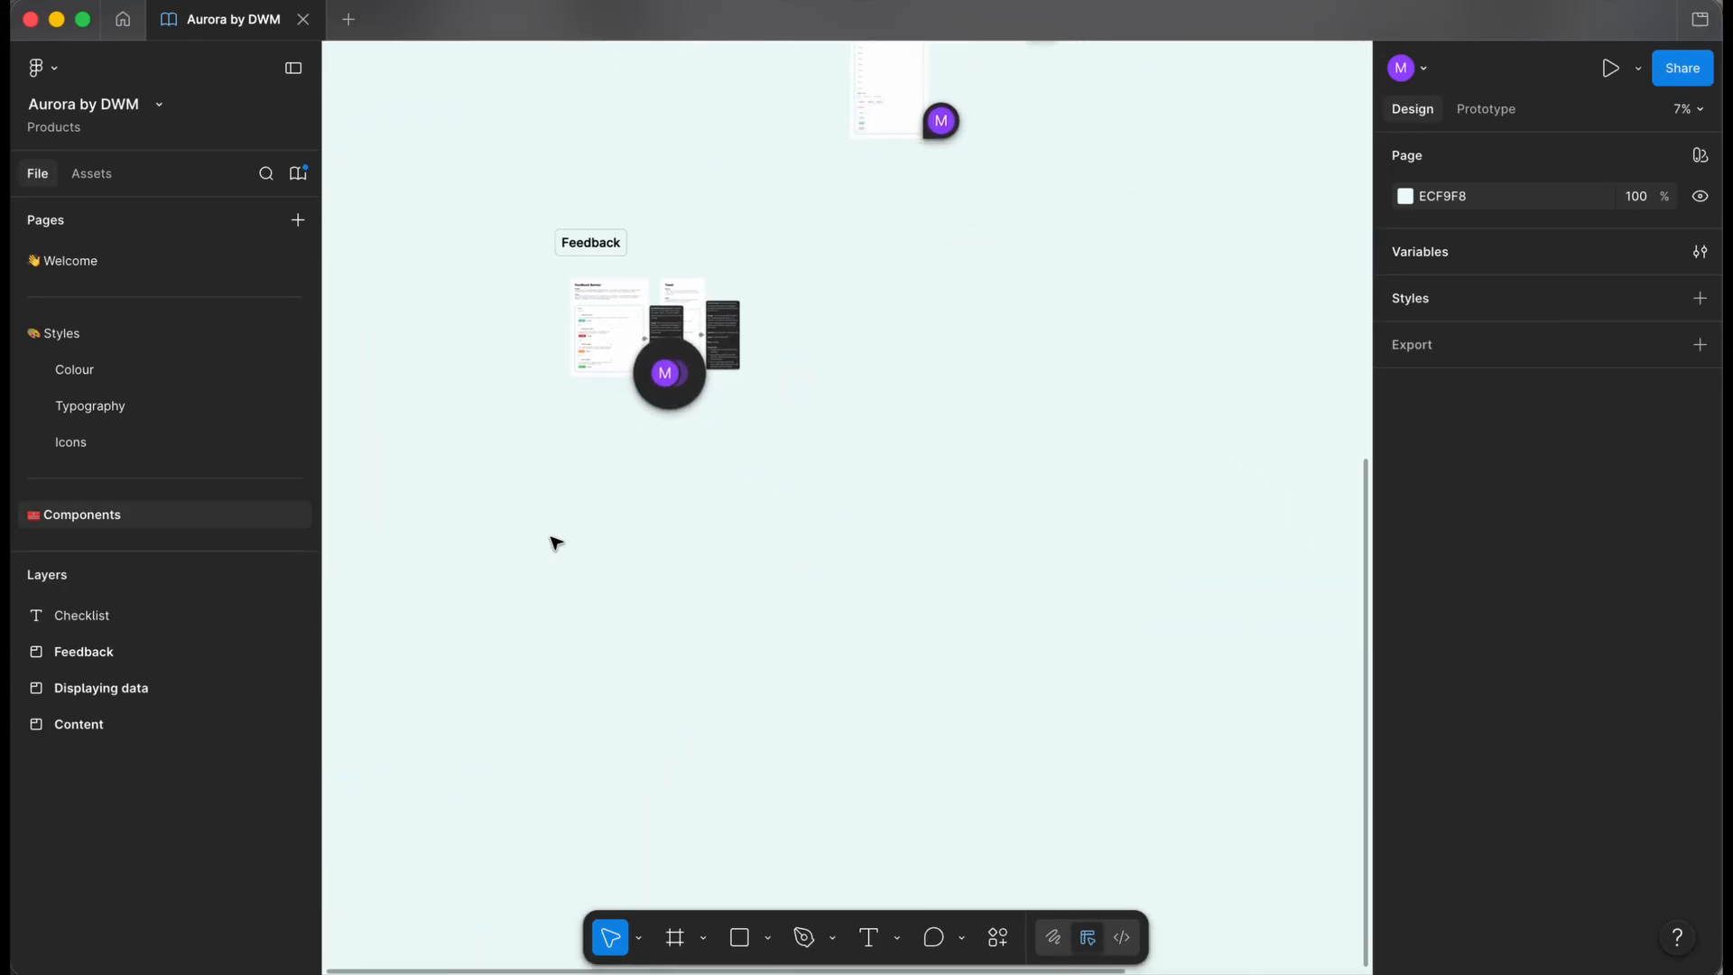
{"action": "scroll", "coordinate": [555, 544], "scroll_direction": "down", "scroll_amount": 1}
{"action": "scroll", "coordinate": [555, 543], "scroll_direction": "up", "scroll_amount": 3}
{"action": "left_click", "coordinate": [523, 350]}
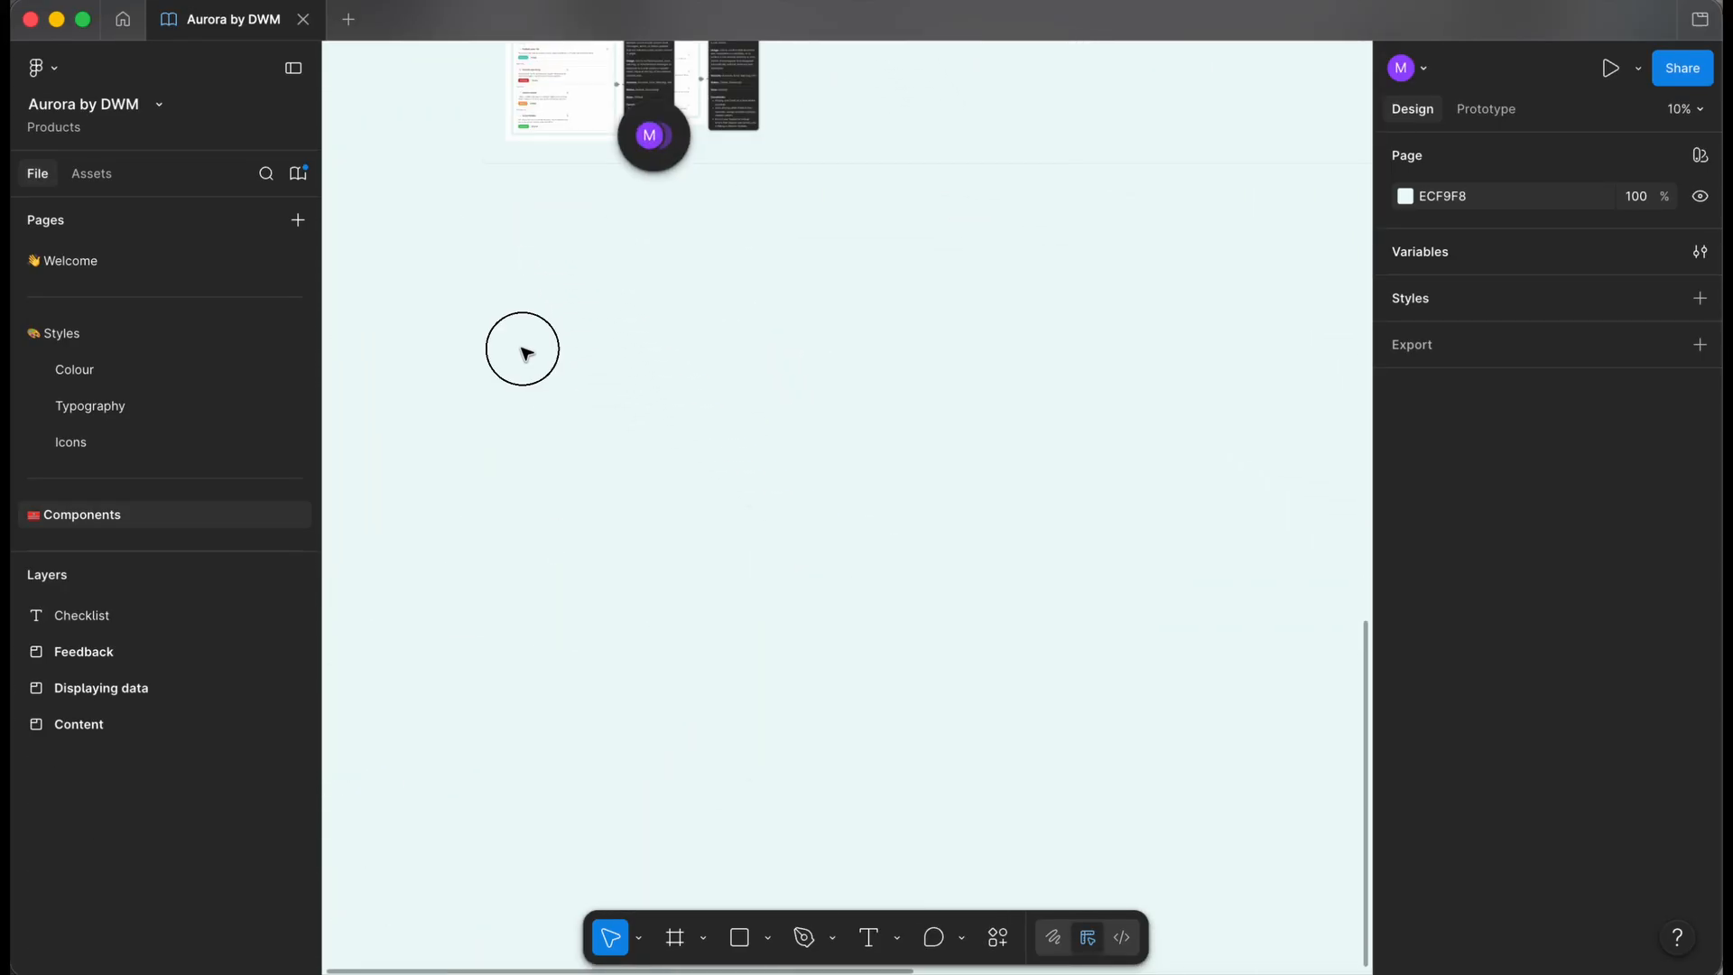
- Draw a new frame there, enlarge it to 7766×6807, and grab its link from Share
{"action": "key", "text": "f"}
{"action": "left_click_drag", "start_coordinate": [484, 281], "coordinate": [1013, 717]}
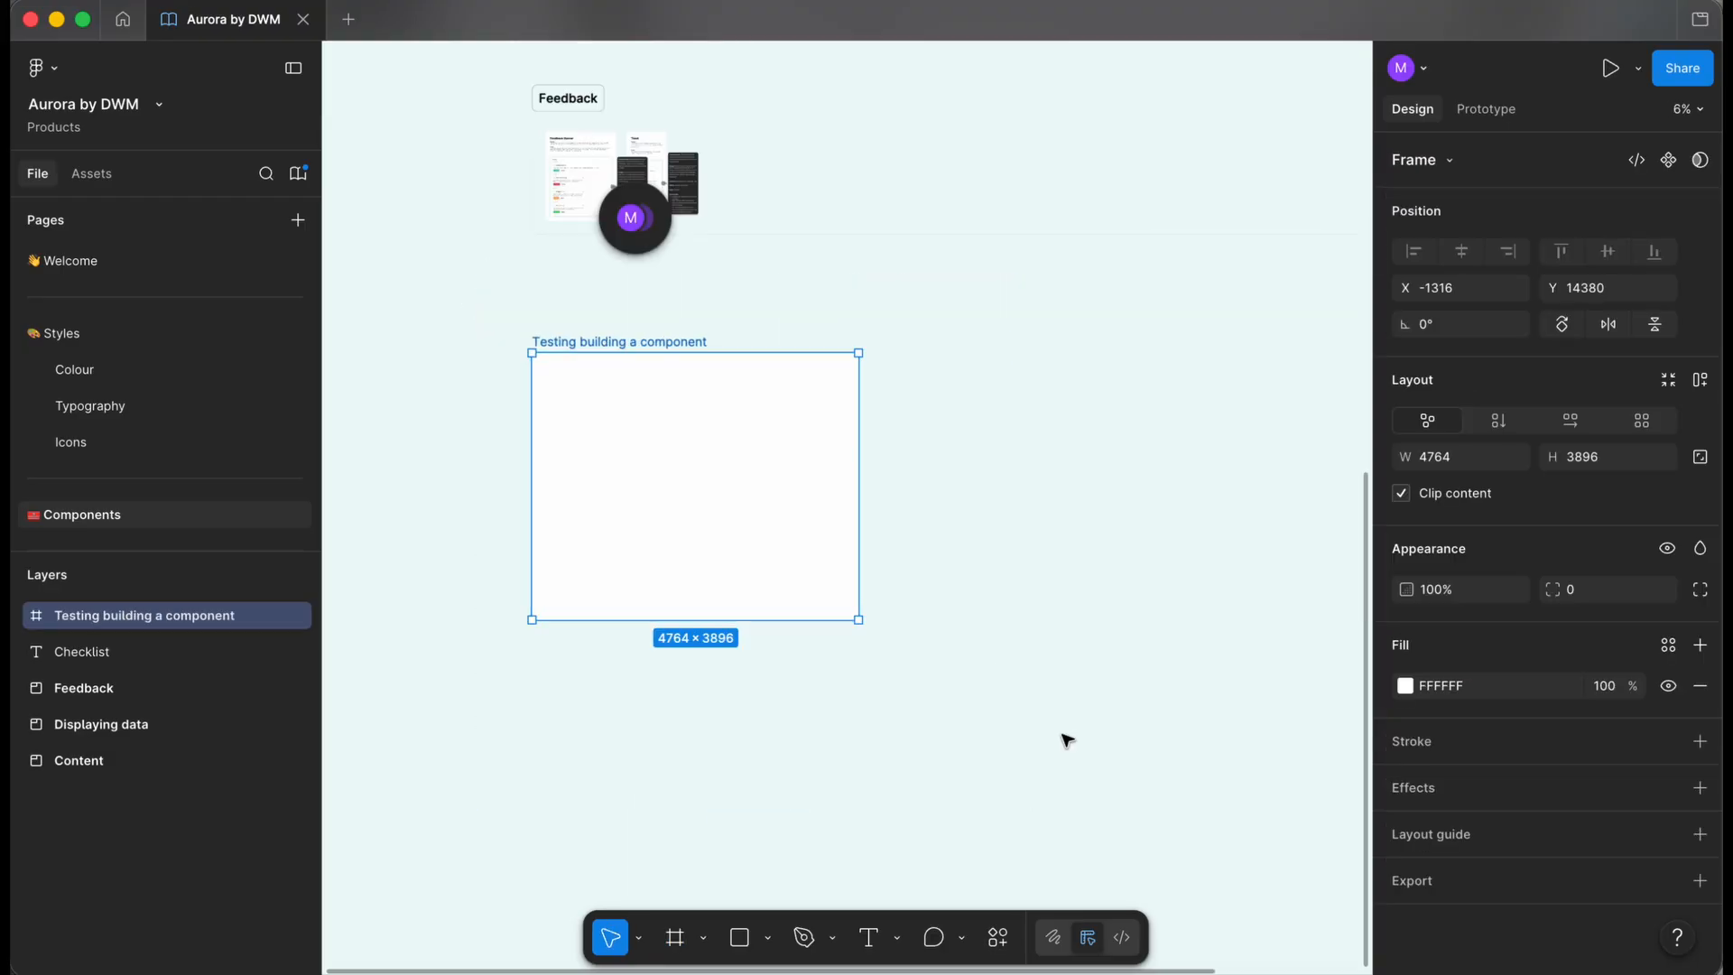
{"action": "left_click_drag", "start_coordinate": [858, 619], "coordinate": [1064, 816]}
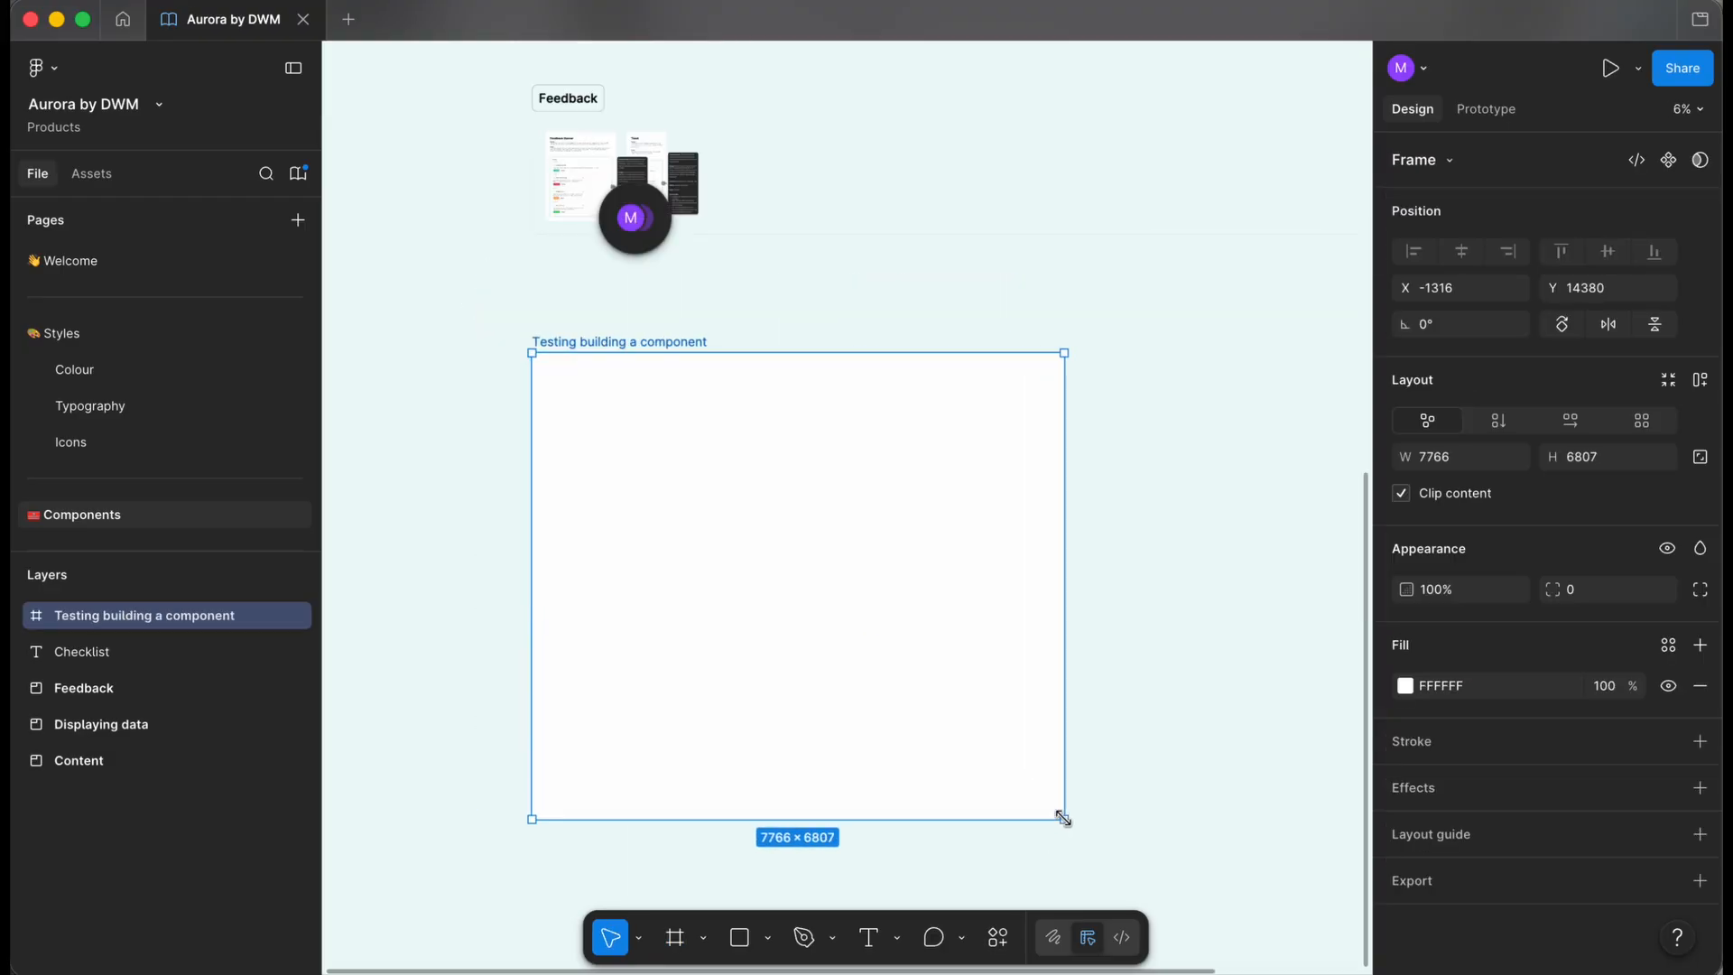
{"action": "scroll", "coordinate": [559, 337], "scroll_direction": "up", "scroll_amount": 2}
{"action": "scroll", "coordinate": [560, 337], "scroll_direction": "up", "scroll_amount": 2}
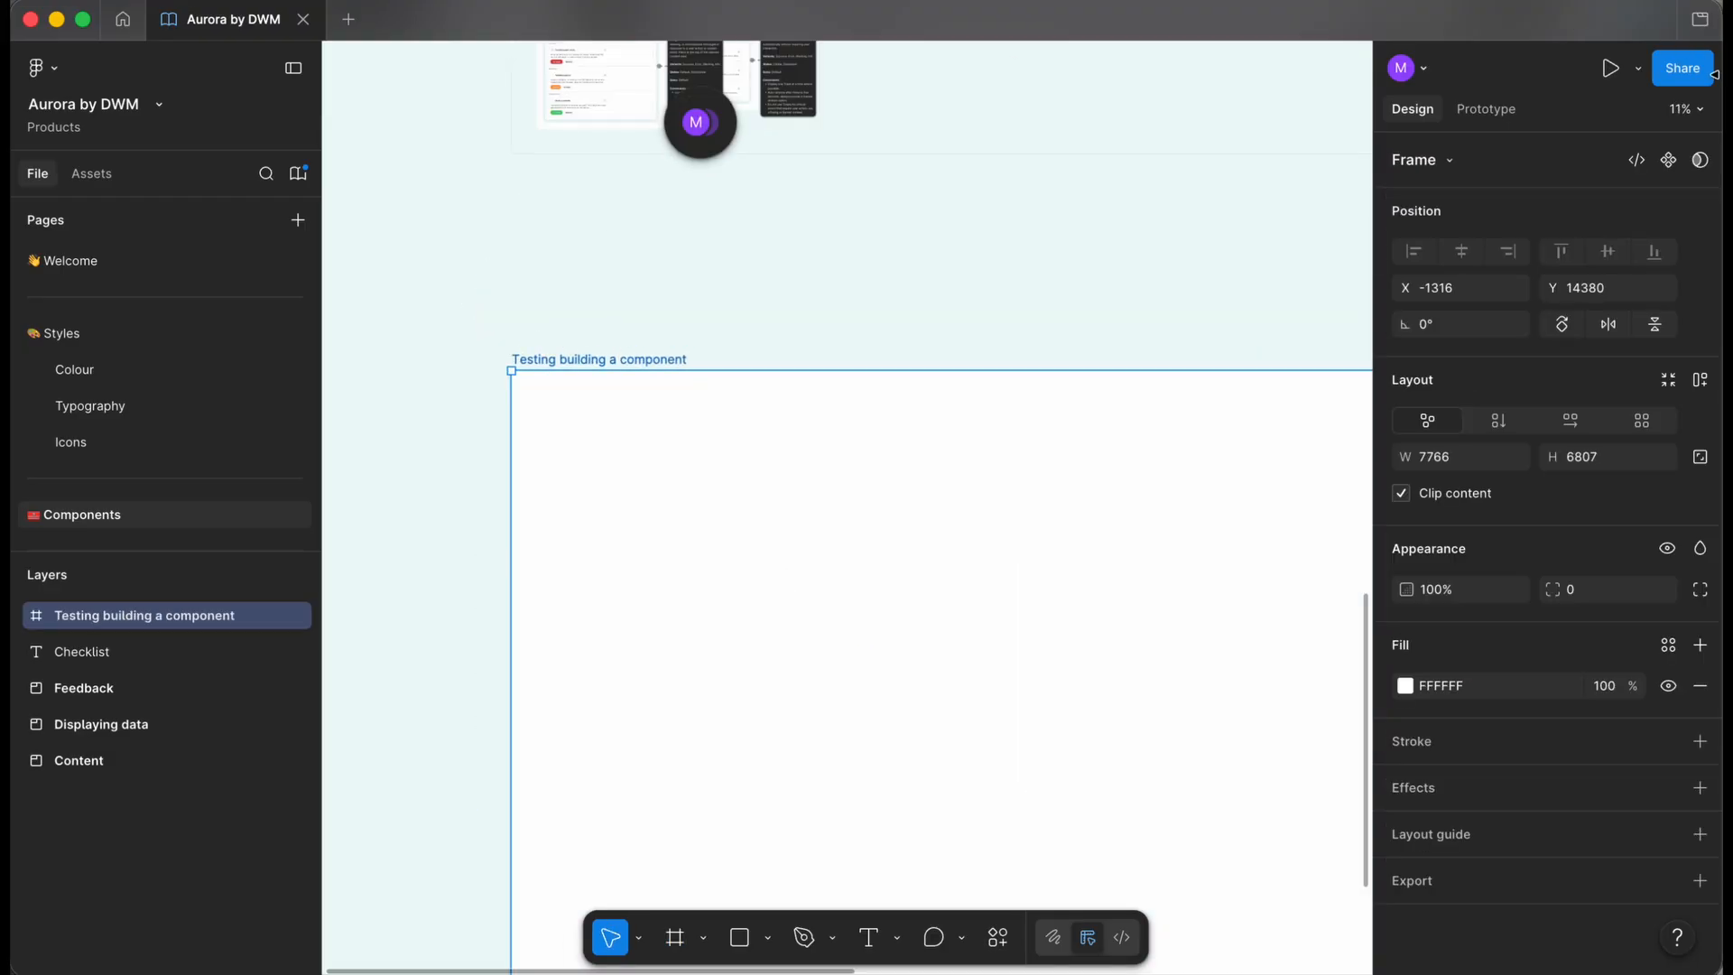
{"action": "left_click", "coordinate": [1694, 77]}
{"action": "left_click", "coordinate": [1116, 157]}
{"action": "left_click", "coordinate": [650, 290]}
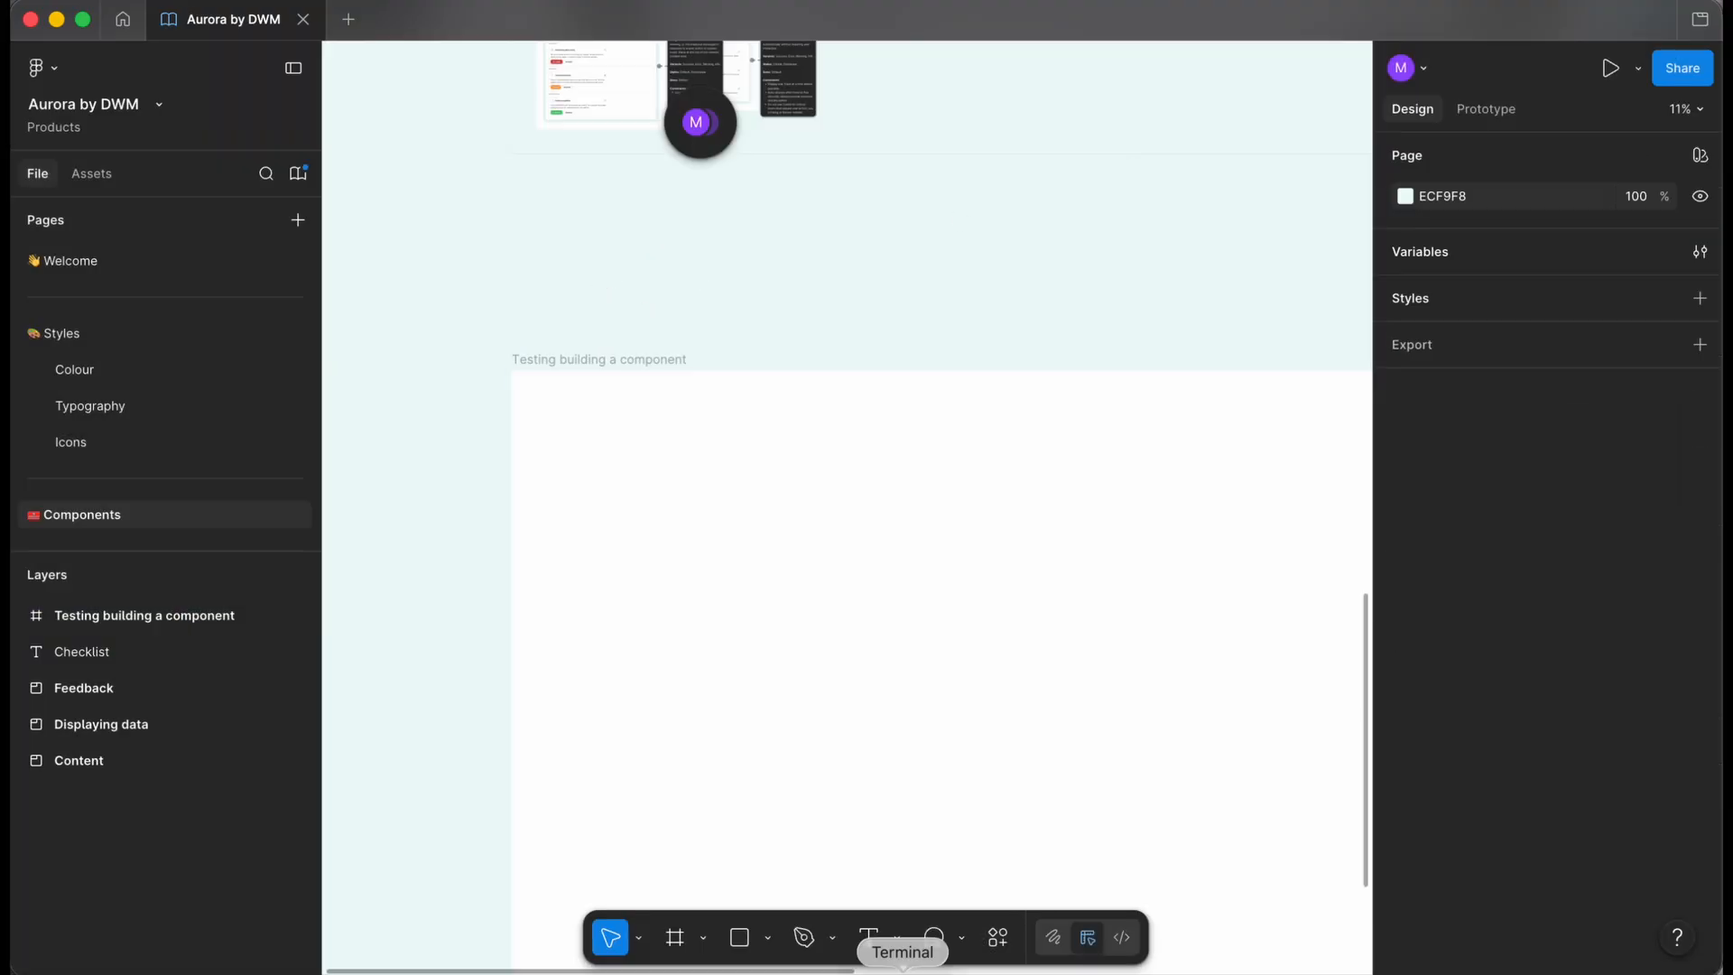
{"action": "left_click", "coordinate": [836, 959]}
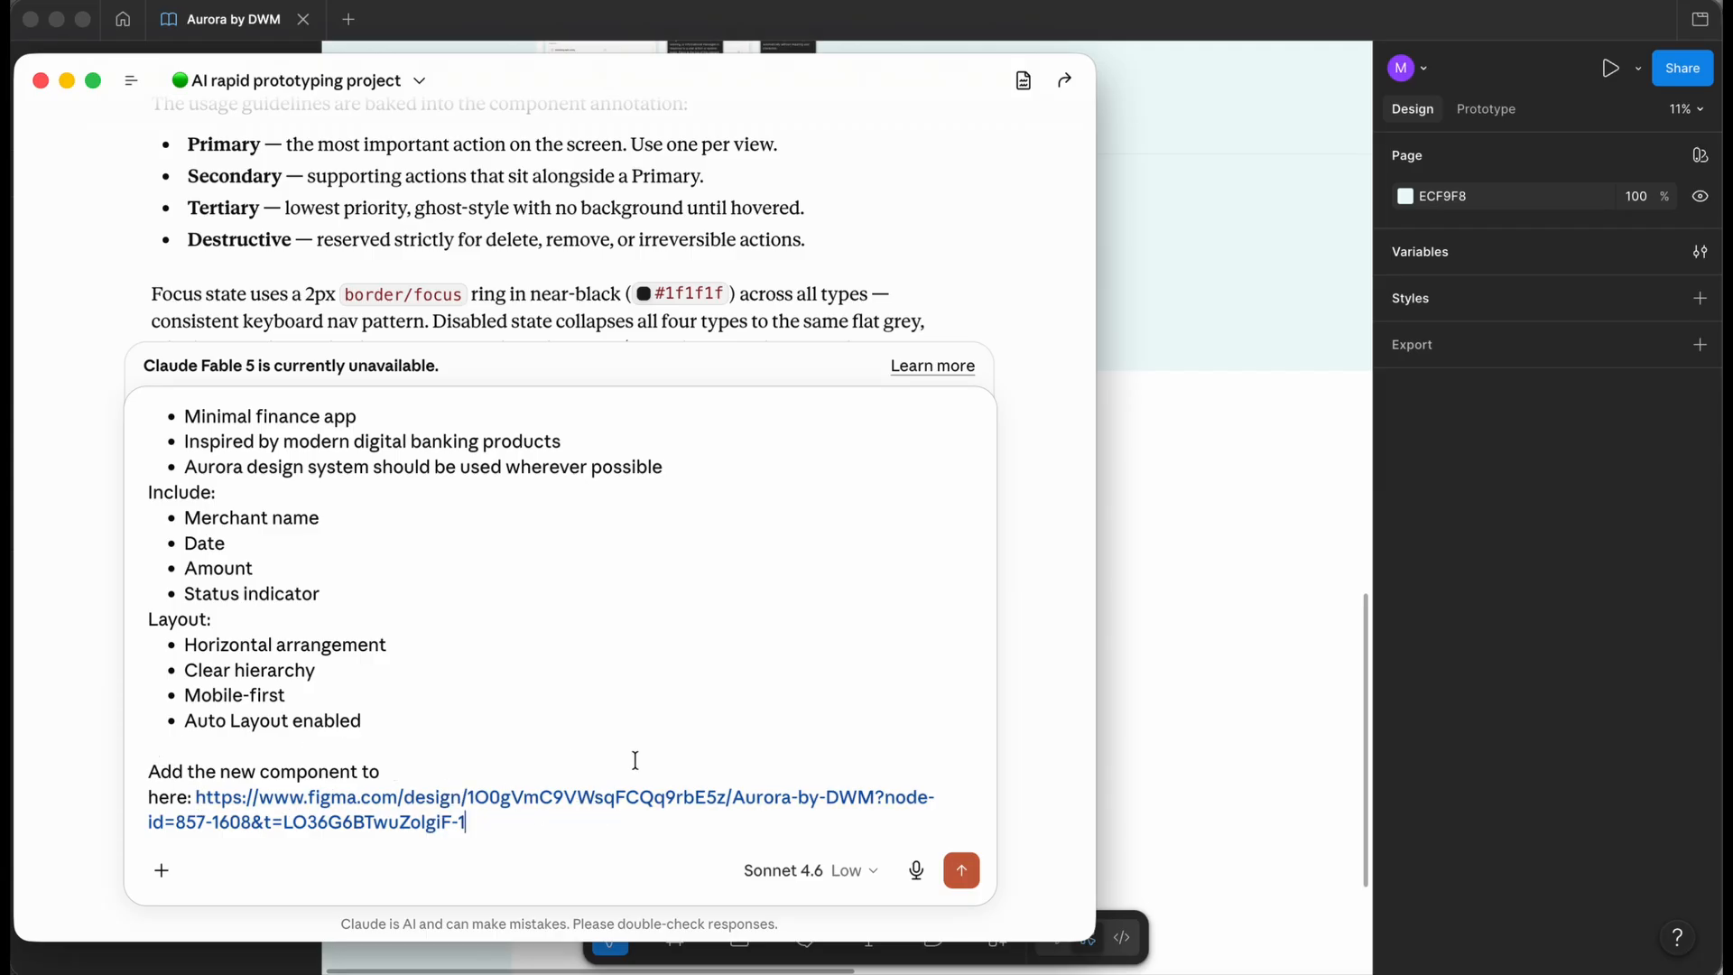
- Paste the frame link under the prompt, send it, and review Claude's Transaction Row build report
{"action": "left_click", "coordinate": [962, 872]}
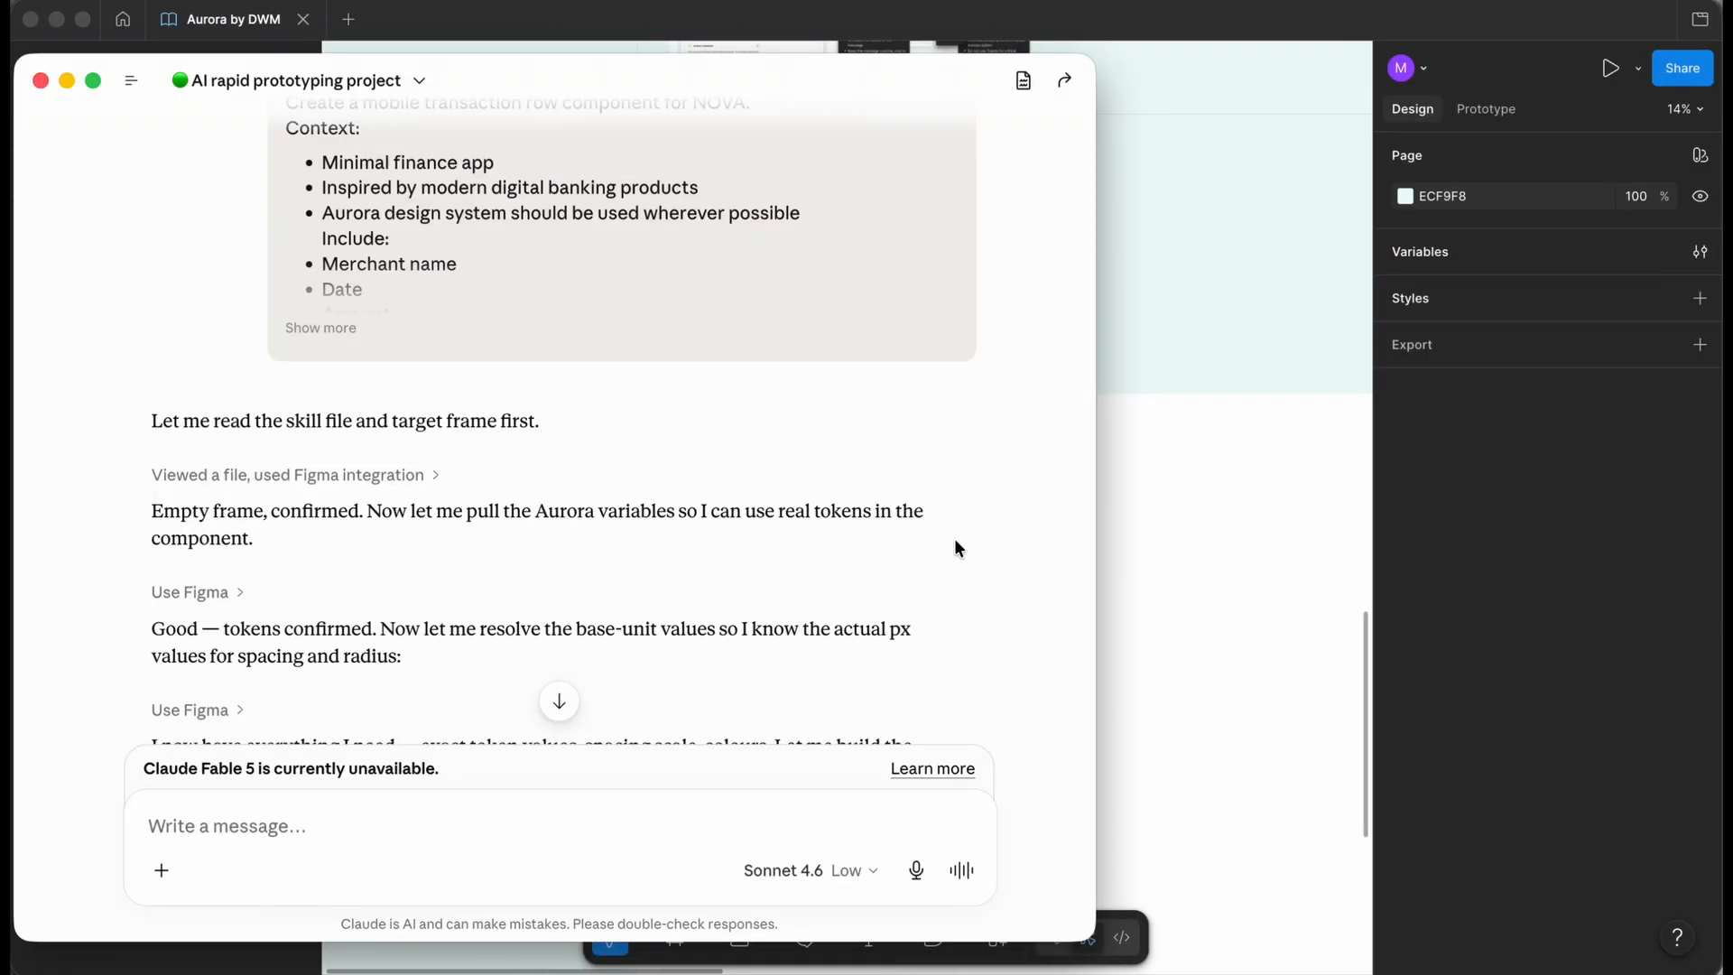
{"action": "scroll", "coordinate": [881, 493], "scroll_direction": "down", "scroll_amount": 1}
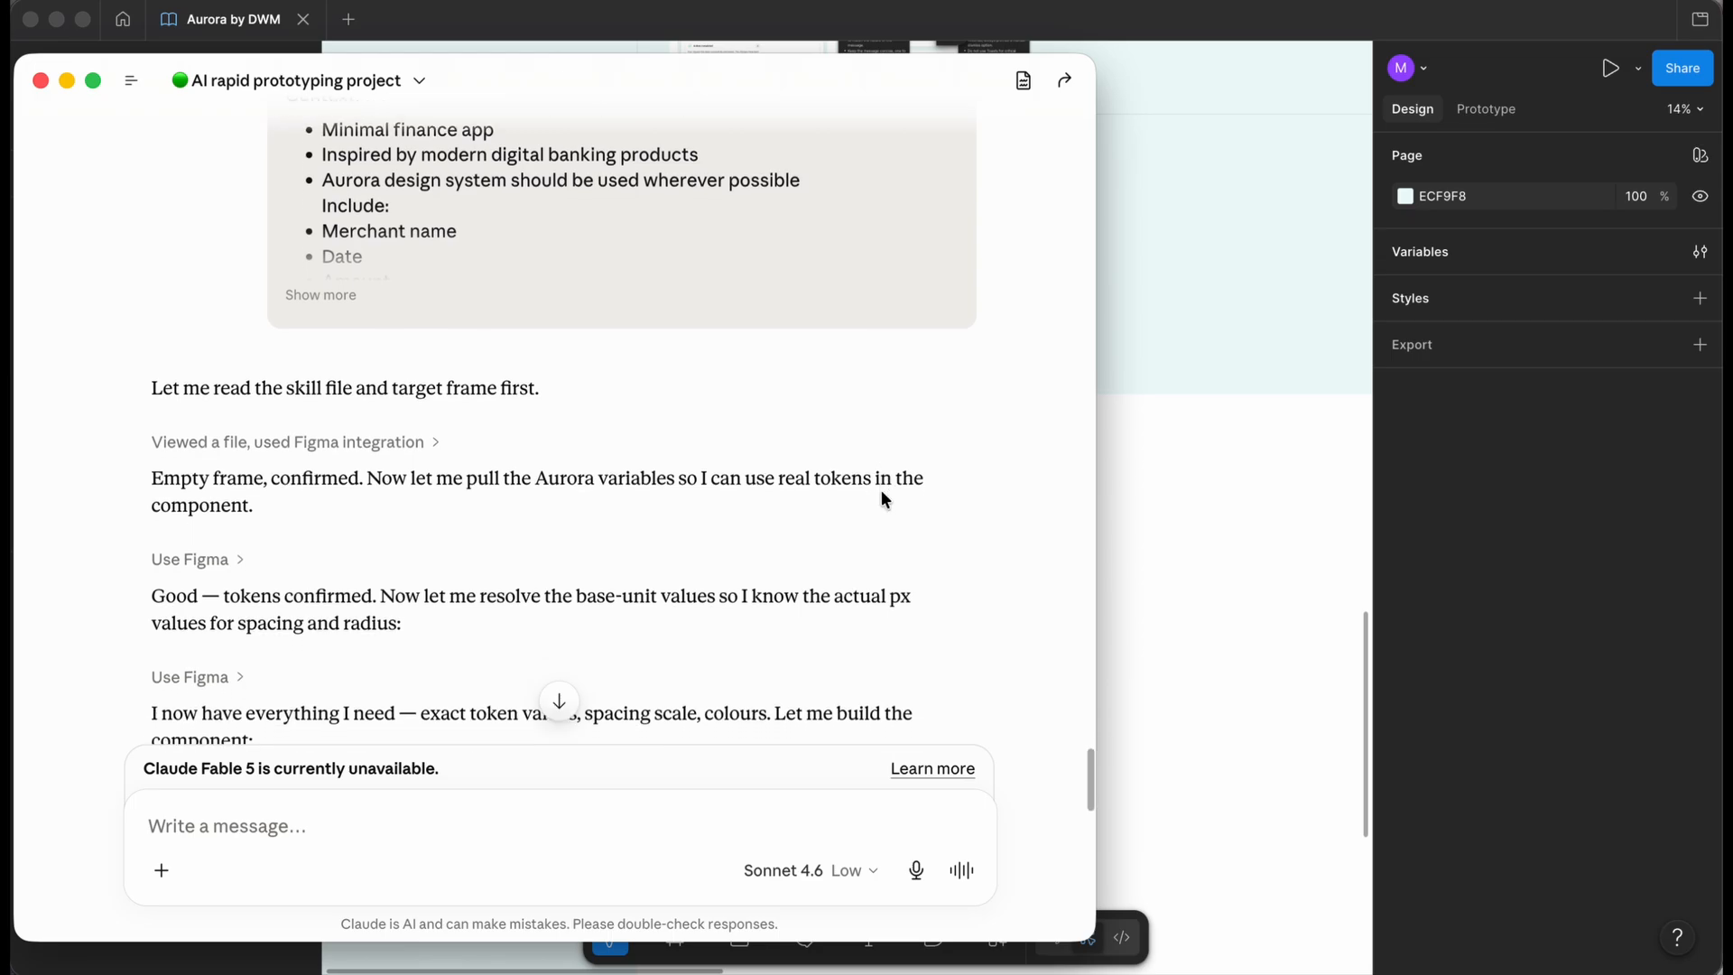
{"action": "scroll", "coordinate": [660, 414], "scroll_direction": "down", "scroll_amount": 2}
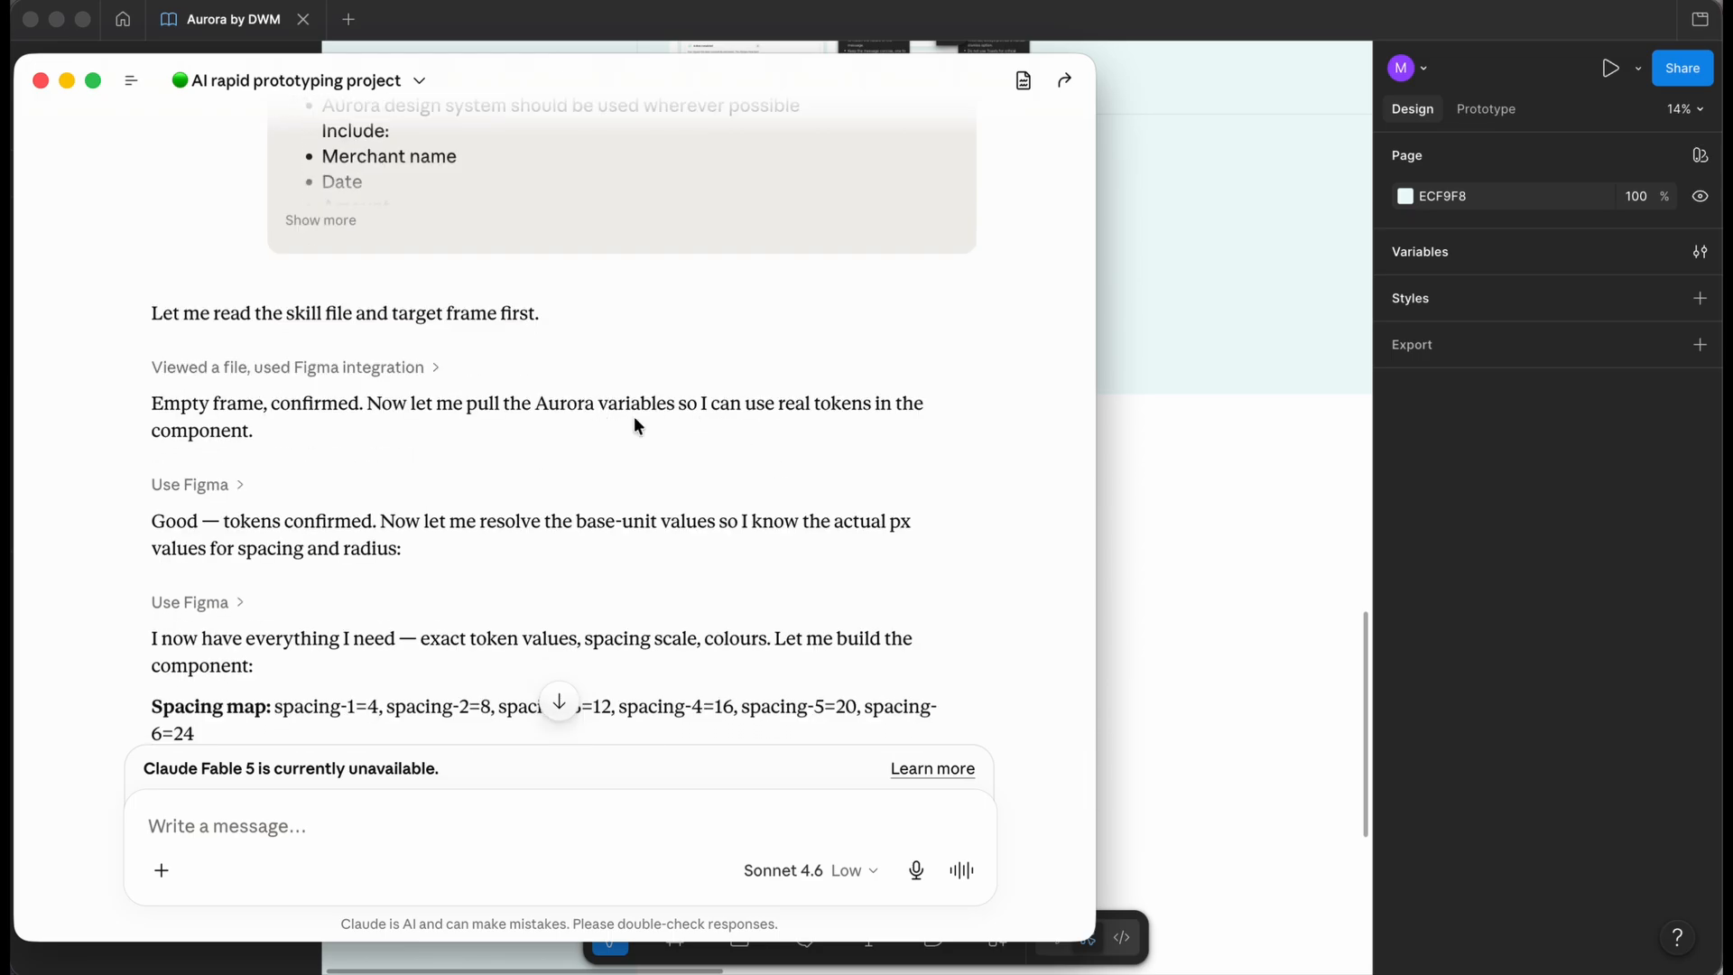
{"action": "scroll", "coordinate": [692, 424], "scroll_direction": "down", "scroll_amount": 3}
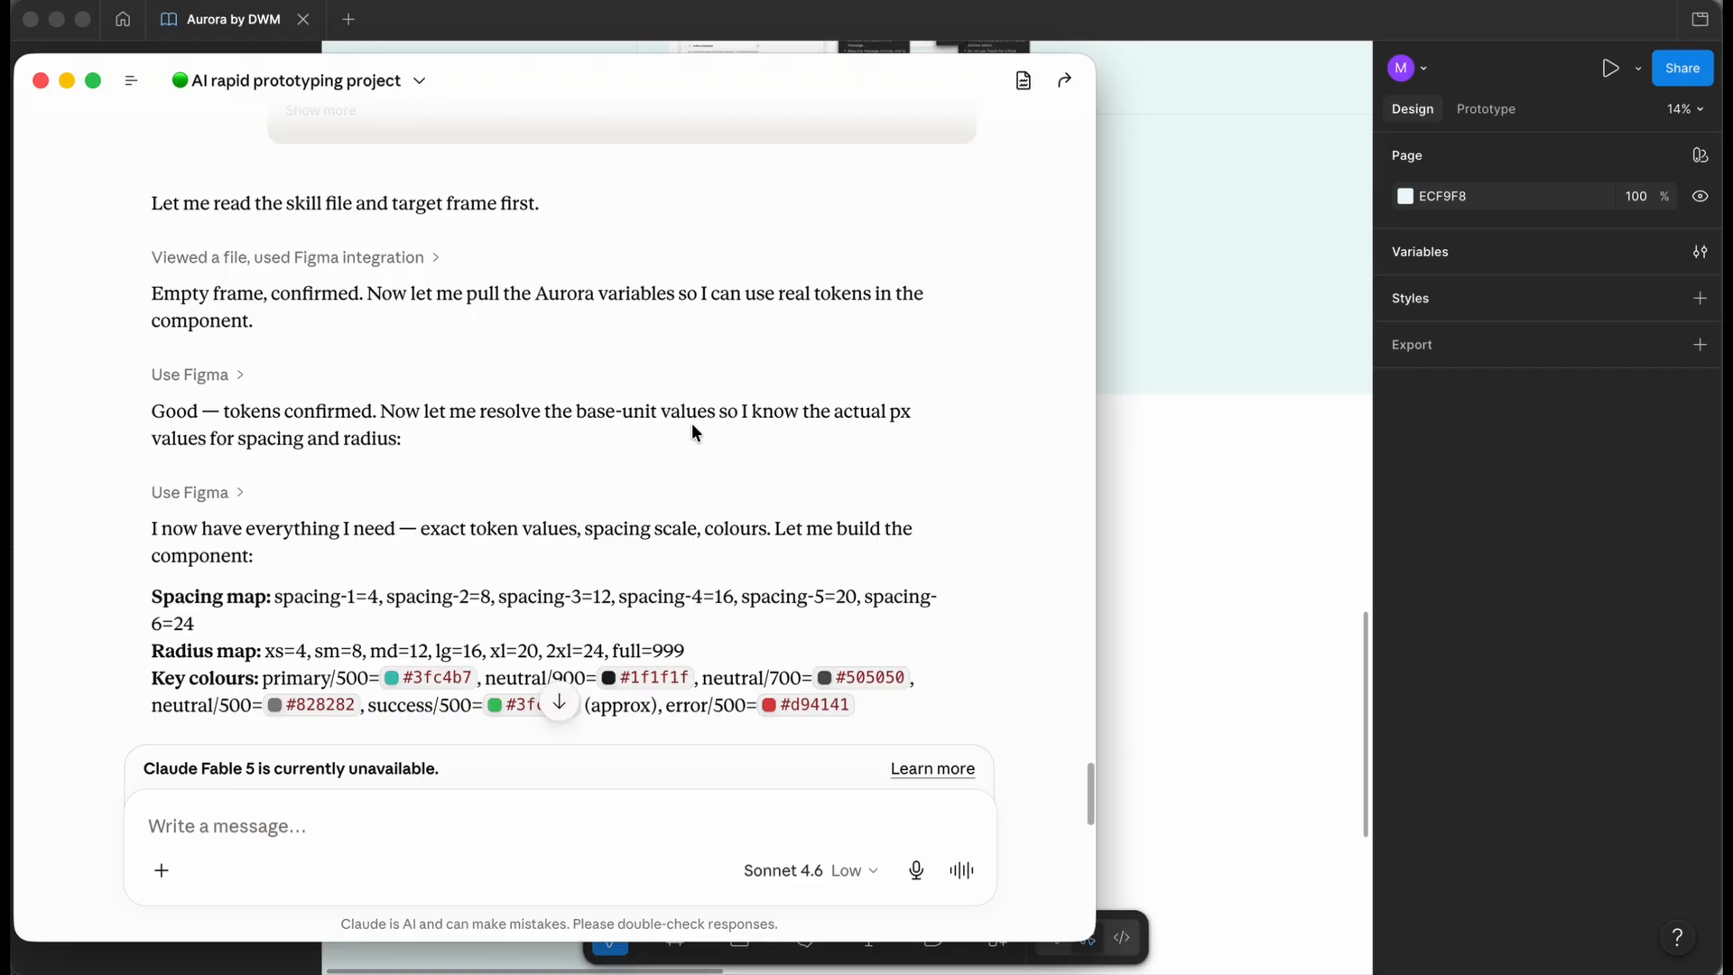
{"action": "scroll", "coordinate": [691, 422], "scroll_direction": "down", "scroll_amount": 1}
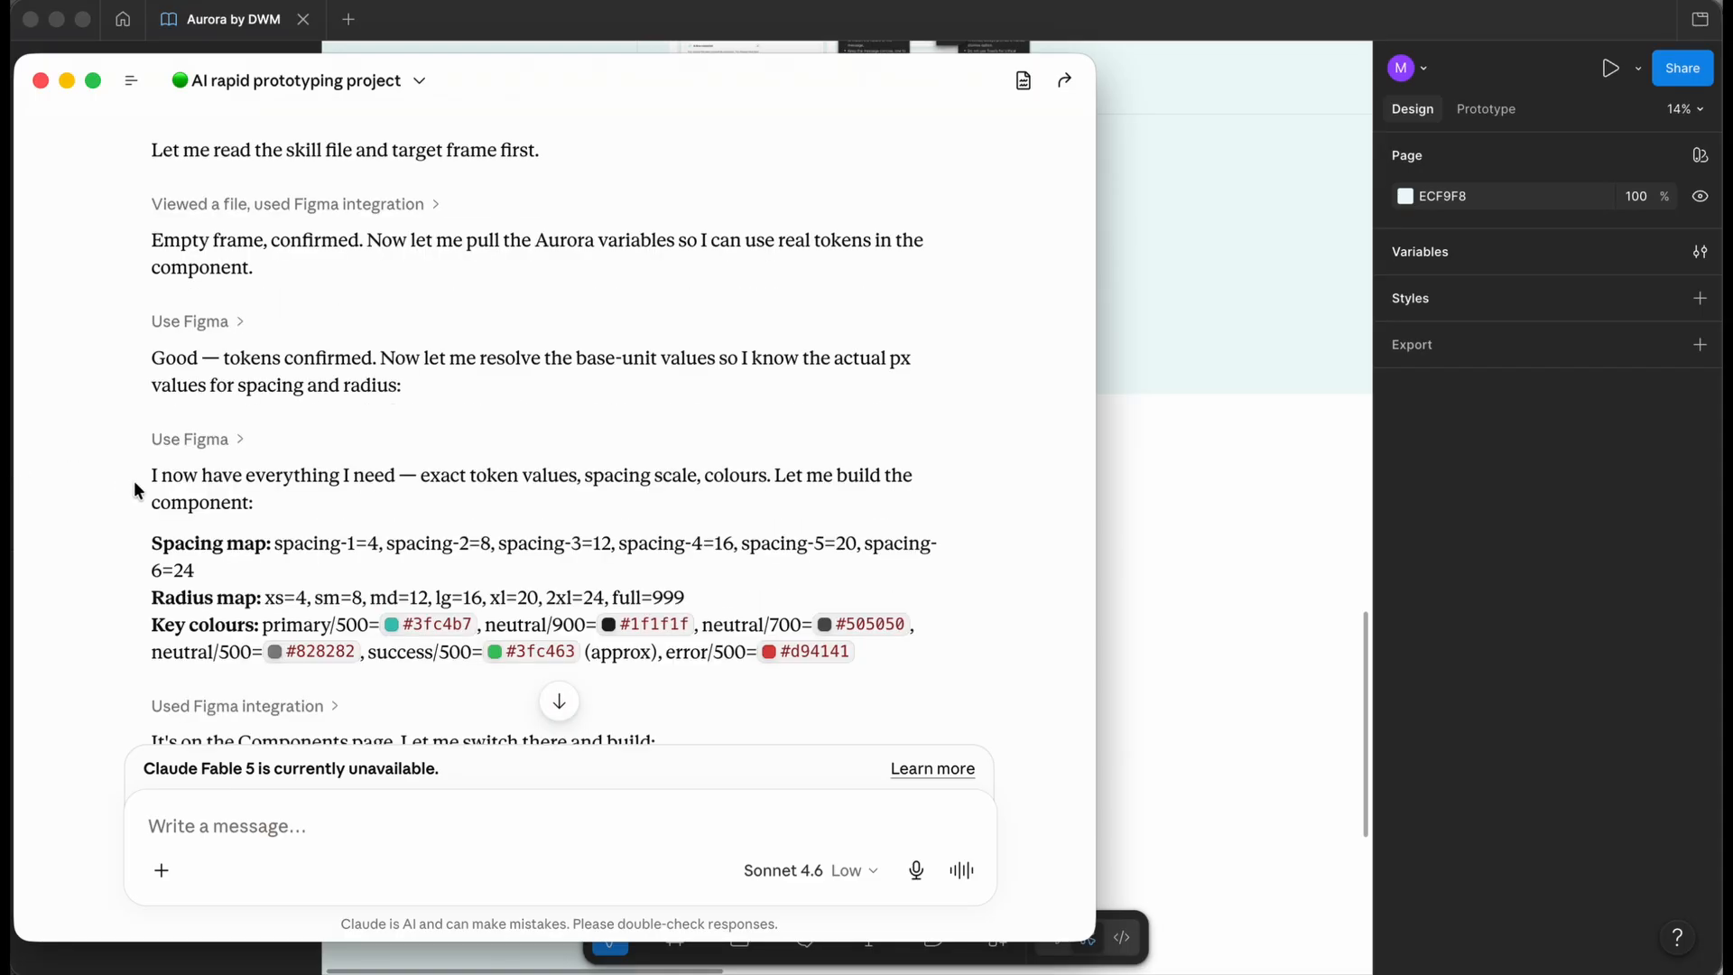
{"action": "scroll", "coordinate": [134, 480], "scroll_direction": "down", "scroll_amount": 1}
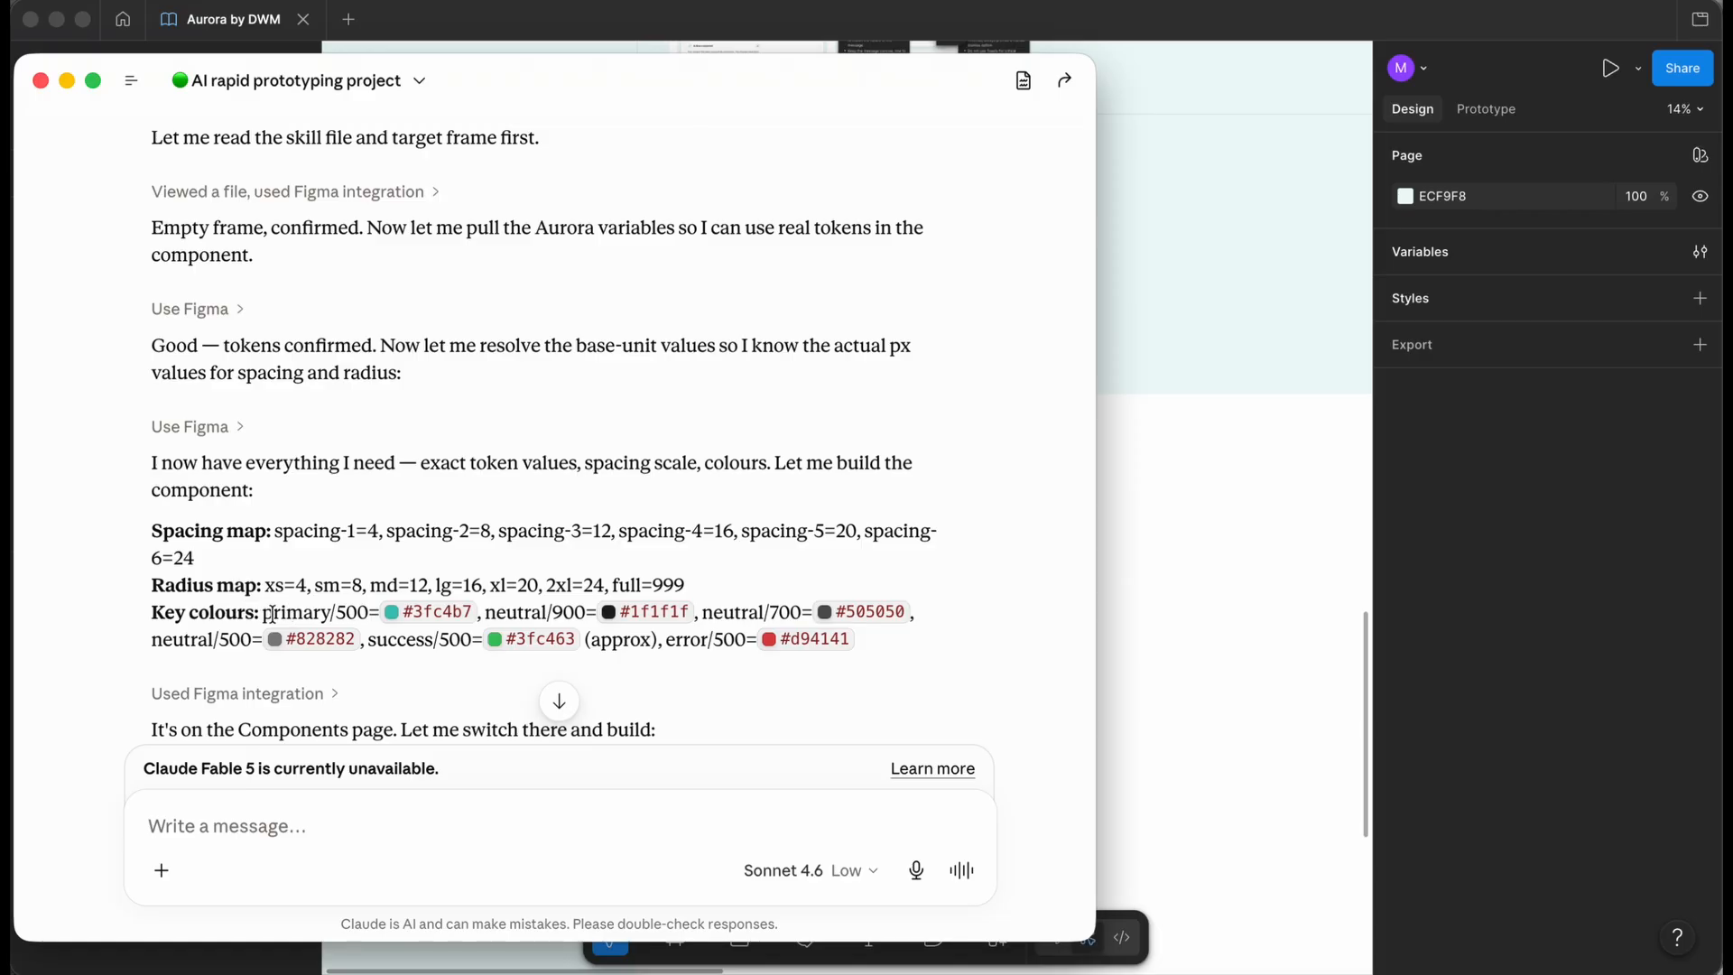
{"action": "scroll", "coordinate": [582, 637], "scroll_direction": "down", "scroll_amount": 5}
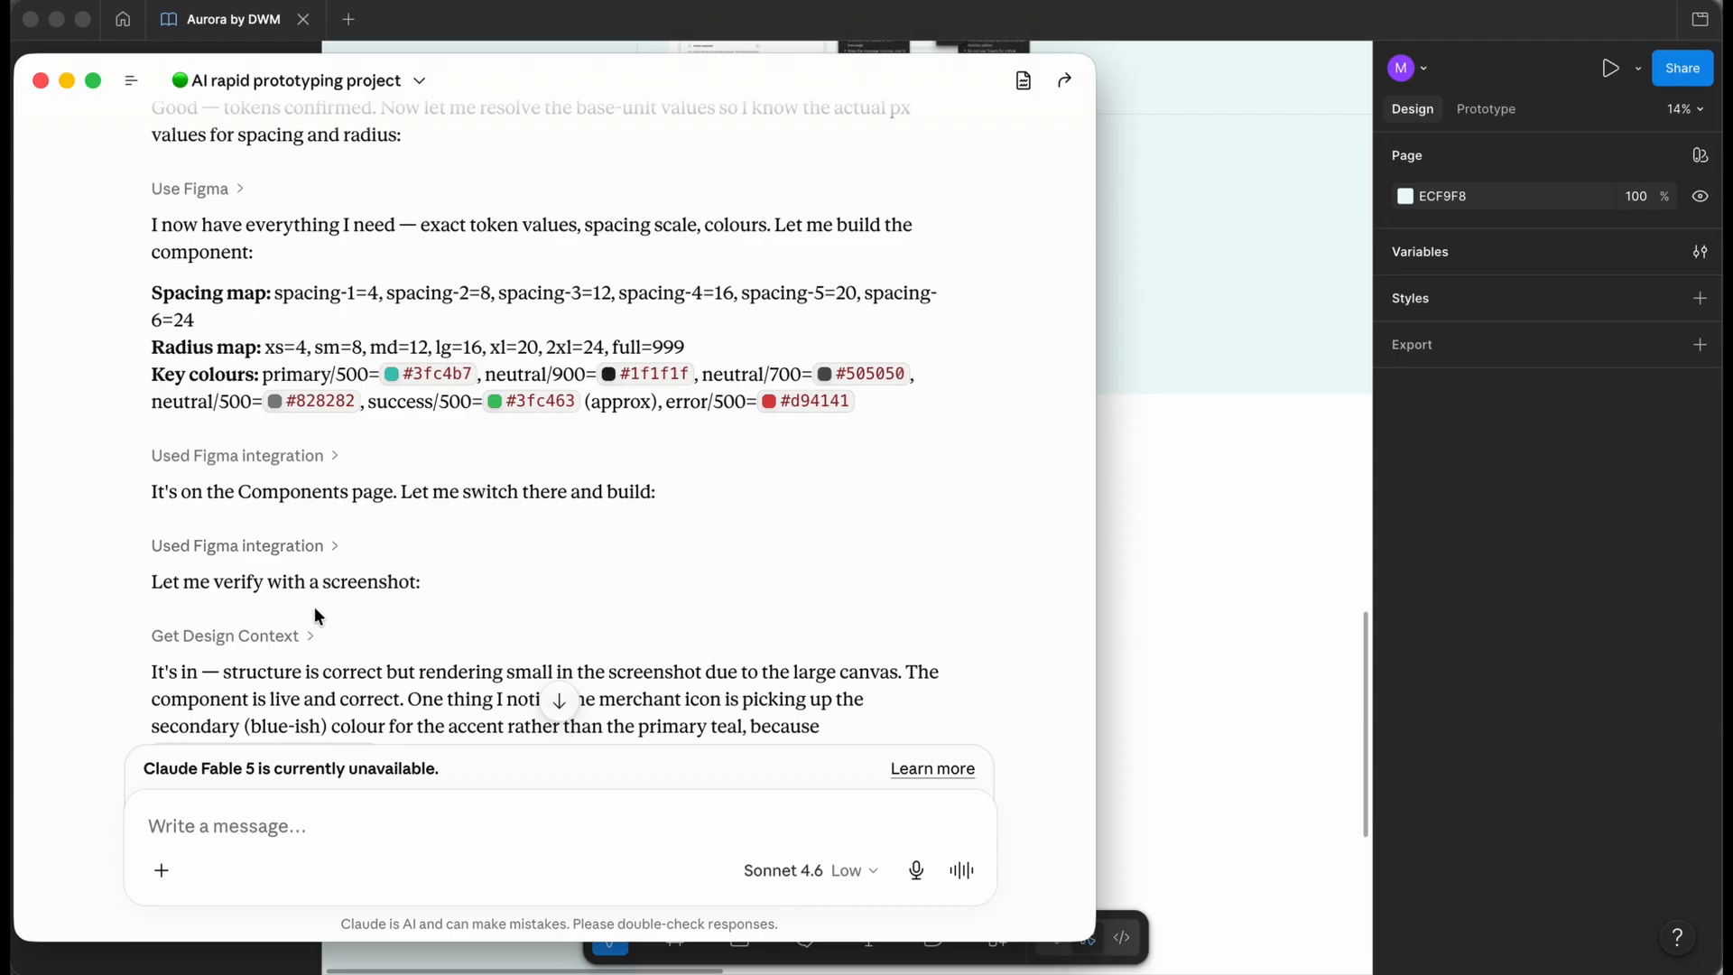
{"action": "scroll", "coordinate": [562, 594], "scroll_direction": "down", "scroll_amount": 3}
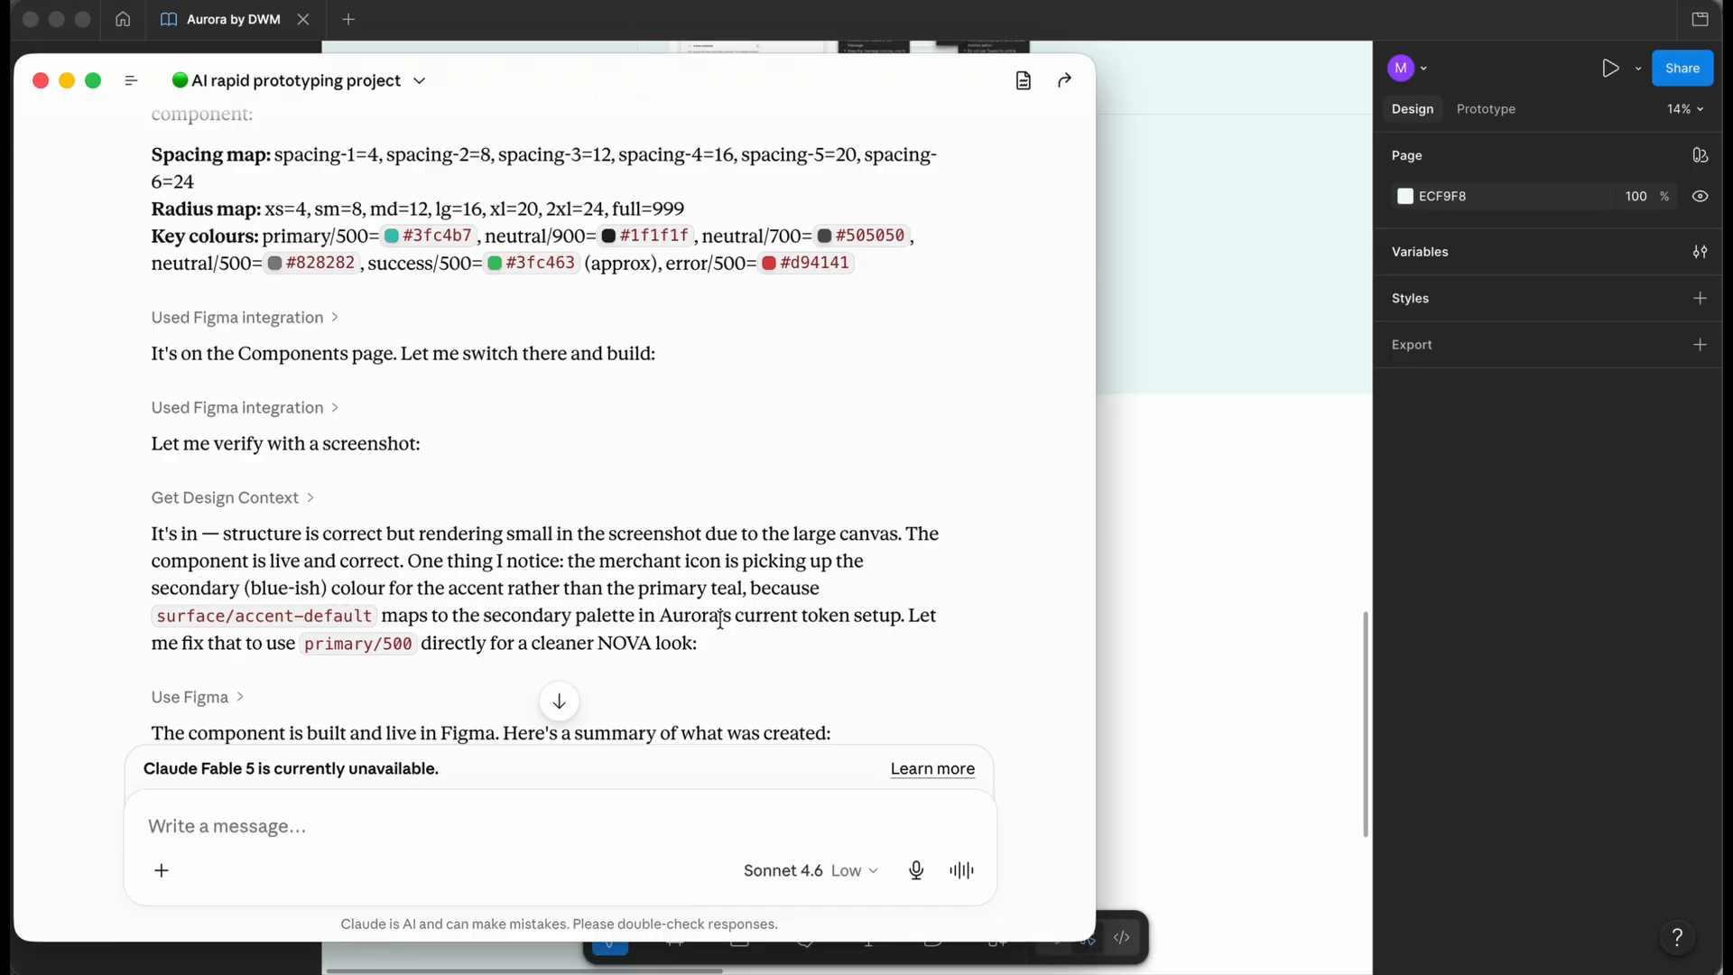
{"action": "scroll", "coordinate": [553, 608], "scroll_direction": "down", "scroll_amount": 3}
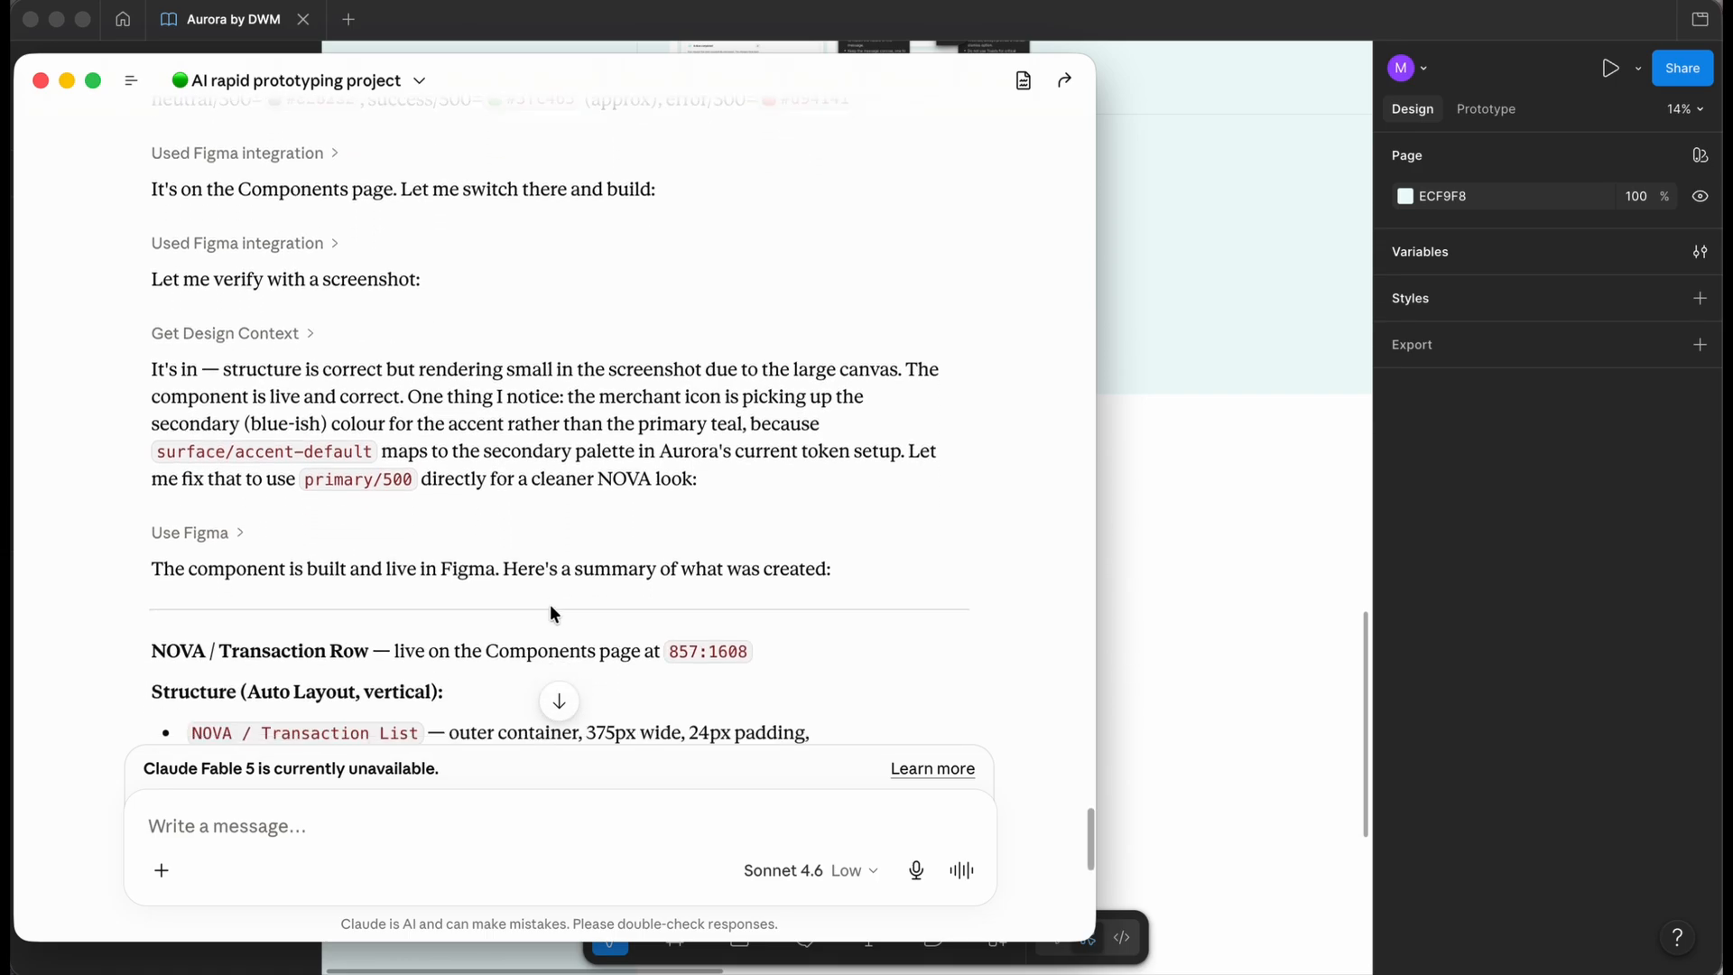
{"action": "scroll", "coordinate": [457, 587], "scroll_direction": "down", "scroll_amount": 2}
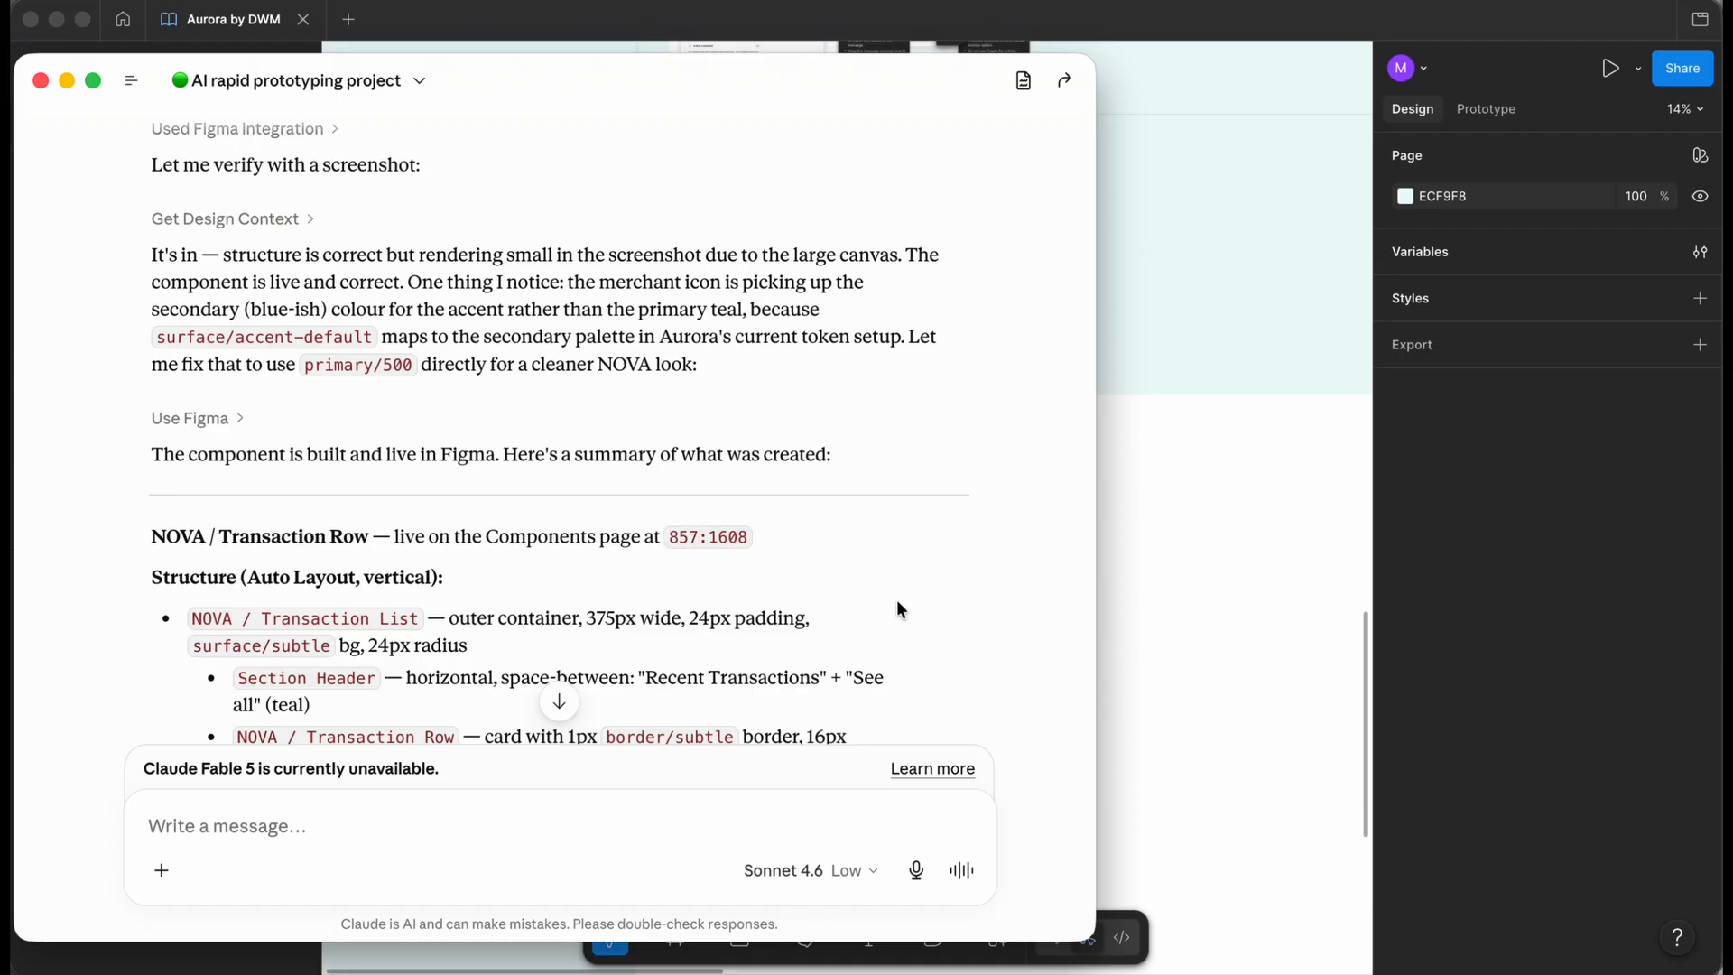
{"action": "scroll", "coordinate": [579, 433], "scroll_direction": "down", "scroll_amount": 3}
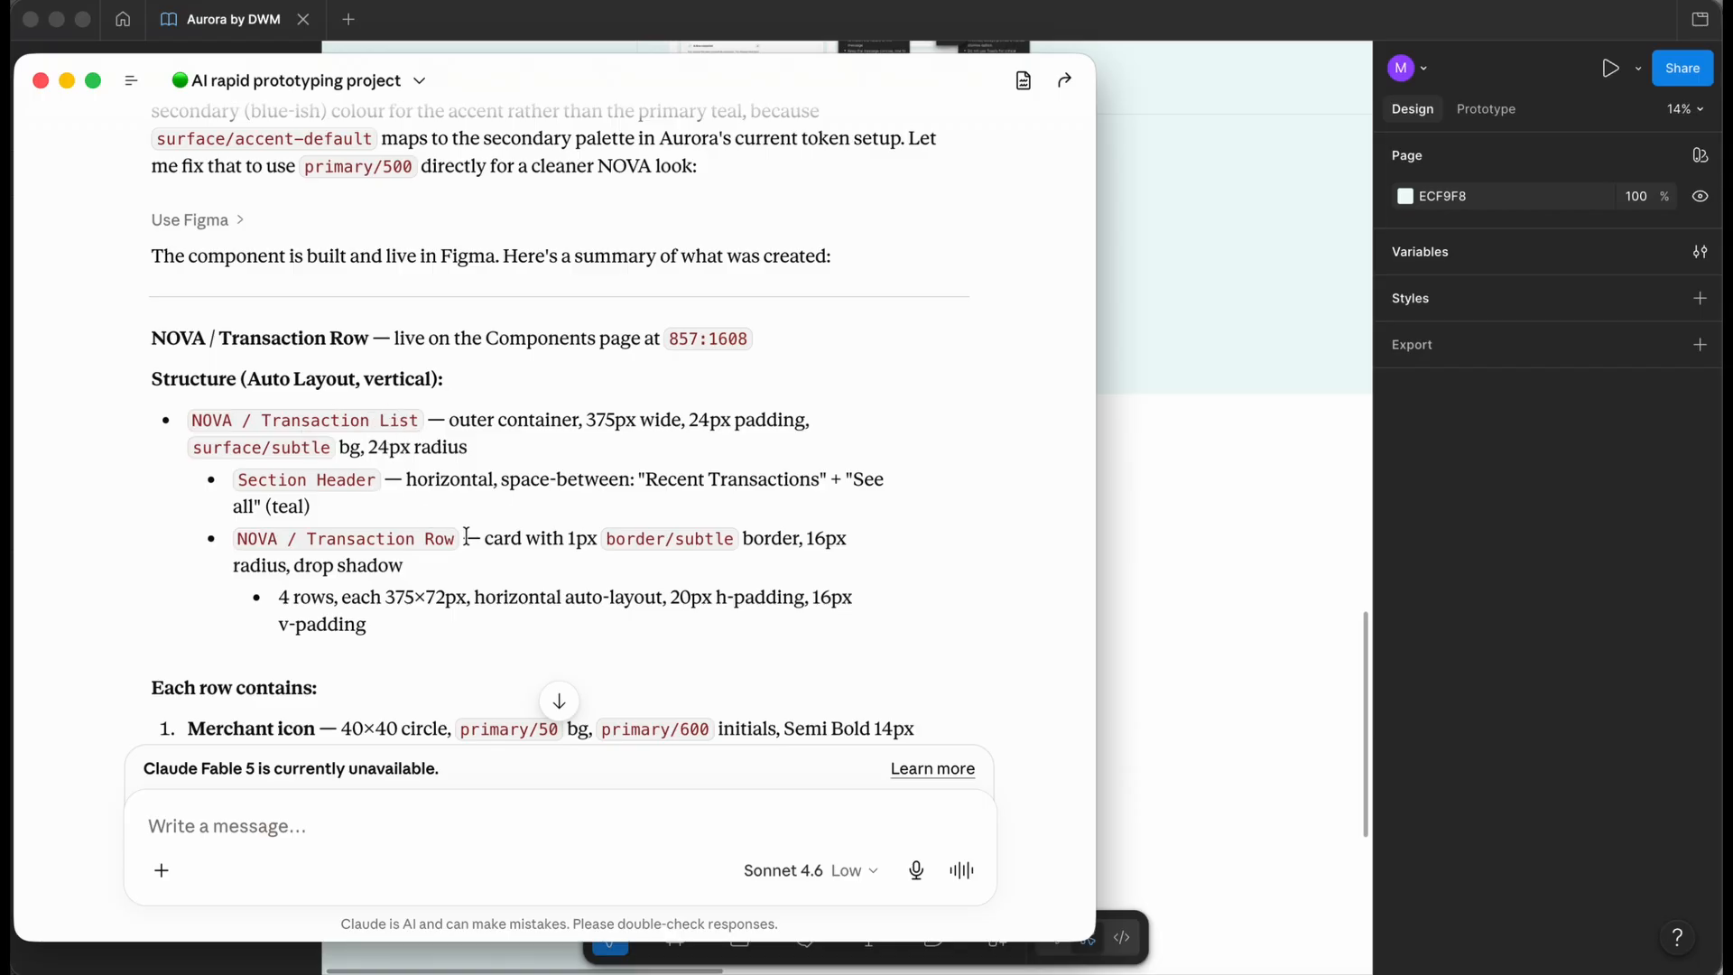
{"action": "scroll", "coordinate": [466, 536], "scroll_direction": "down", "scroll_amount": 3}
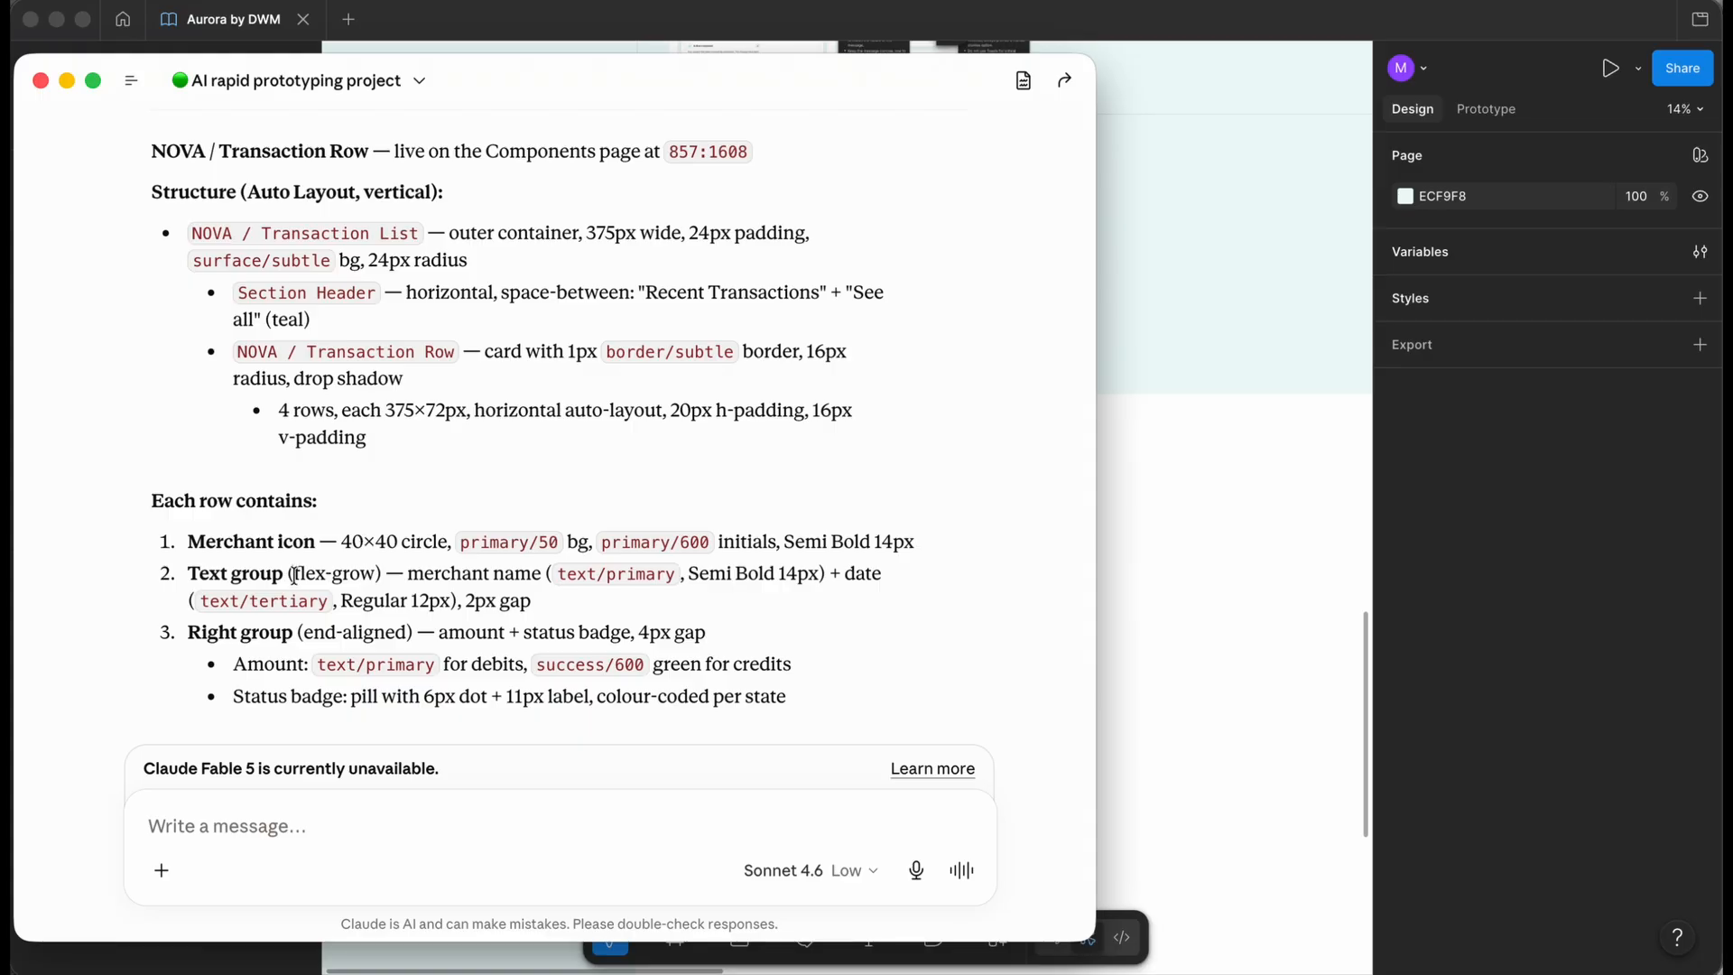
{"action": "scroll", "coordinate": [388, 572], "scroll_direction": "down", "scroll_amount": 1}
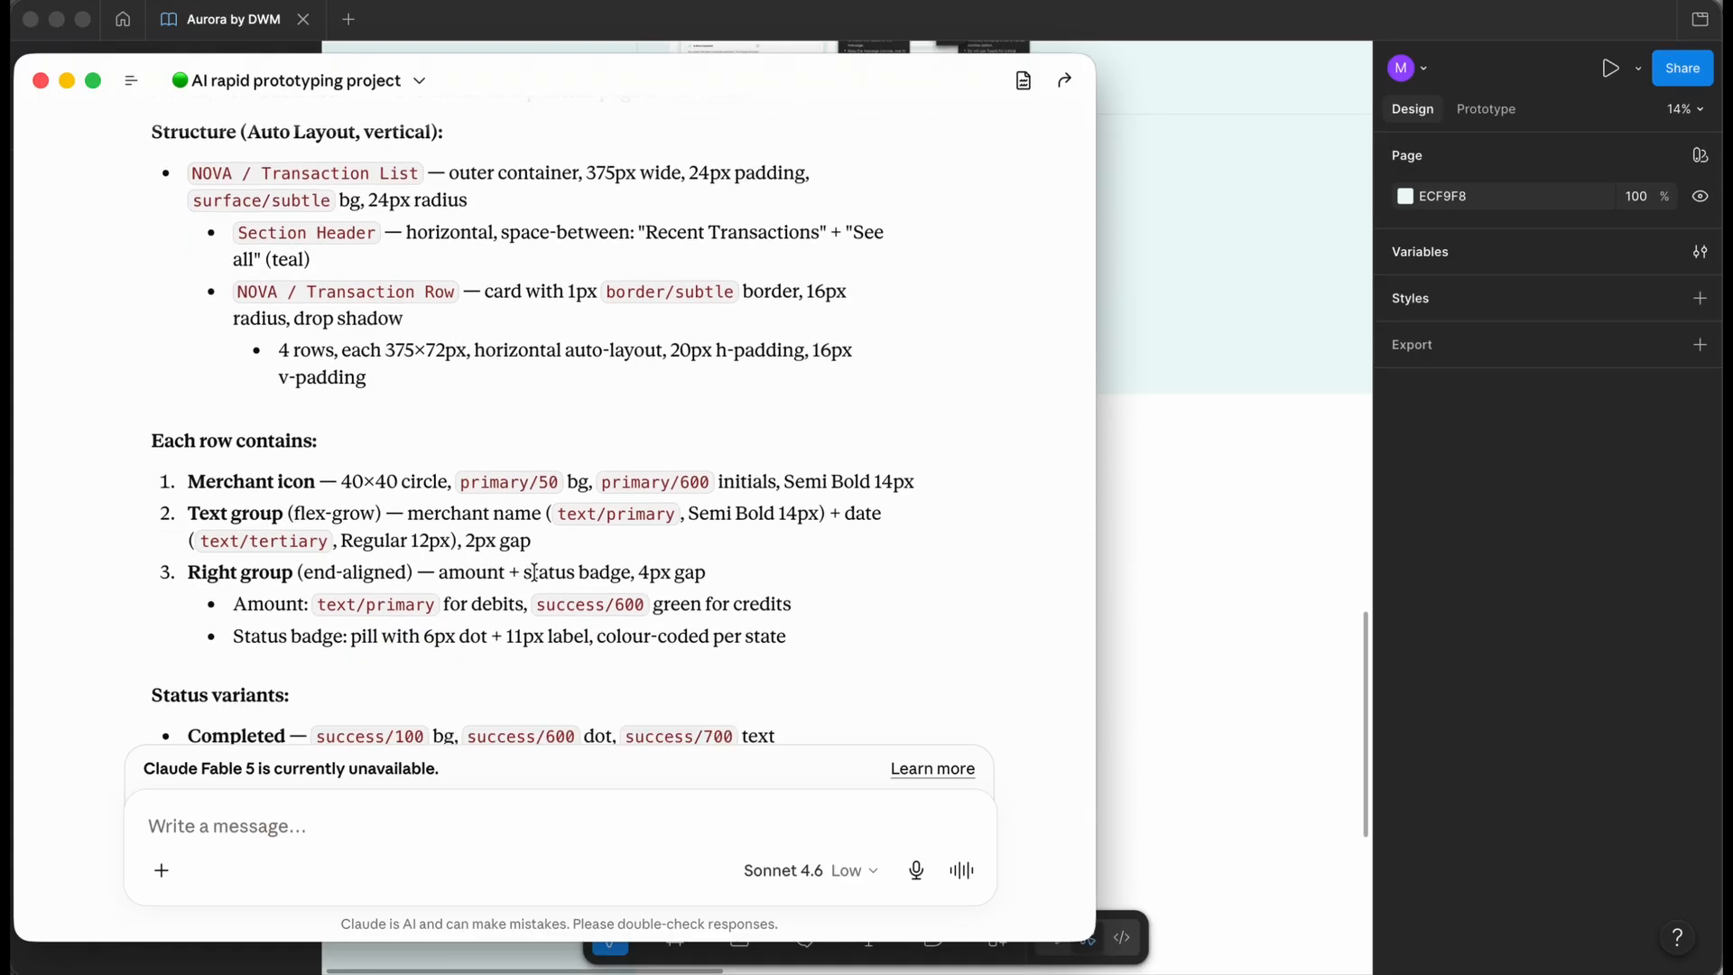
{"action": "scroll", "coordinate": [776, 592], "scroll_direction": "down", "scroll_amount": 3}
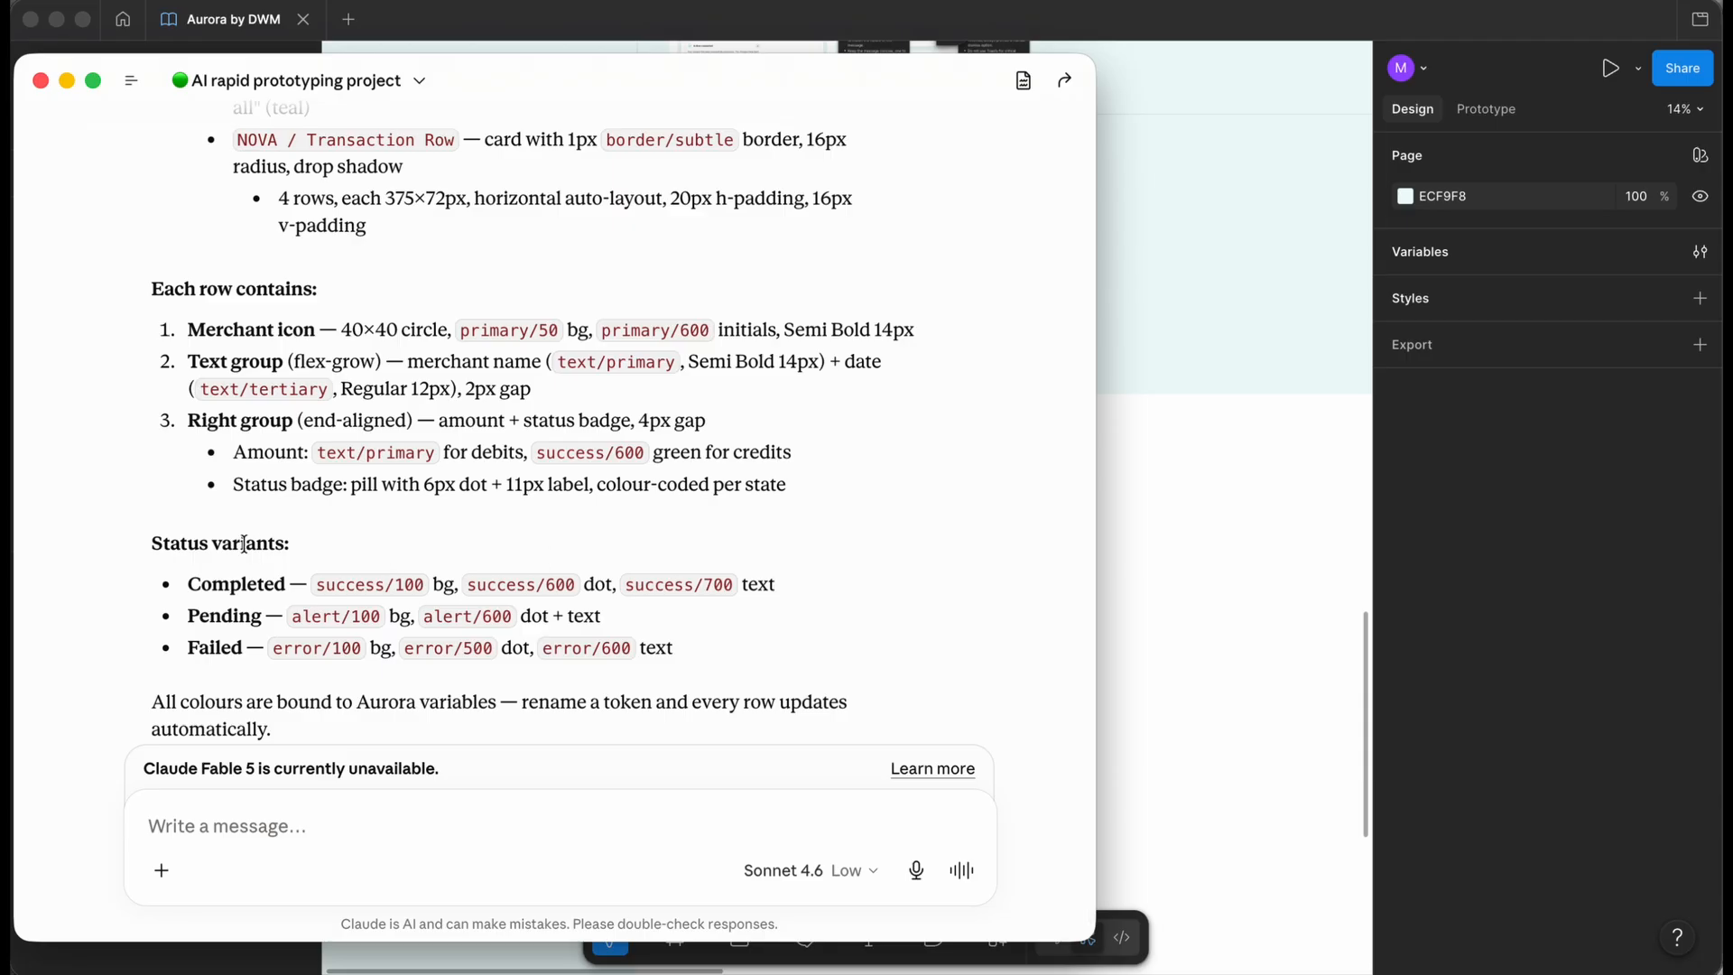
{"action": "scroll", "coordinate": [234, 539], "scroll_direction": "down", "scroll_amount": 1}
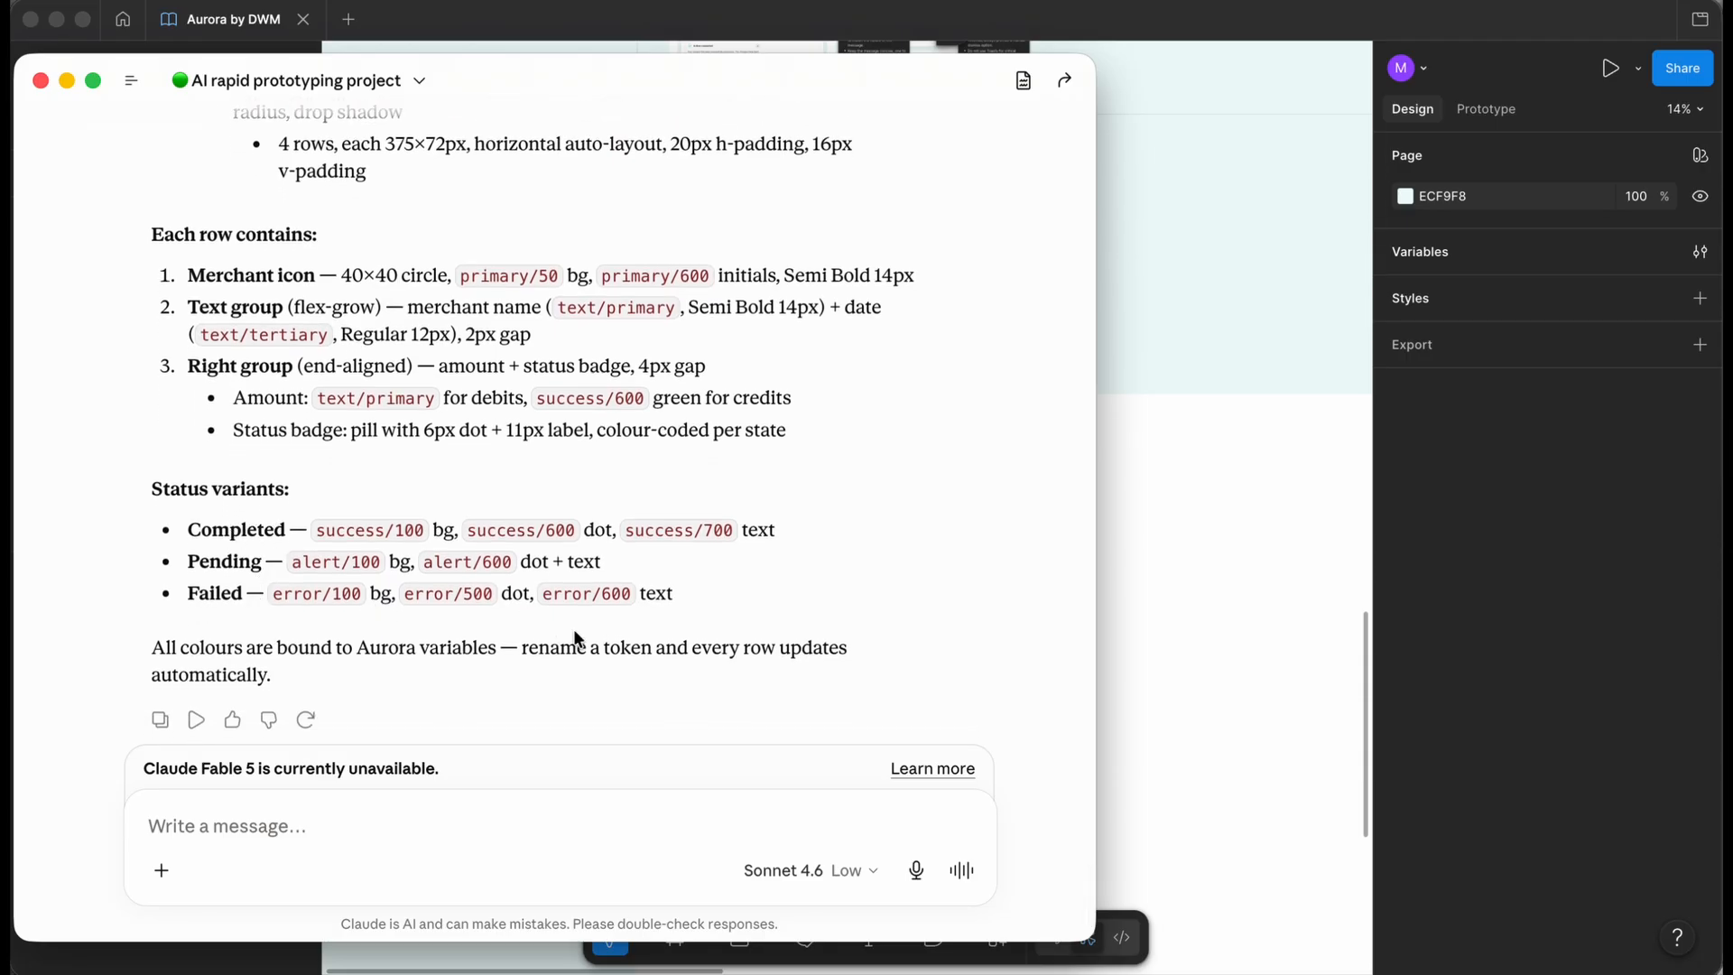
- Resize the test frame to 1353×978 around the generated list, then zoom in to inspect it
{"action": "left_click", "coordinate": [1476, 543]}
{"action": "scroll", "coordinate": [738, 528], "scroll_direction": "down", "scroll_amount": 2}
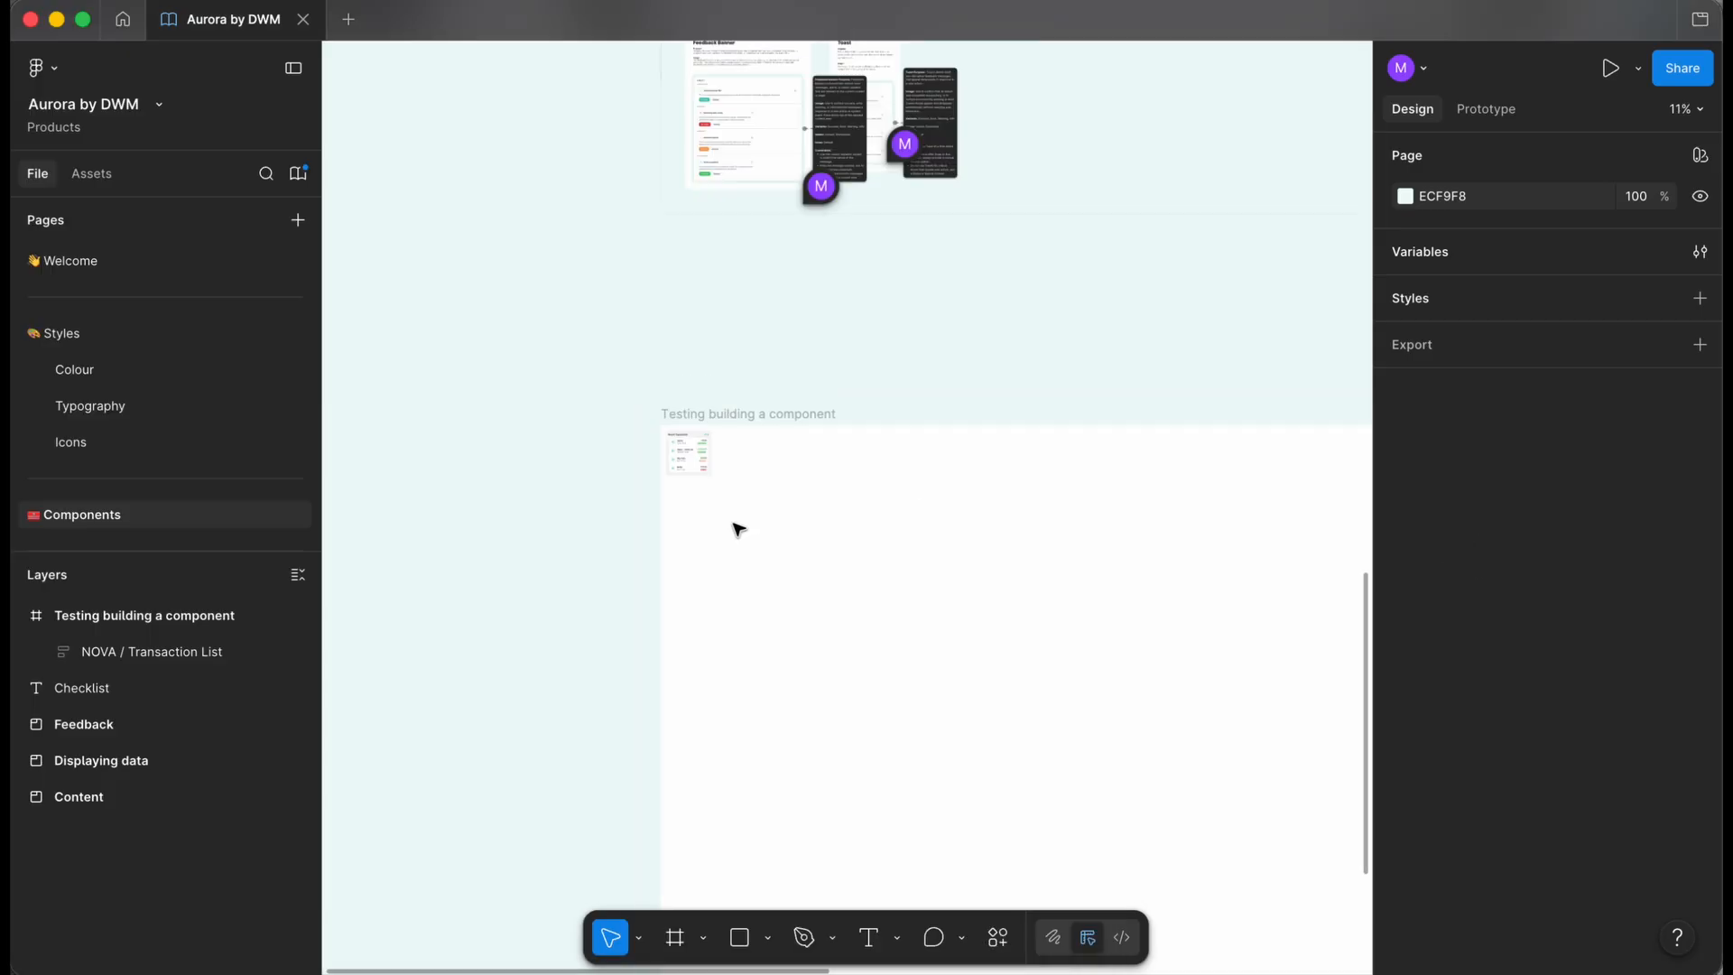
{"action": "scroll", "coordinate": [738, 529], "scroll_direction": "down", "scroll_amount": 5}
{"action": "left_click", "coordinate": [700, 398]}
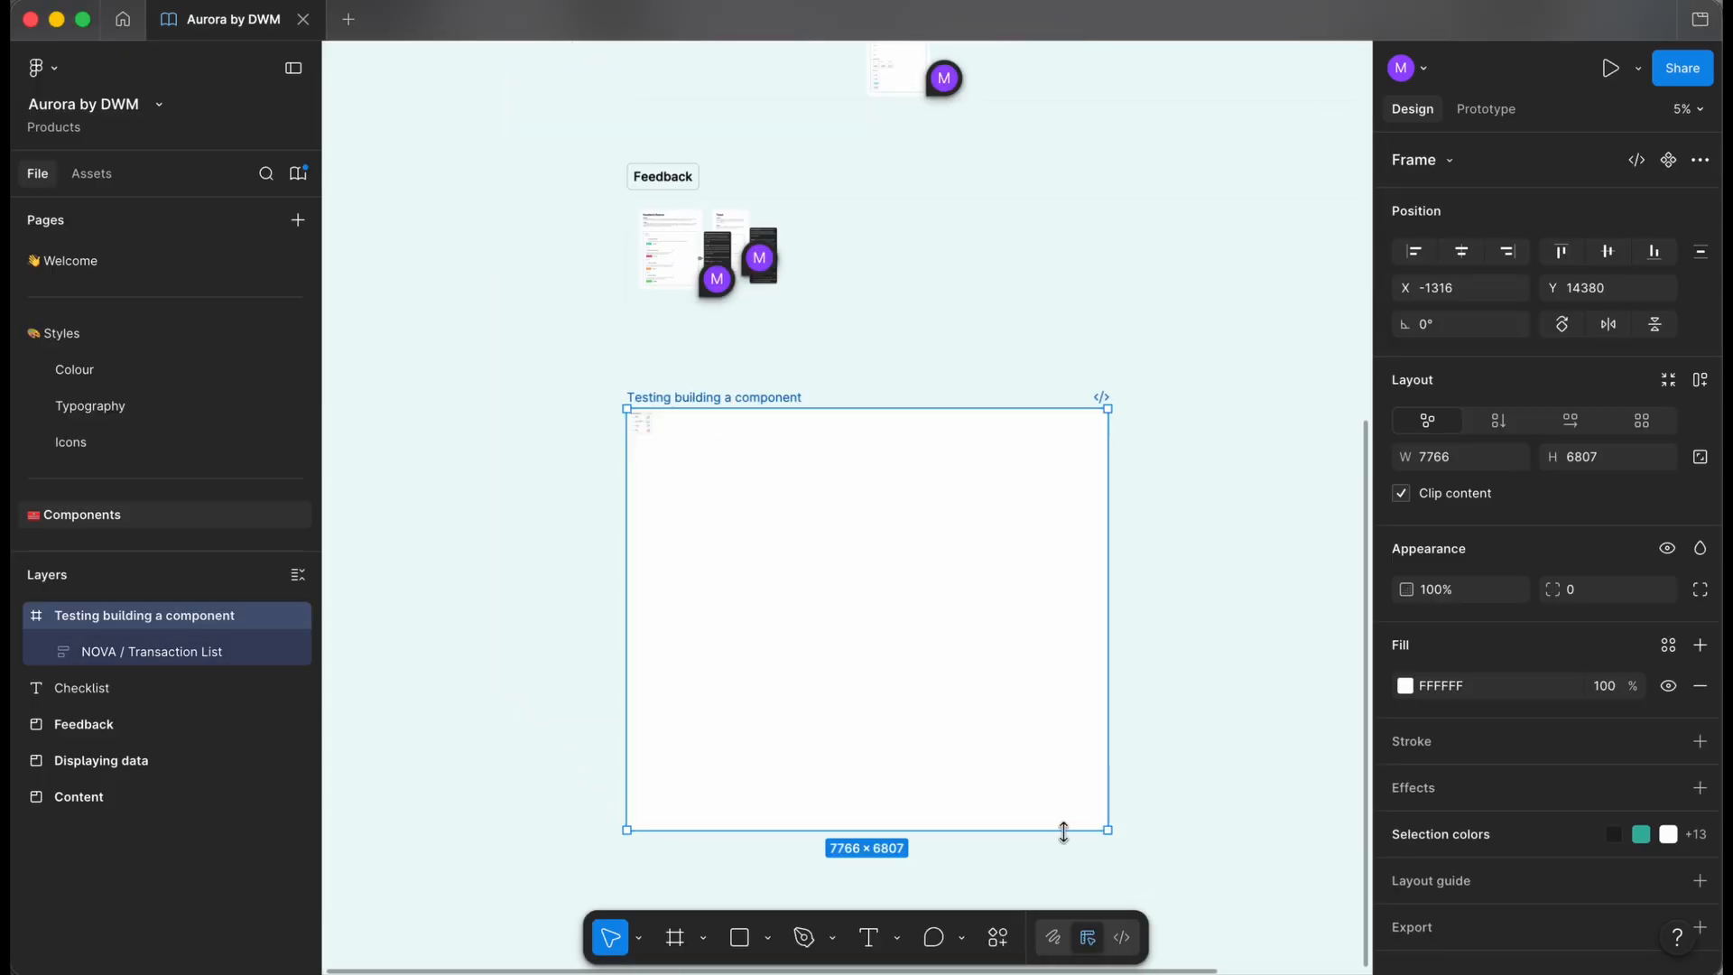
{"action": "left_click_drag", "start_coordinate": [1105, 829], "coordinate": [710, 469]}
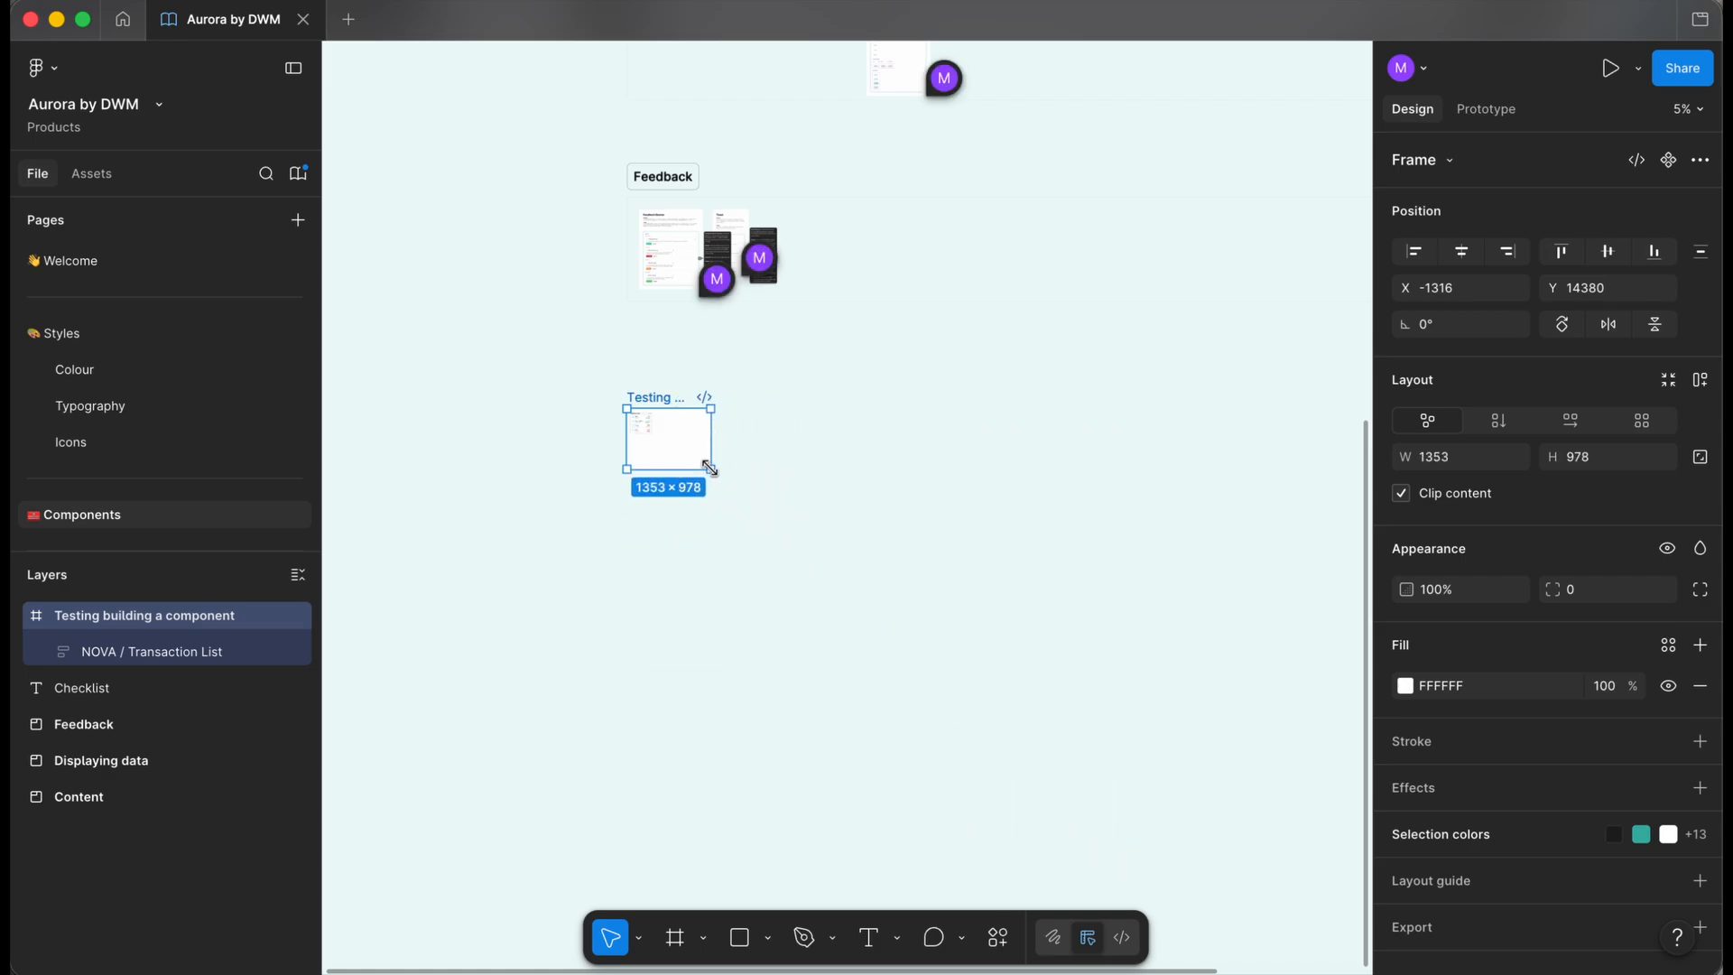
{"action": "scroll", "coordinate": [677, 445], "scroll_direction": "up", "scroll_amount": 10}
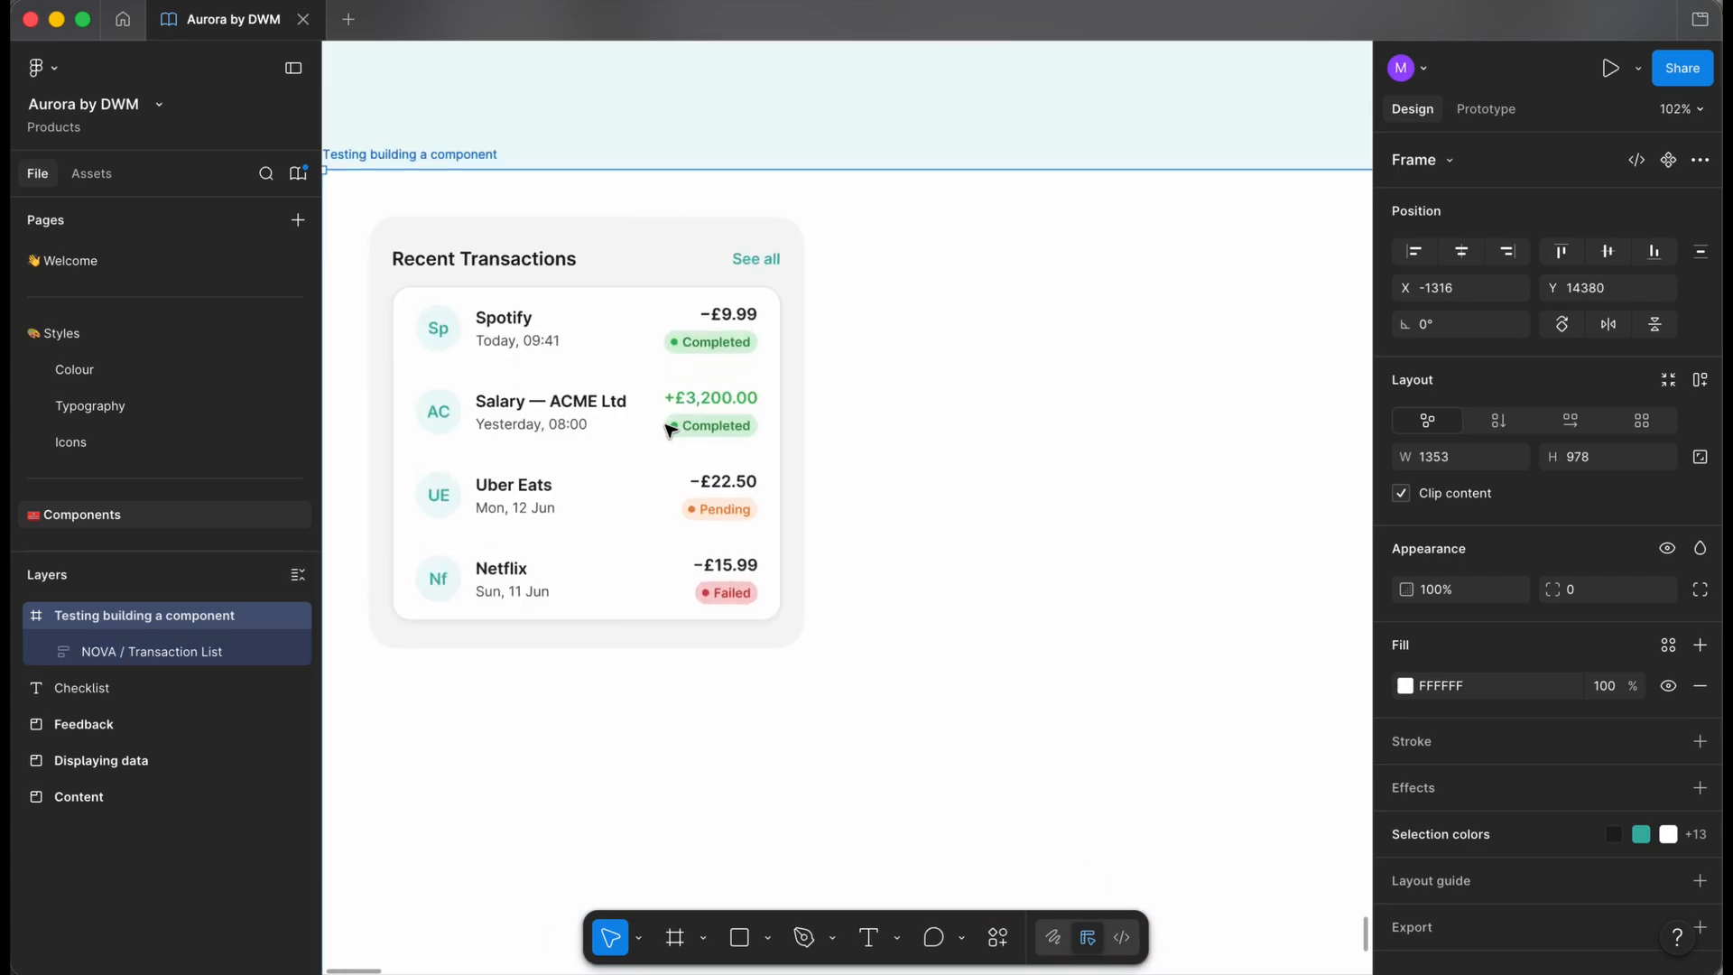
{"action": "scroll", "coordinate": [669, 430], "scroll_direction": "up", "scroll_amount": 4}
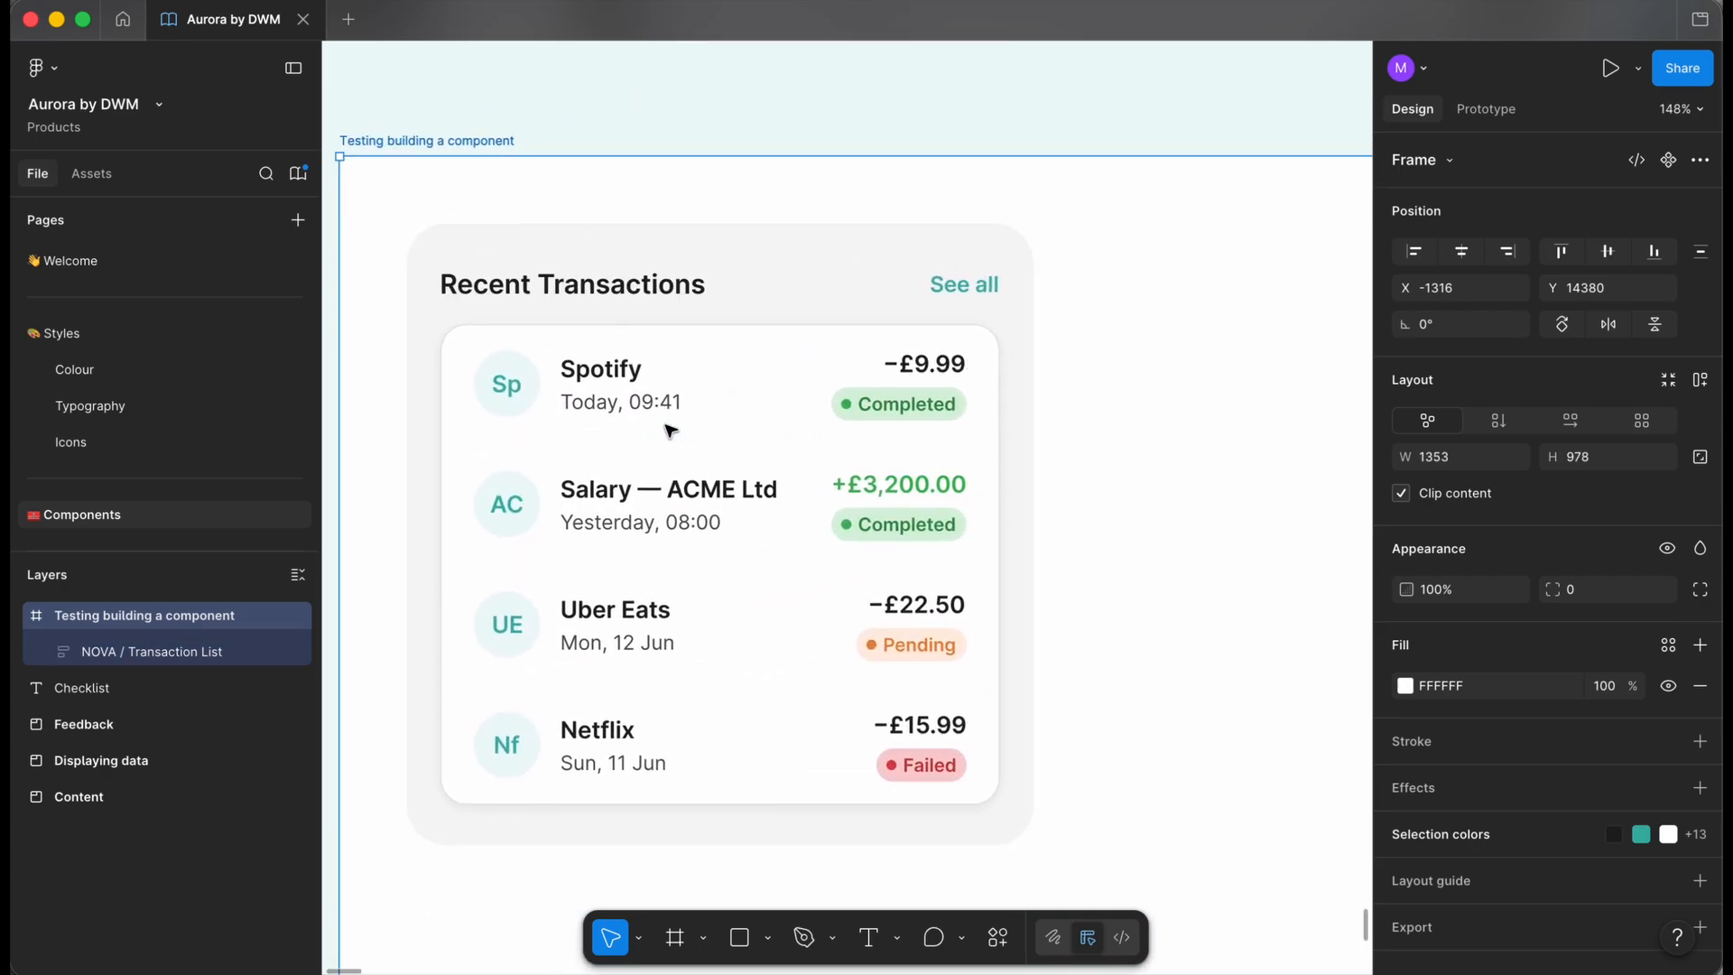
{"action": "scroll", "coordinate": [337, 294], "scroll_direction": "down", "scroll_amount": 2}
{"action": "scroll", "coordinate": [337, 294], "scroll_direction": "left", "scroll_amount": 3}
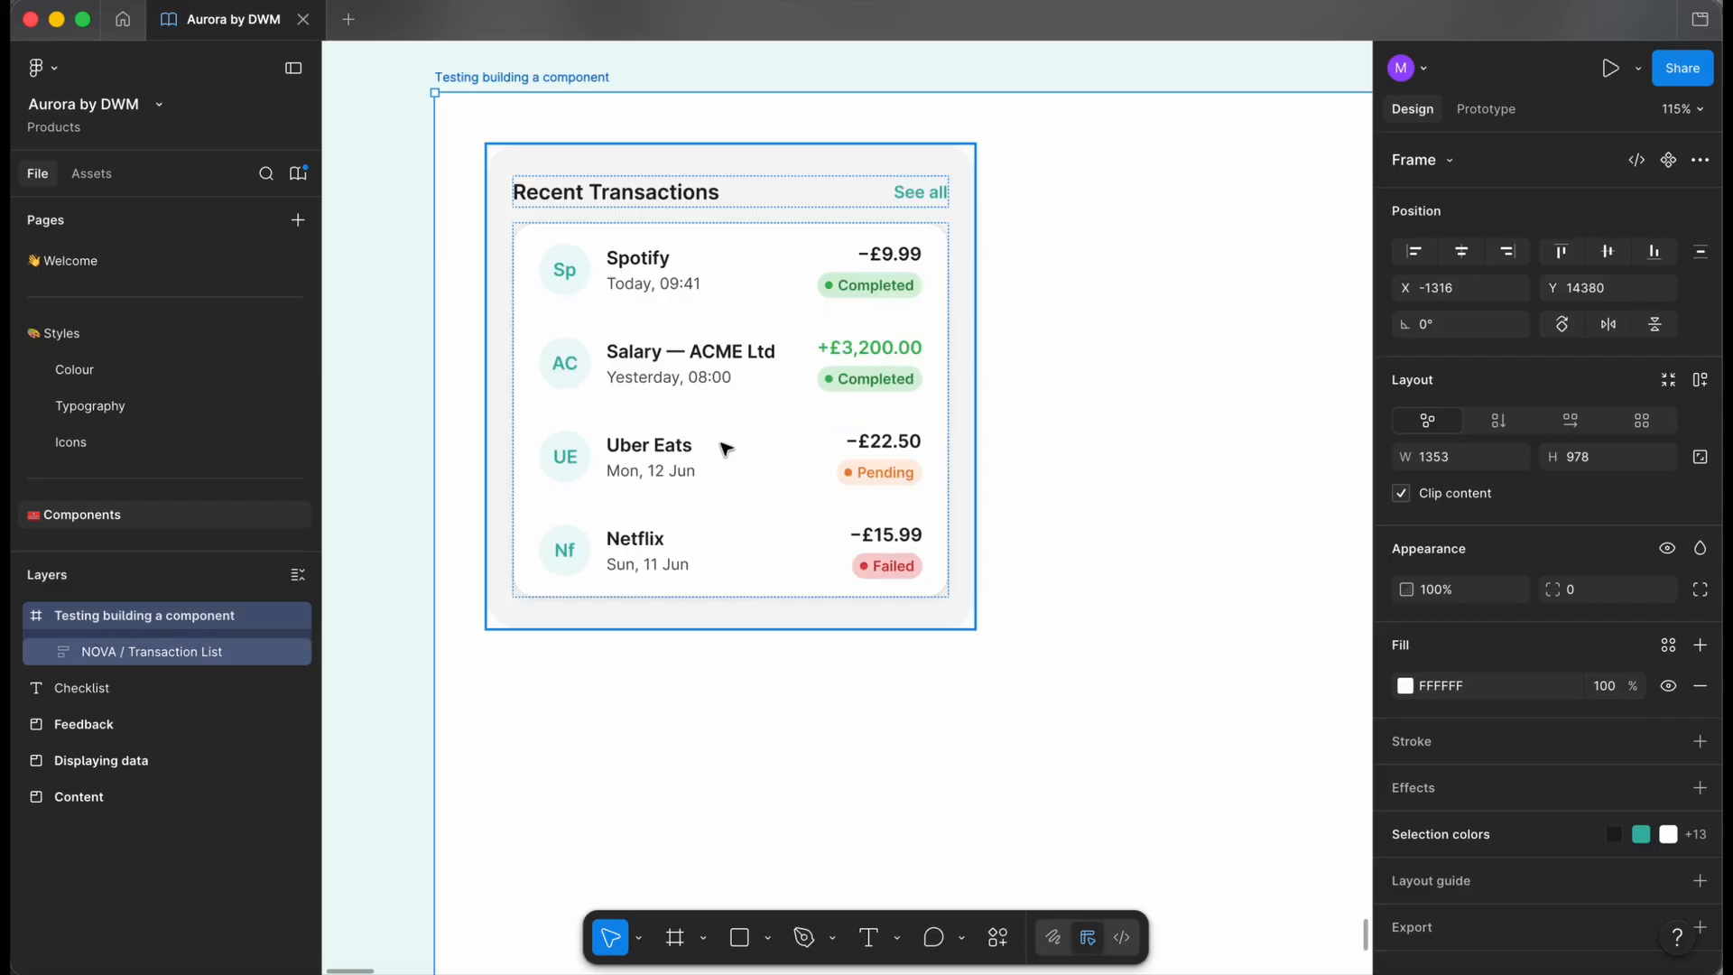
- Select the inner list of transaction rows inside the Recent Transactions card
{"action": "left_click", "coordinate": [701, 425]}
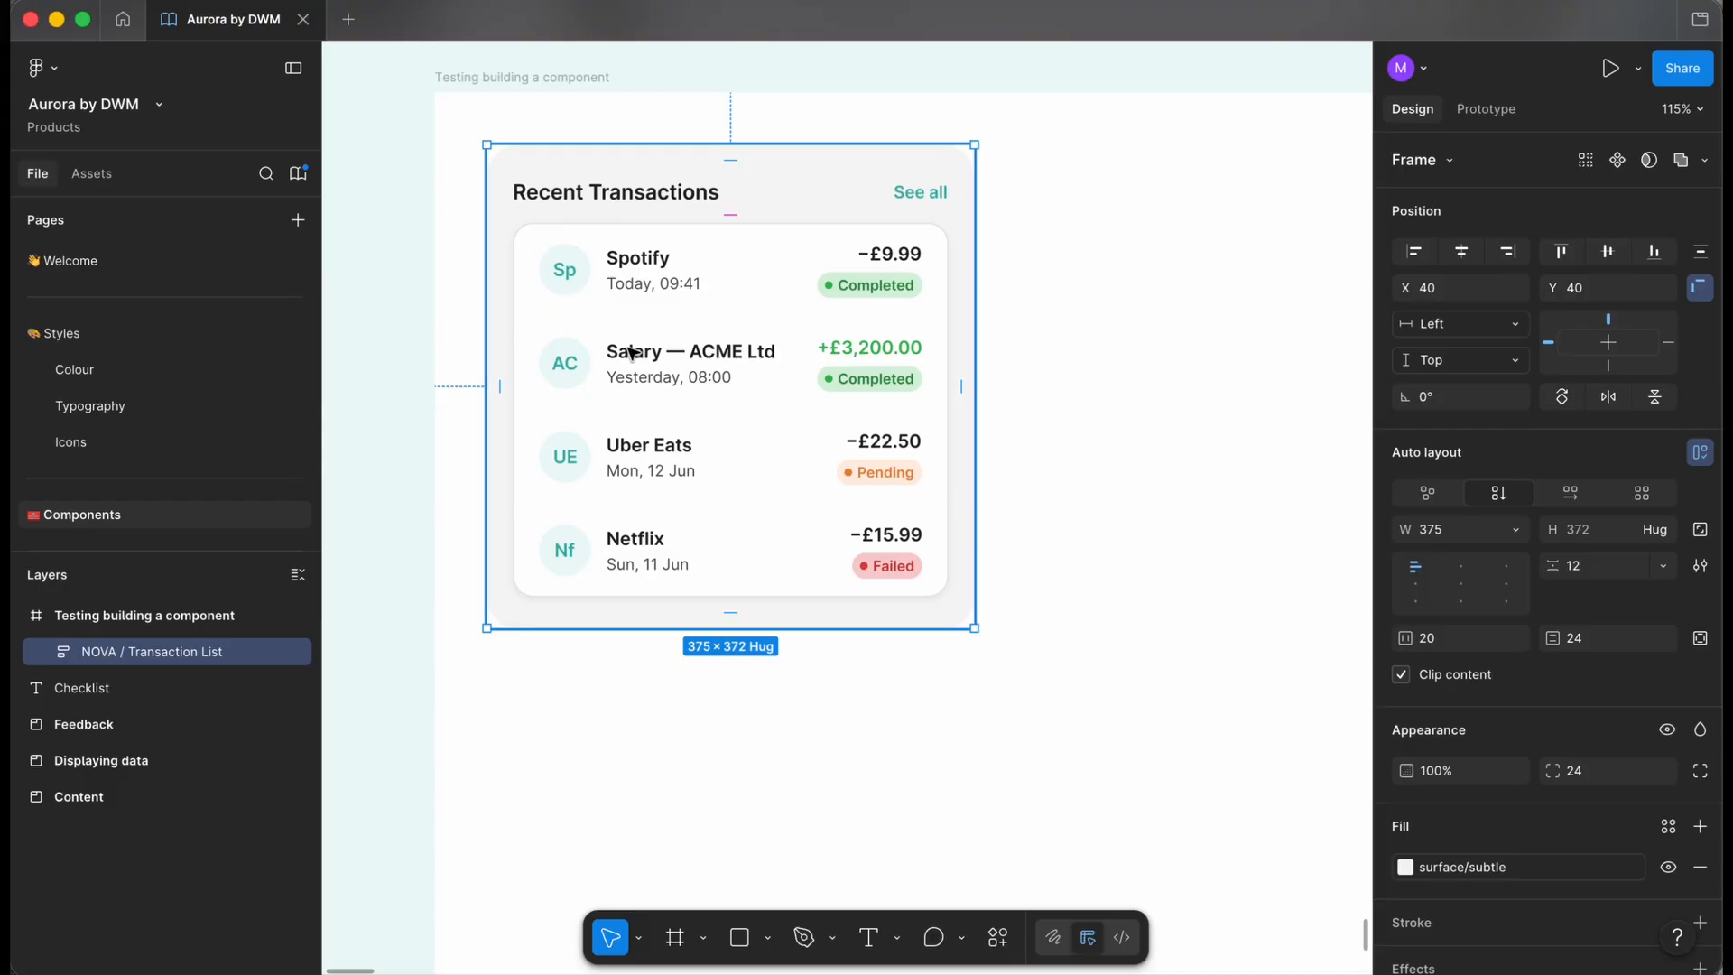
{"action": "scroll", "coordinate": [632, 354], "scroll_direction": "down", "scroll_amount": 3}
{"action": "left_click", "coordinate": [452, 418]}
{"action": "scroll", "coordinate": [468, 390], "scroll_direction": "up", "scroll_amount": 3}
{"action": "scroll", "coordinate": [470, 391], "scroll_direction": "up", "scroll_amount": 4}
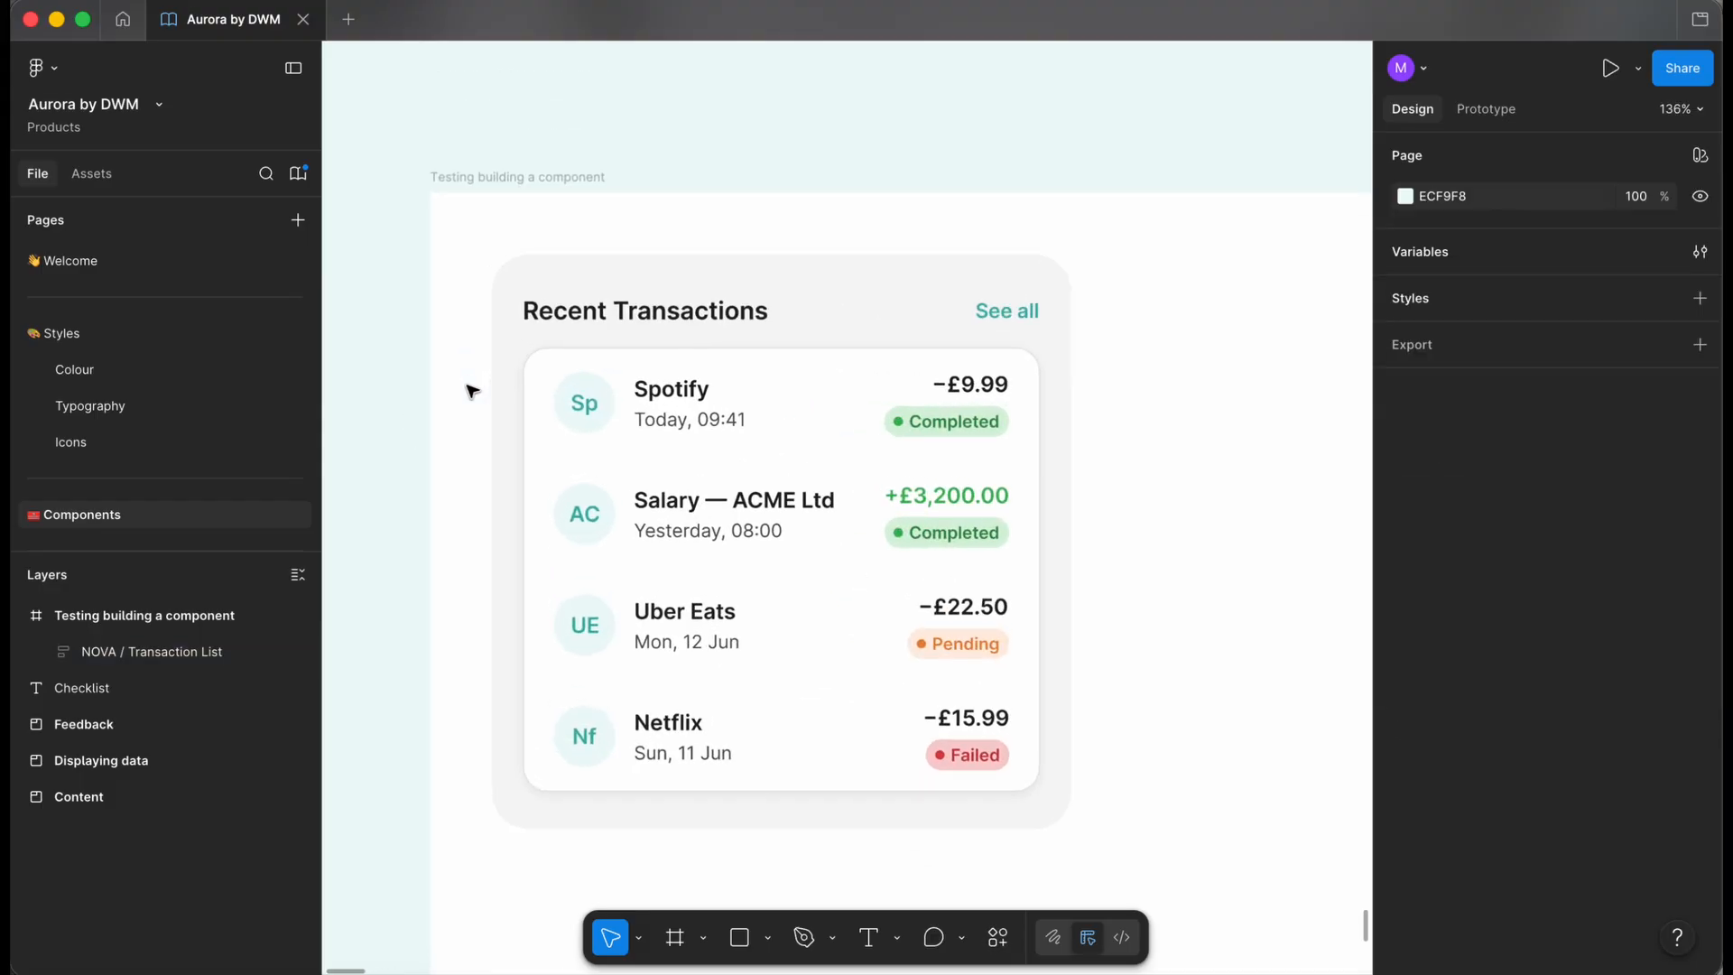
{"action": "scroll", "coordinate": [469, 391], "scroll_direction": "down", "scroll_amount": 1}
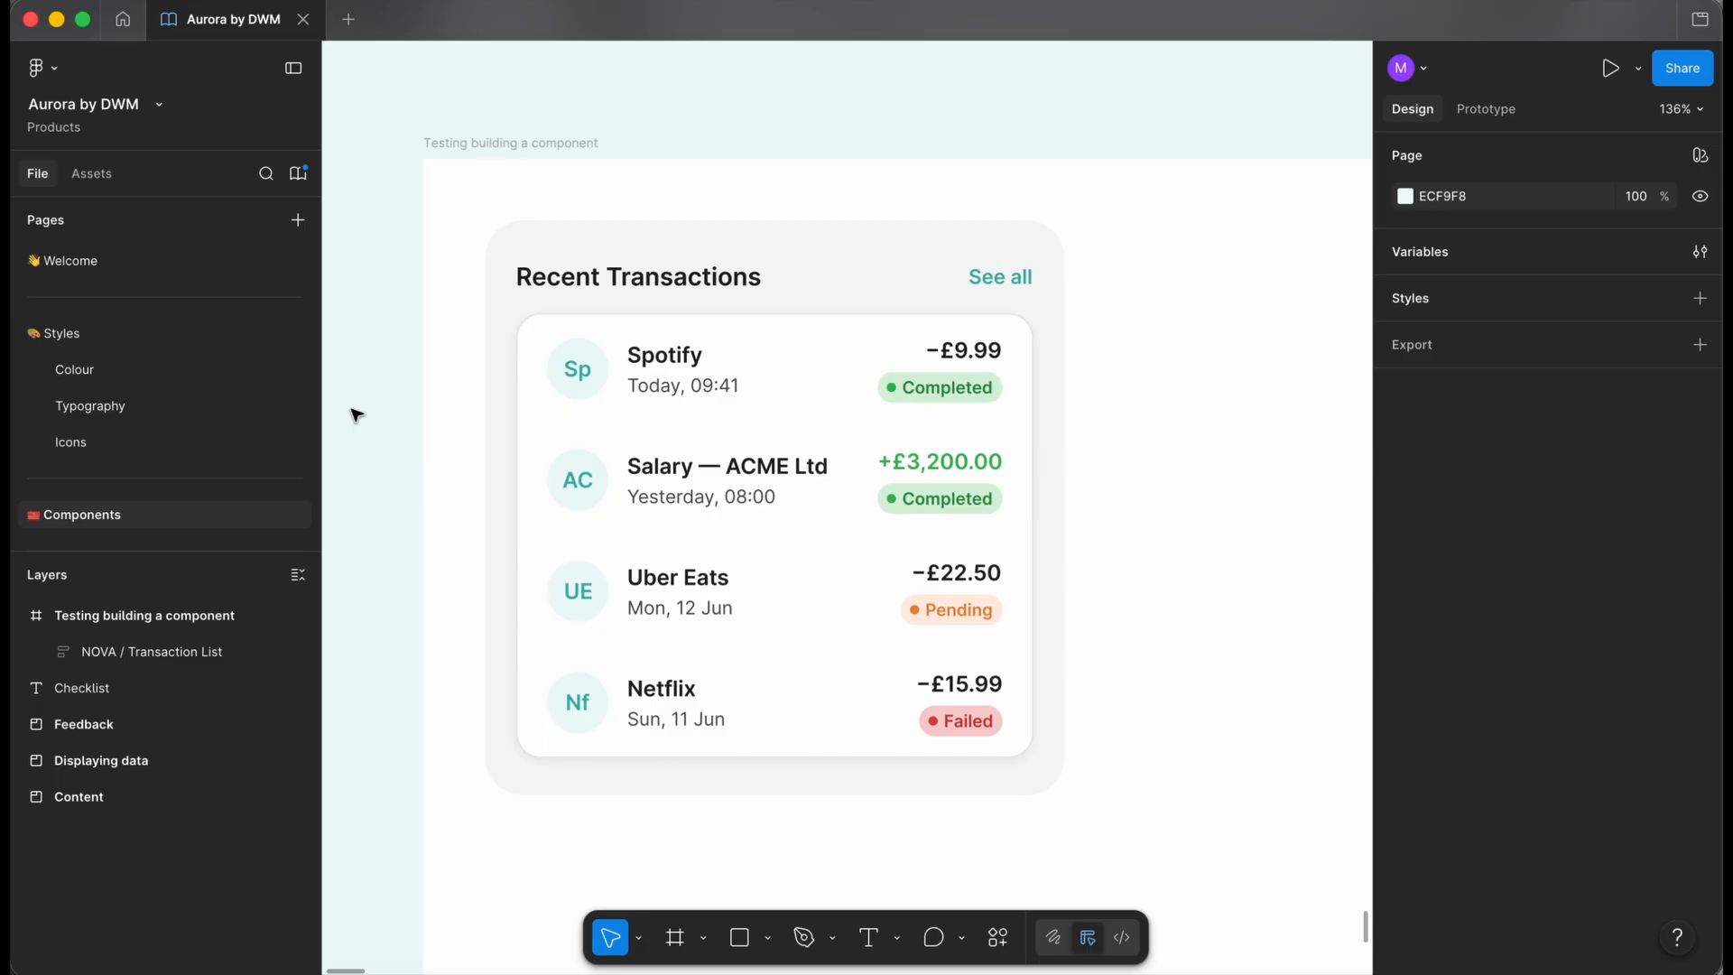
{"action": "double_click", "coordinate": [611, 433]}
- Expand the first row's Merchant Icon, Right and Text layers in the Layers panel
{"action": "left_click", "coordinate": [73, 724]}
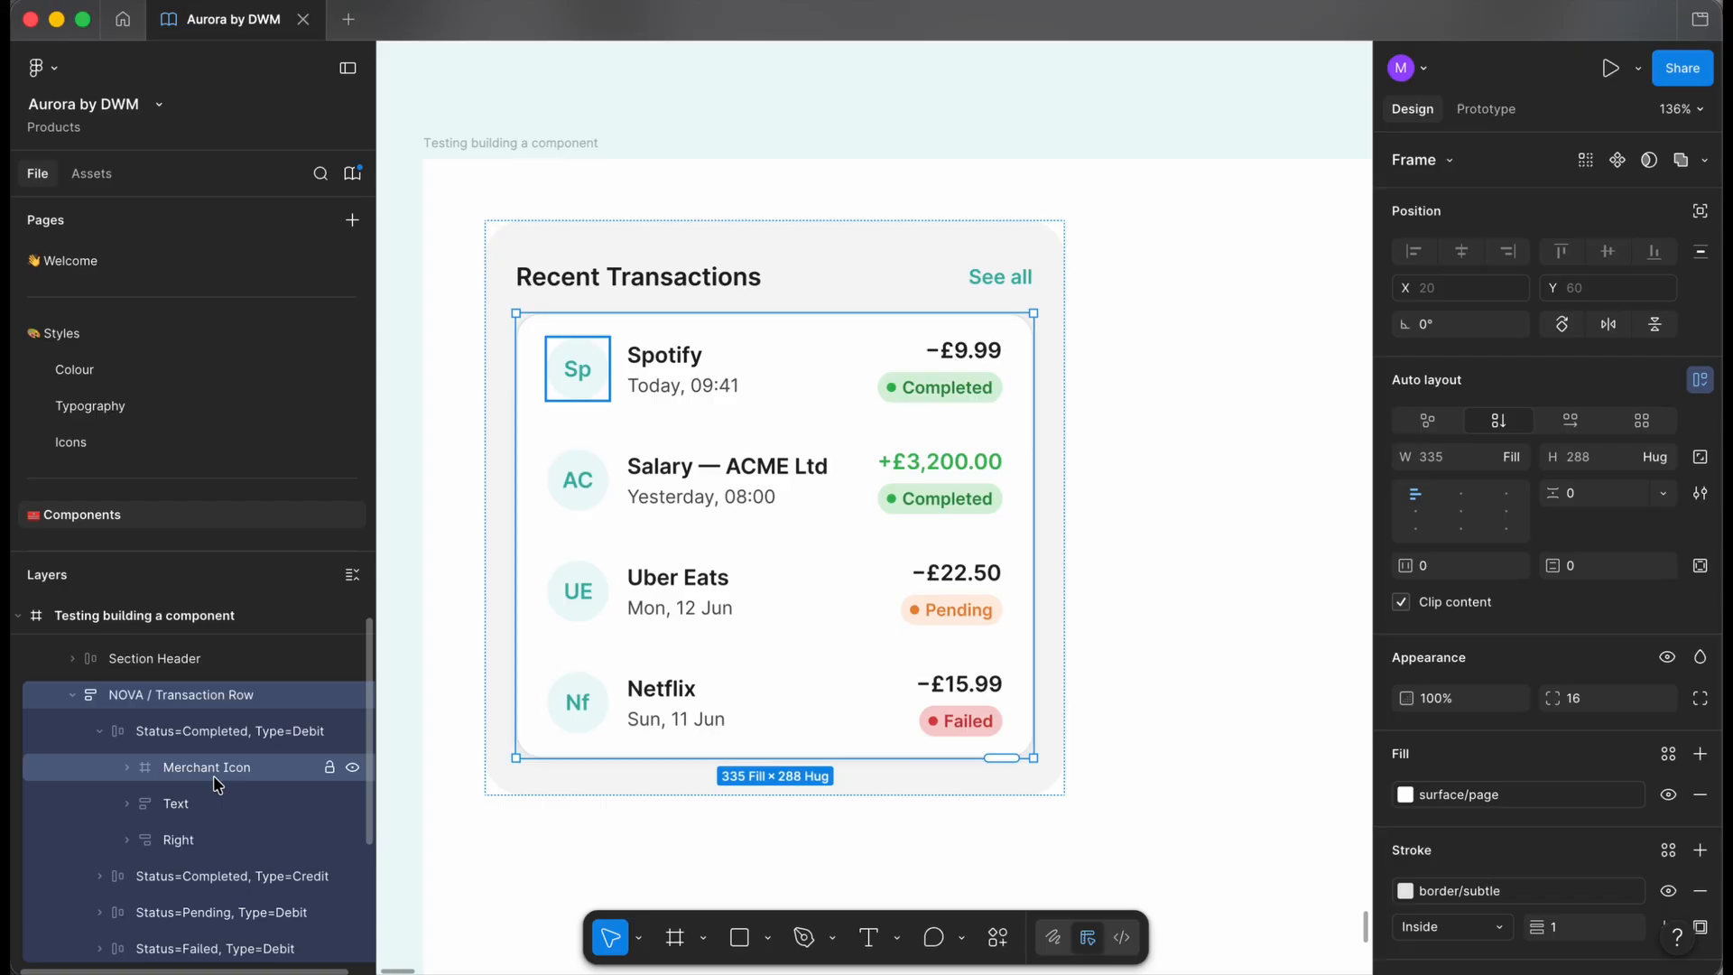
{"action": "left_click", "coordinate": [127, 767]}
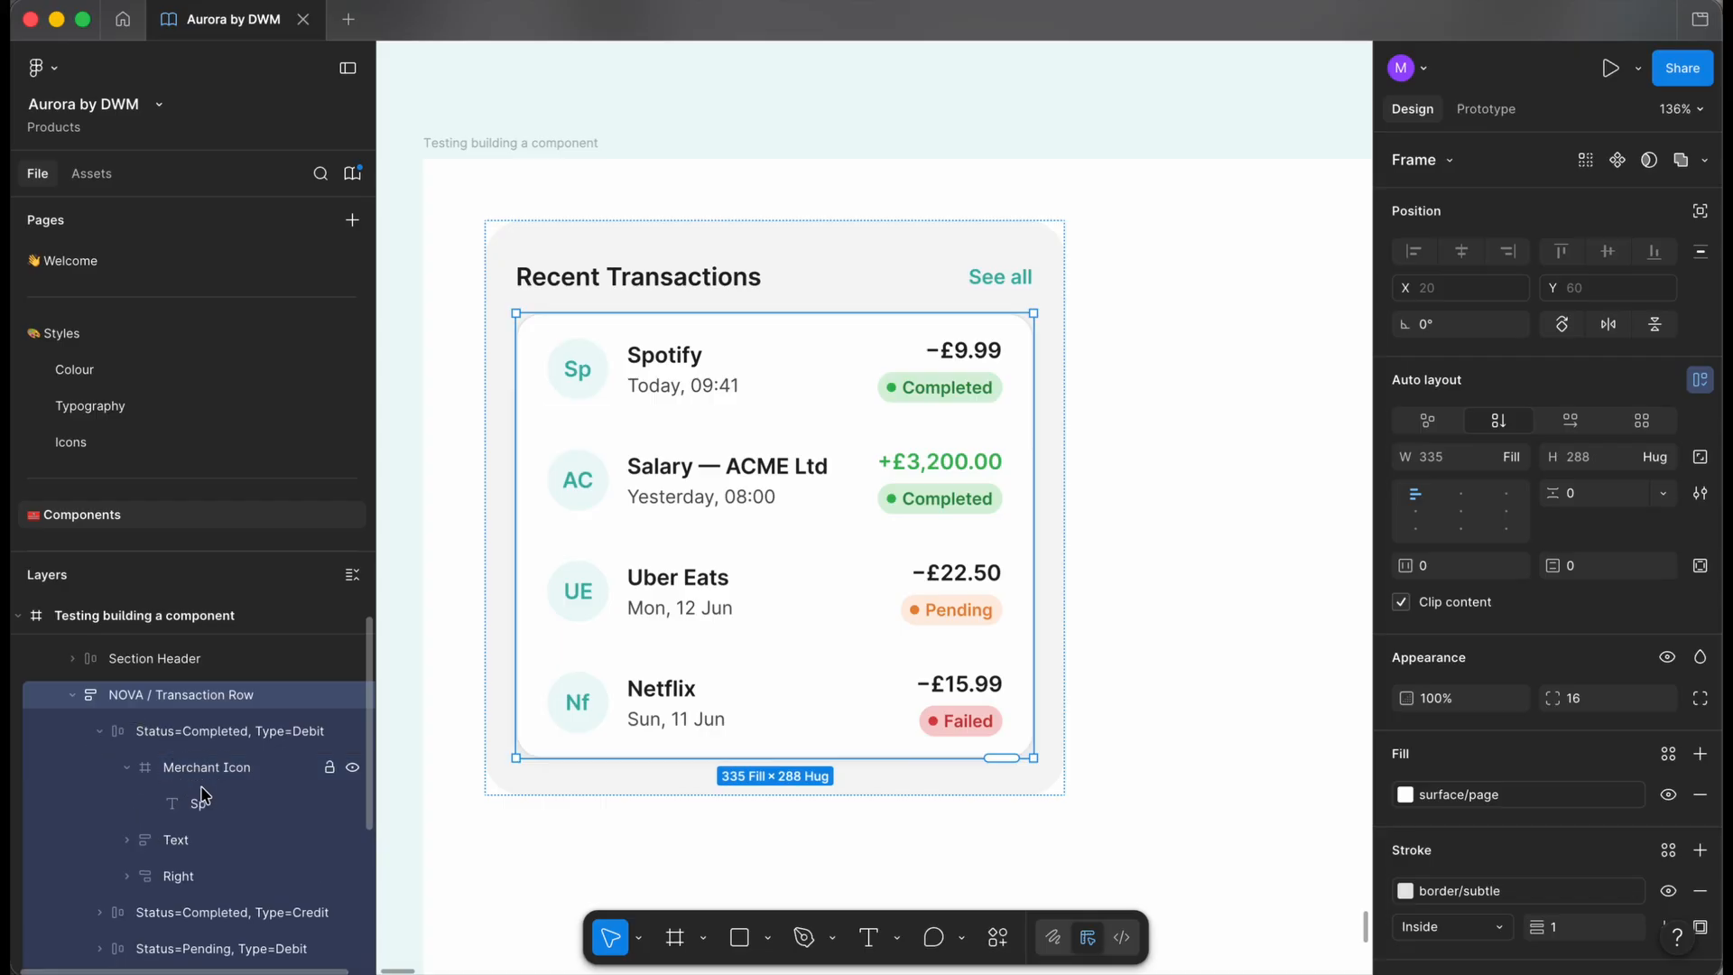
{"action": "scroll", "coordinate": [204, 799], "scroll_direction": "down", "scroll_amount": 1}
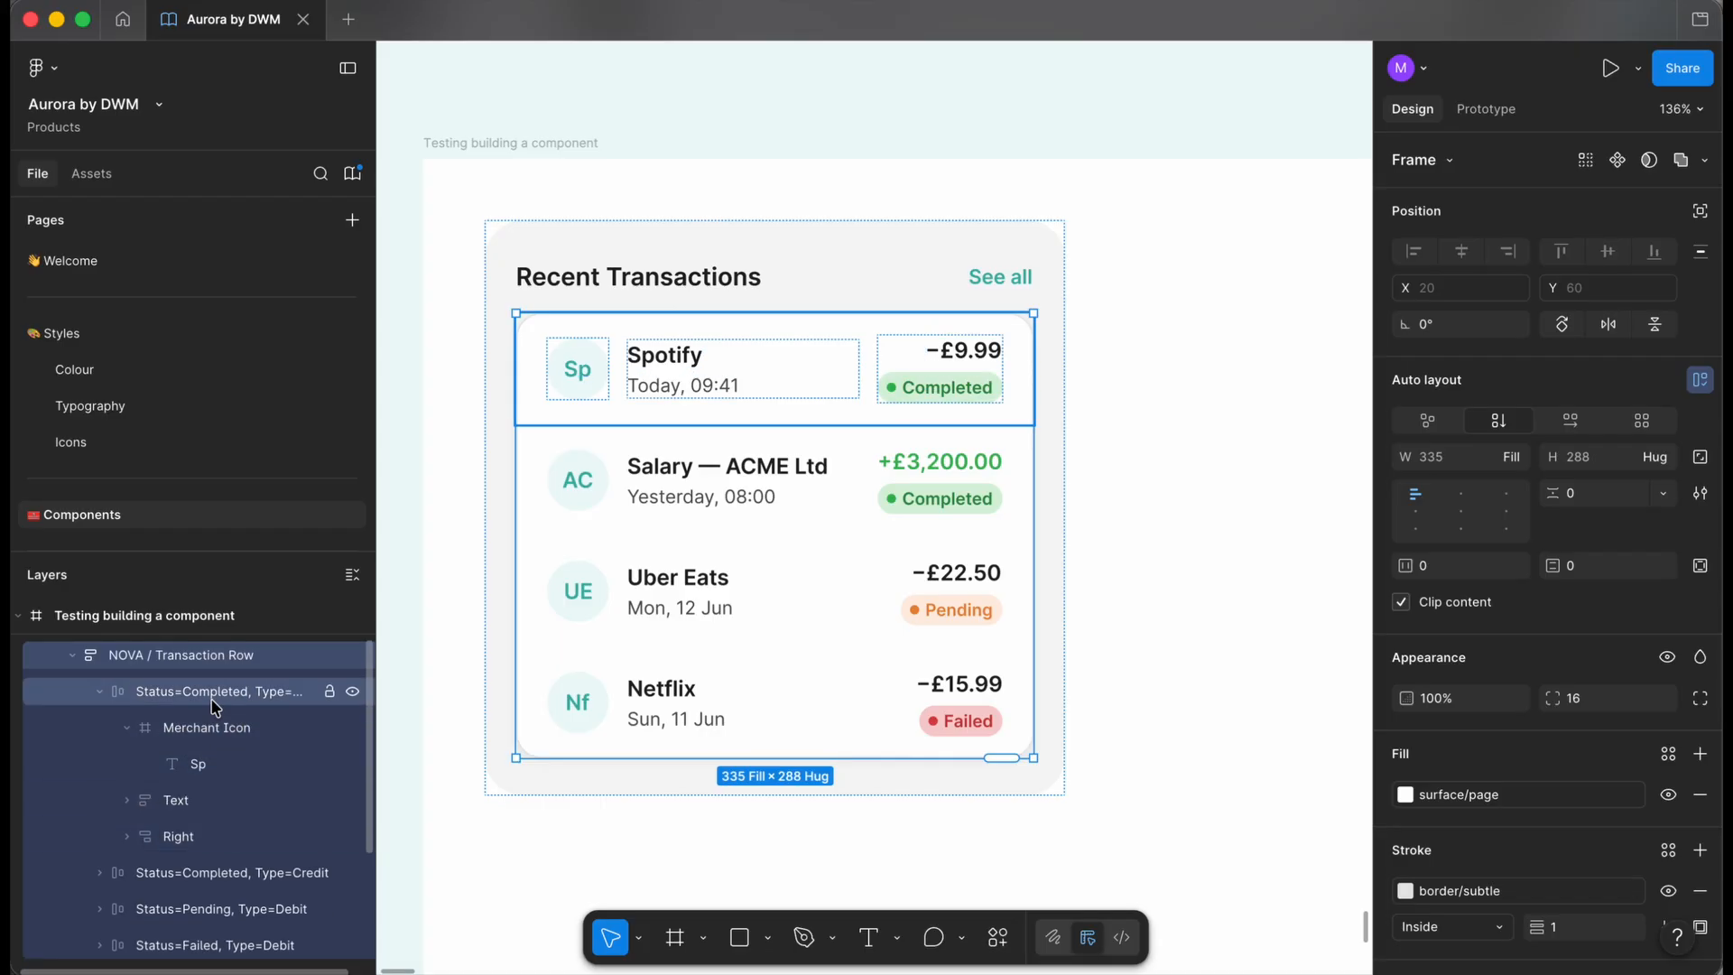
{"action": "left_click", "coordinate": [127, 836]}
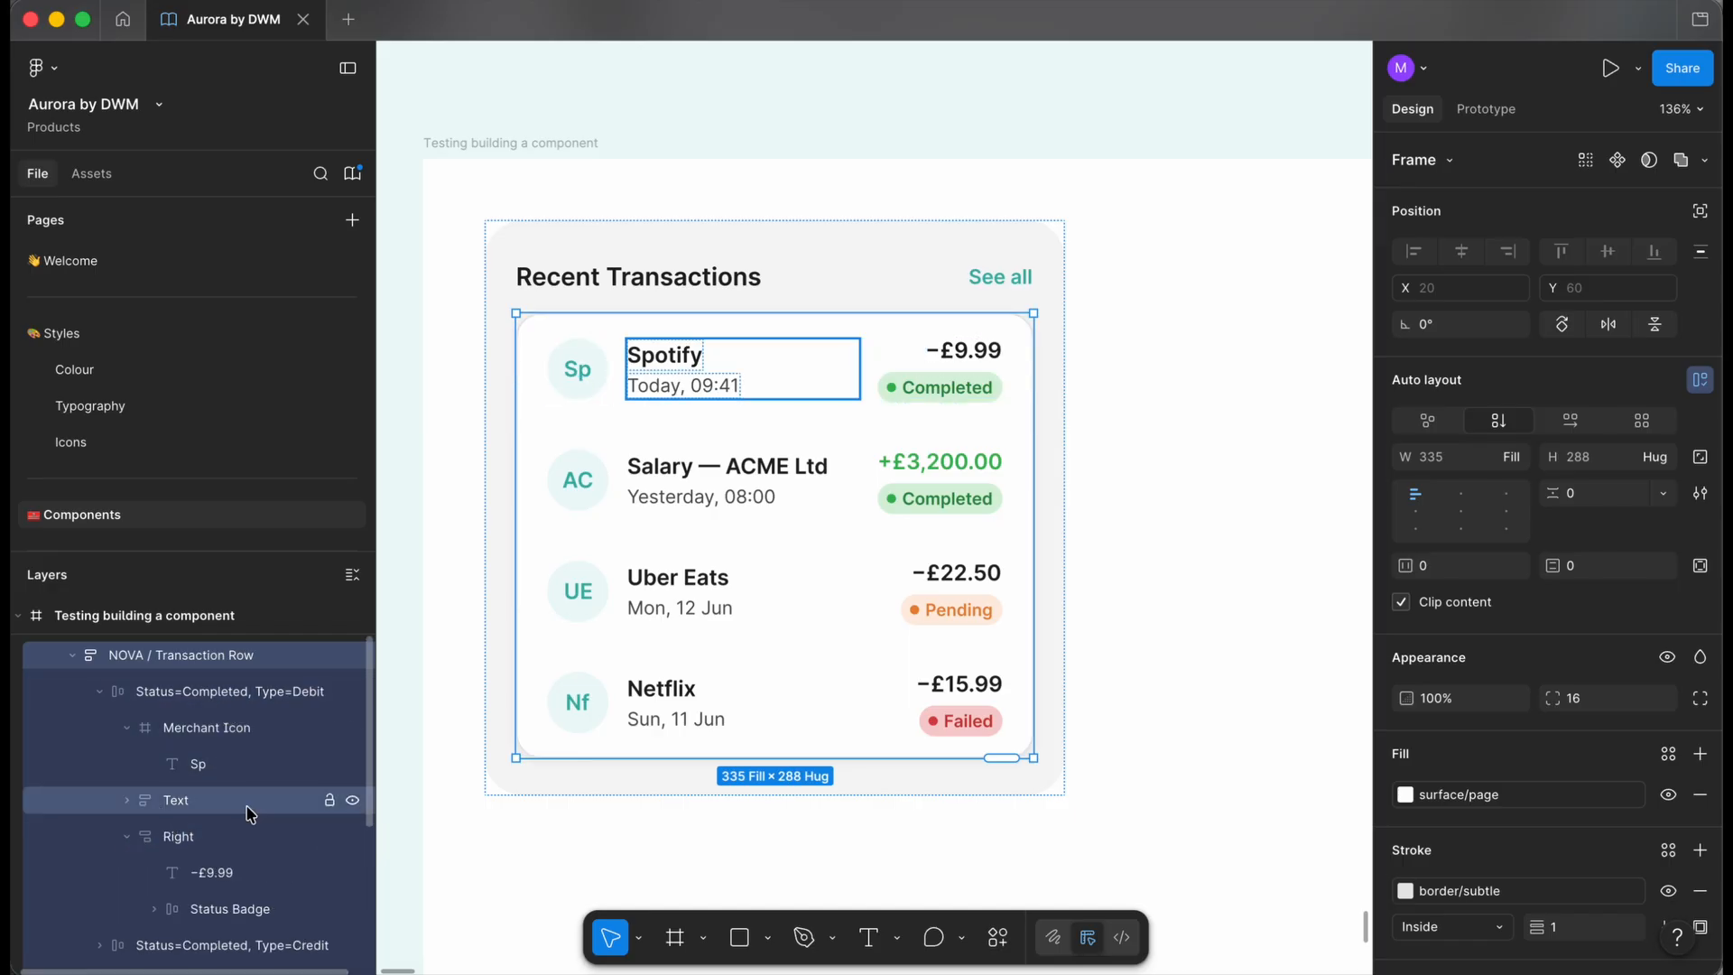
{"action": "left_click", "coordinate": [128, 799]}
{"action": "scroll", "coordinate": [243, 816], "scroll_direction": "down", "scroll_amount": 2}
{"action": "scroll", "coordinate": [325, 819], "scroll_direction": "up", "scroll_amount": 1}
{"action": "scroll", "coordinate": [823, 661], "scroll_direction": "down", "scroll_amount": 2}
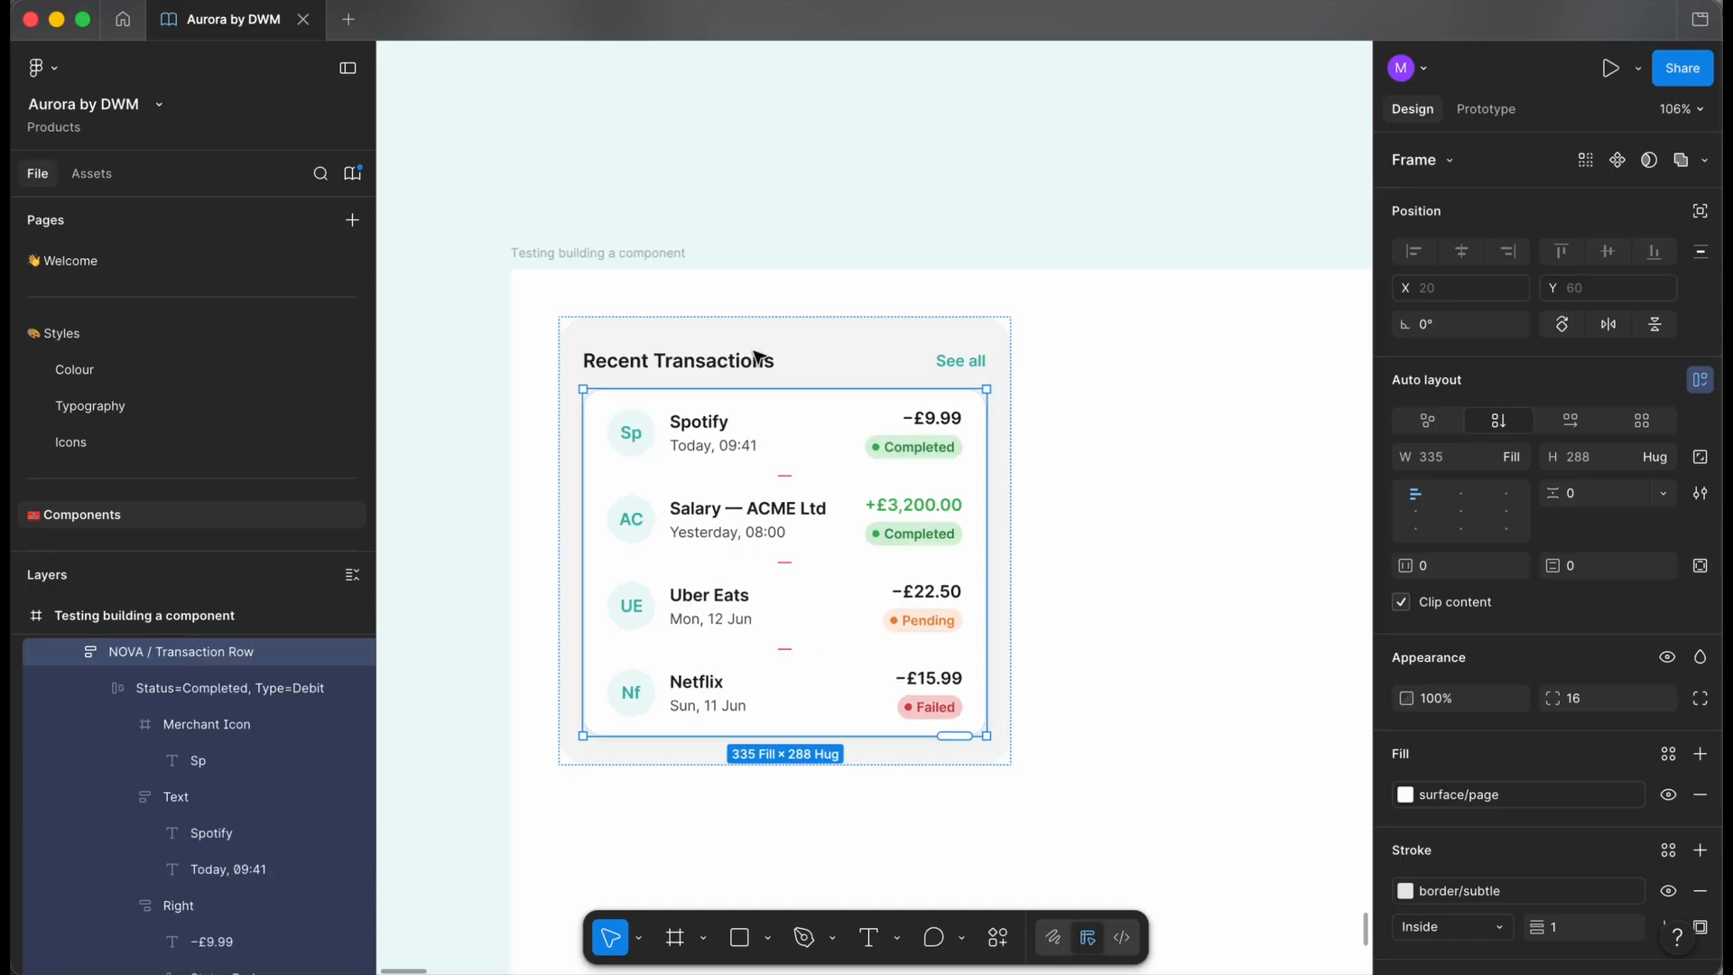
- Widen the NOVA / Transaction List card from 375 to 499 px, then inspect the Spotify merchant text
{"action": "left_click", "coordinate": [569, 258]}
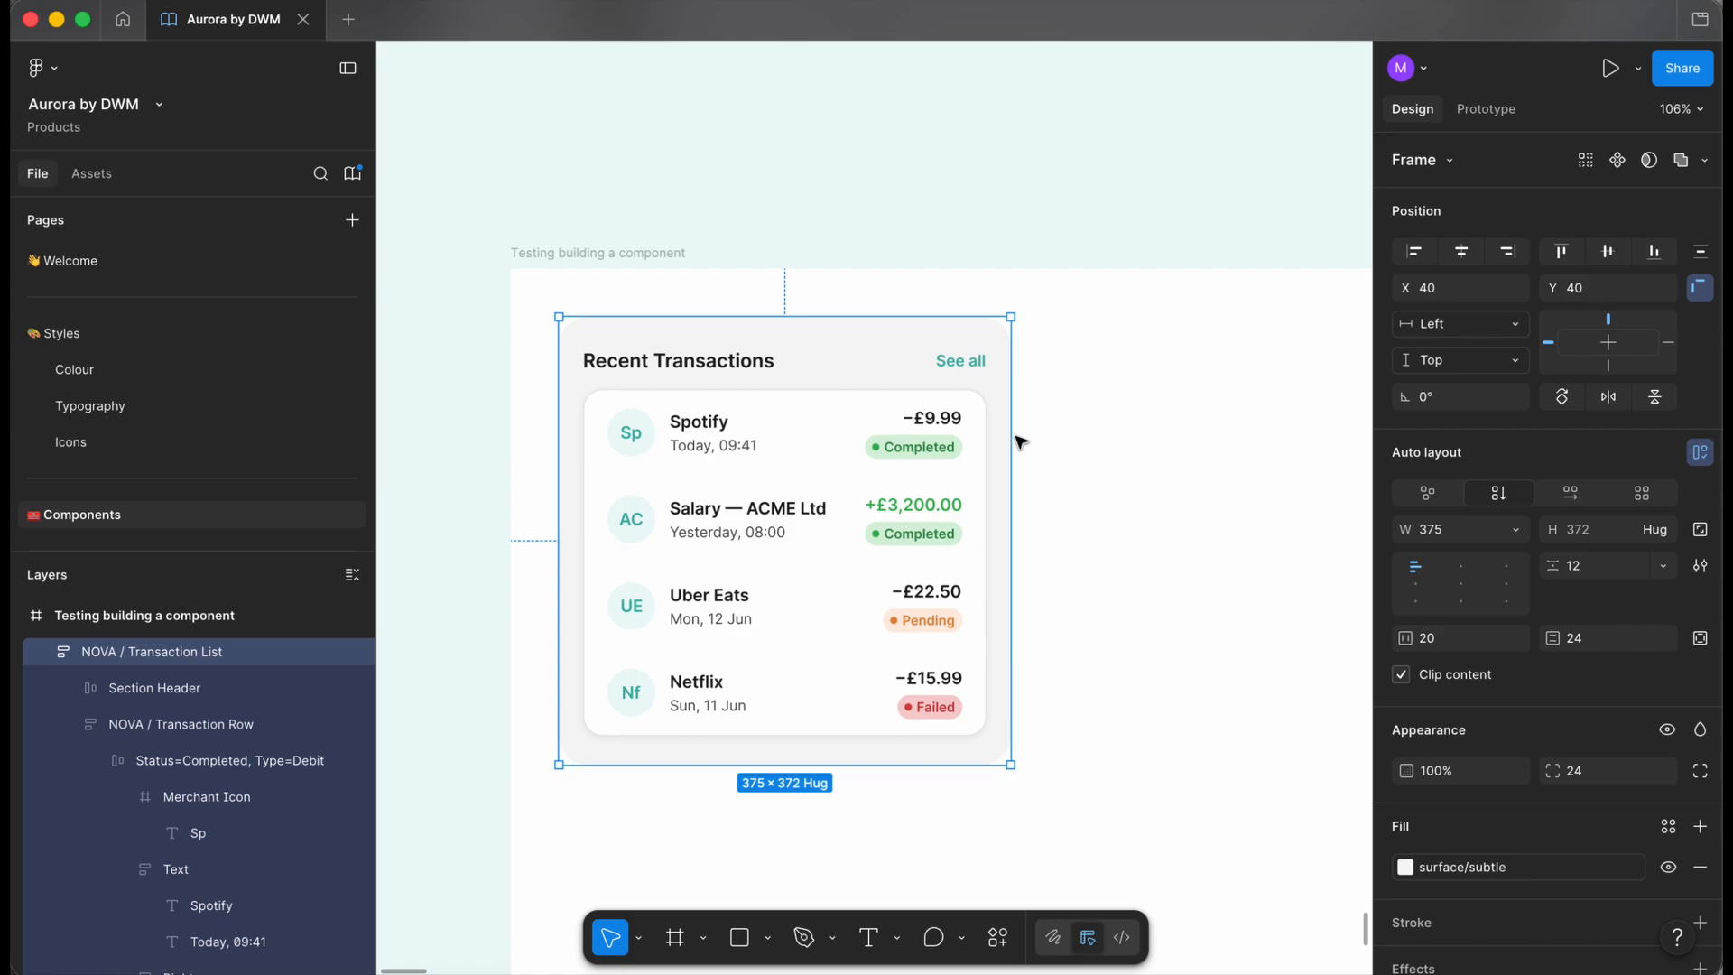
{"action": "left_click_drag", "start_coordinate": [1009, 435], "coordinate": [1184, 451]}
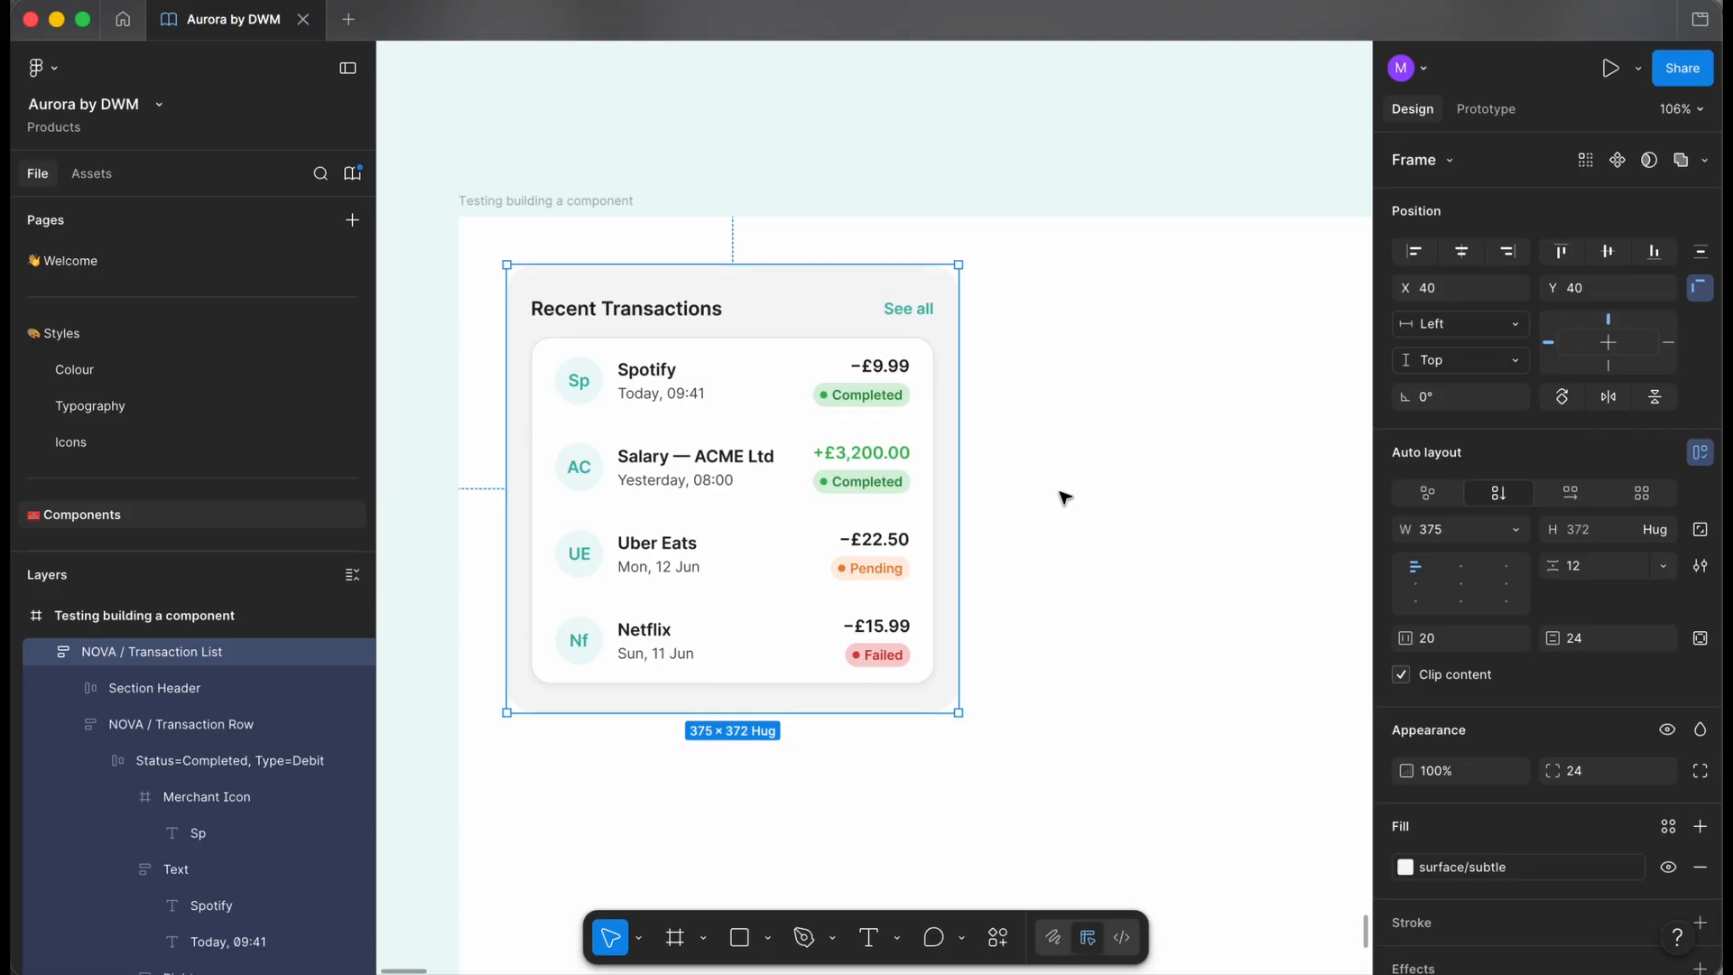
{"action": "left_click_drag", "start_coordinate": [958, 484], "coordinate": [1107, 478]}
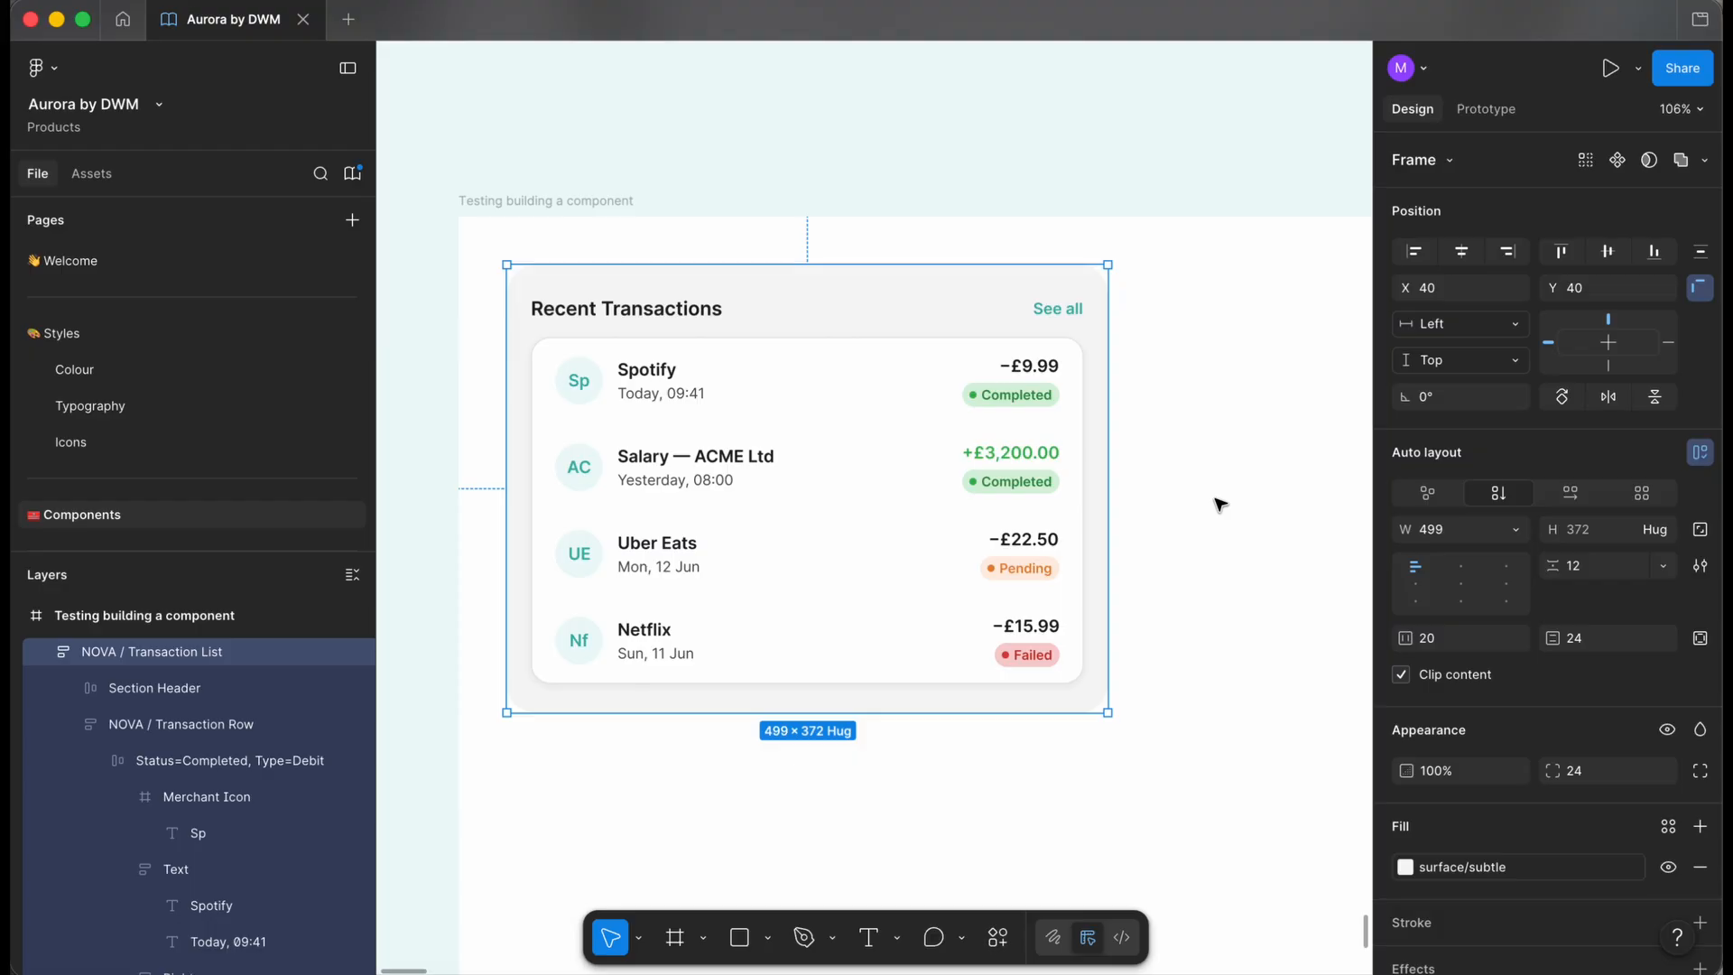
{"action": "left_click", "coordinate": [1220, 504]}
{"action": "scroll", "coordinate": [861, 533], "scroll_direction": "down", "scroll_amount": 3}
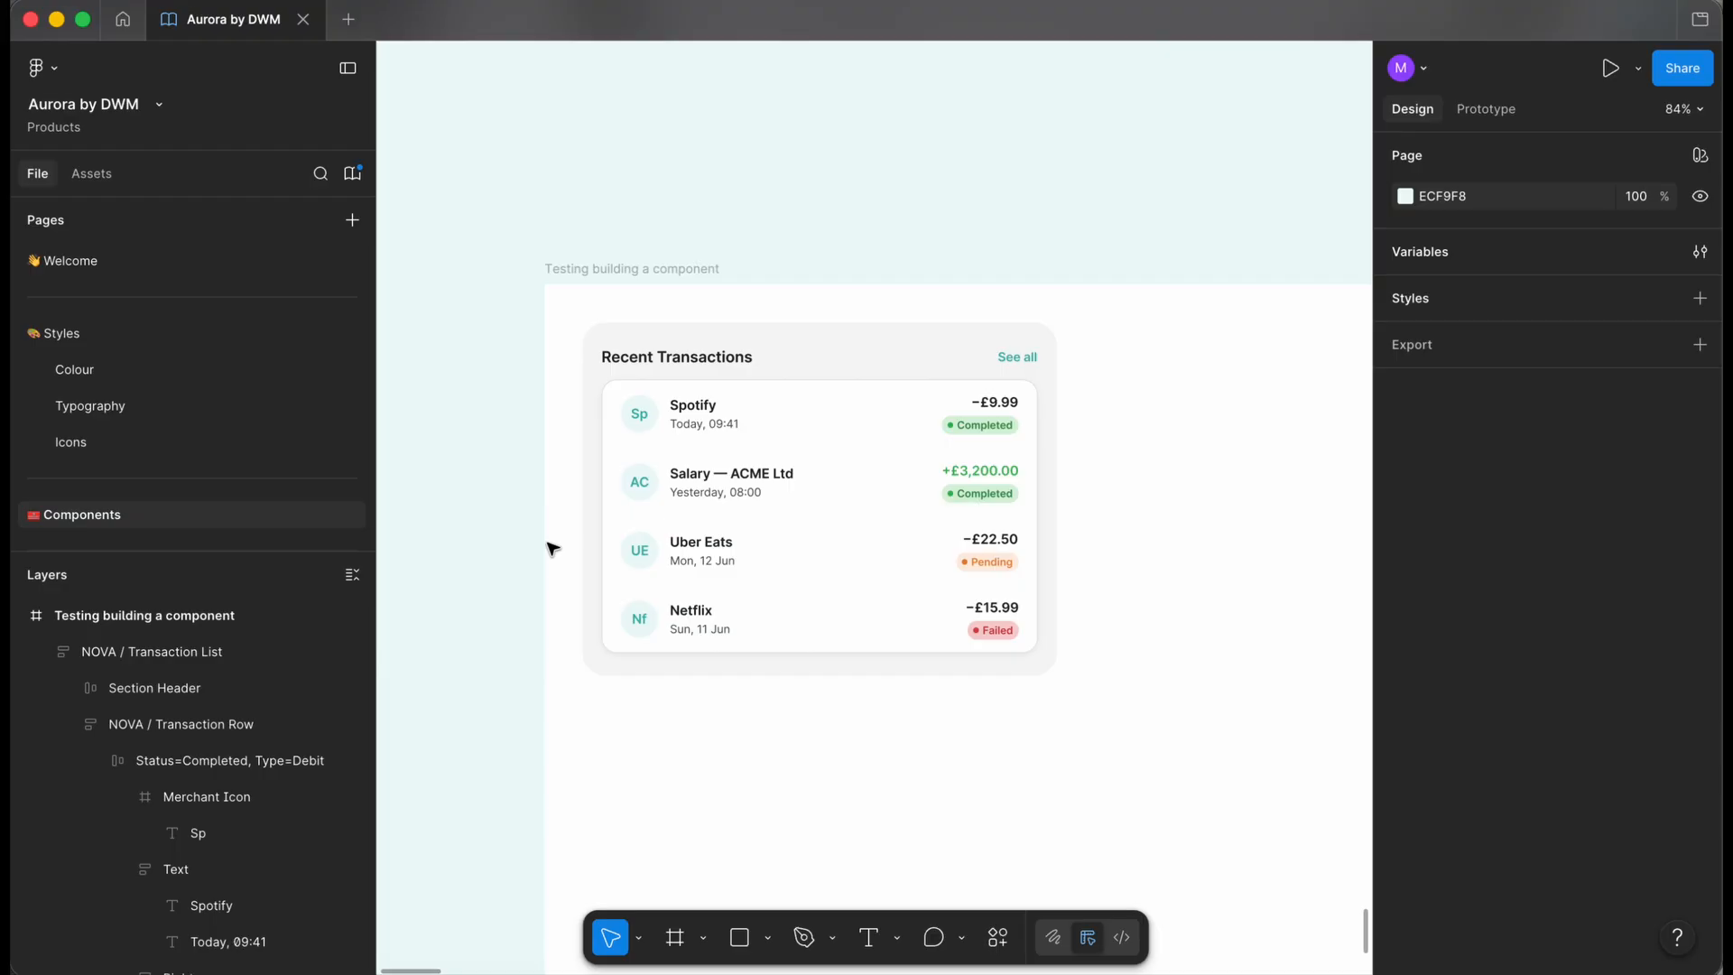
{"action": "scroll", "coordinate": [553, 548], "scroll_direction": "up", "scroll_amount": 3}
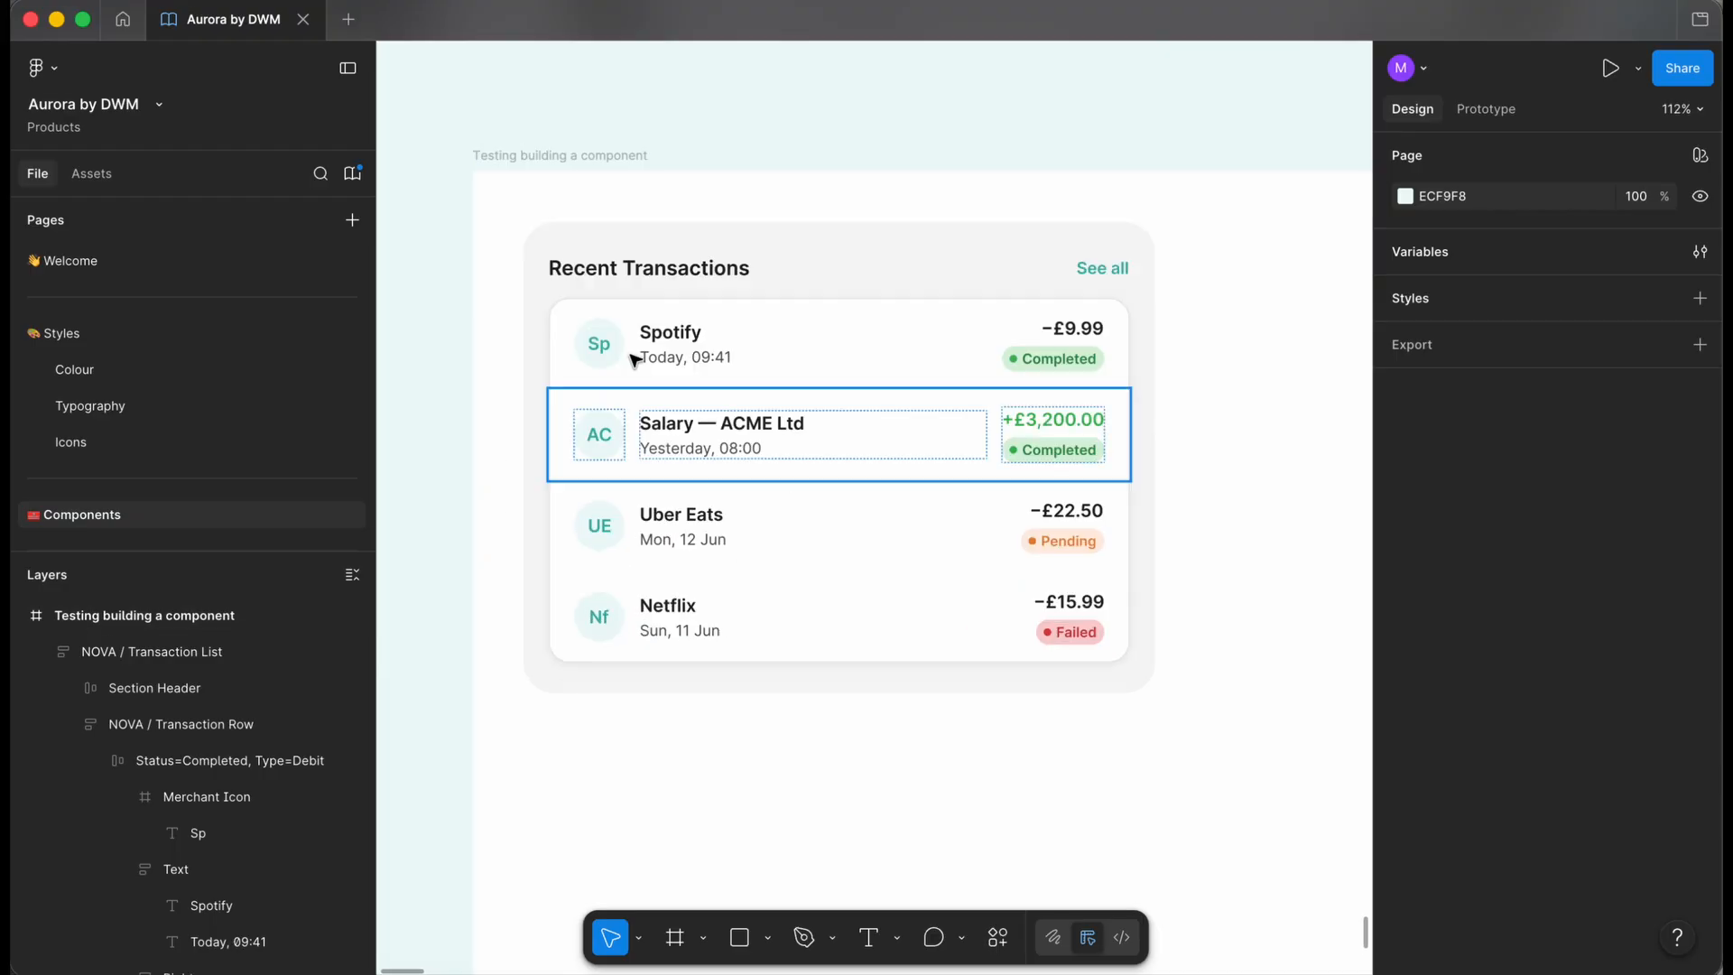
{"action": "left_click", "coordinate": [675, 334], "text": "super"}
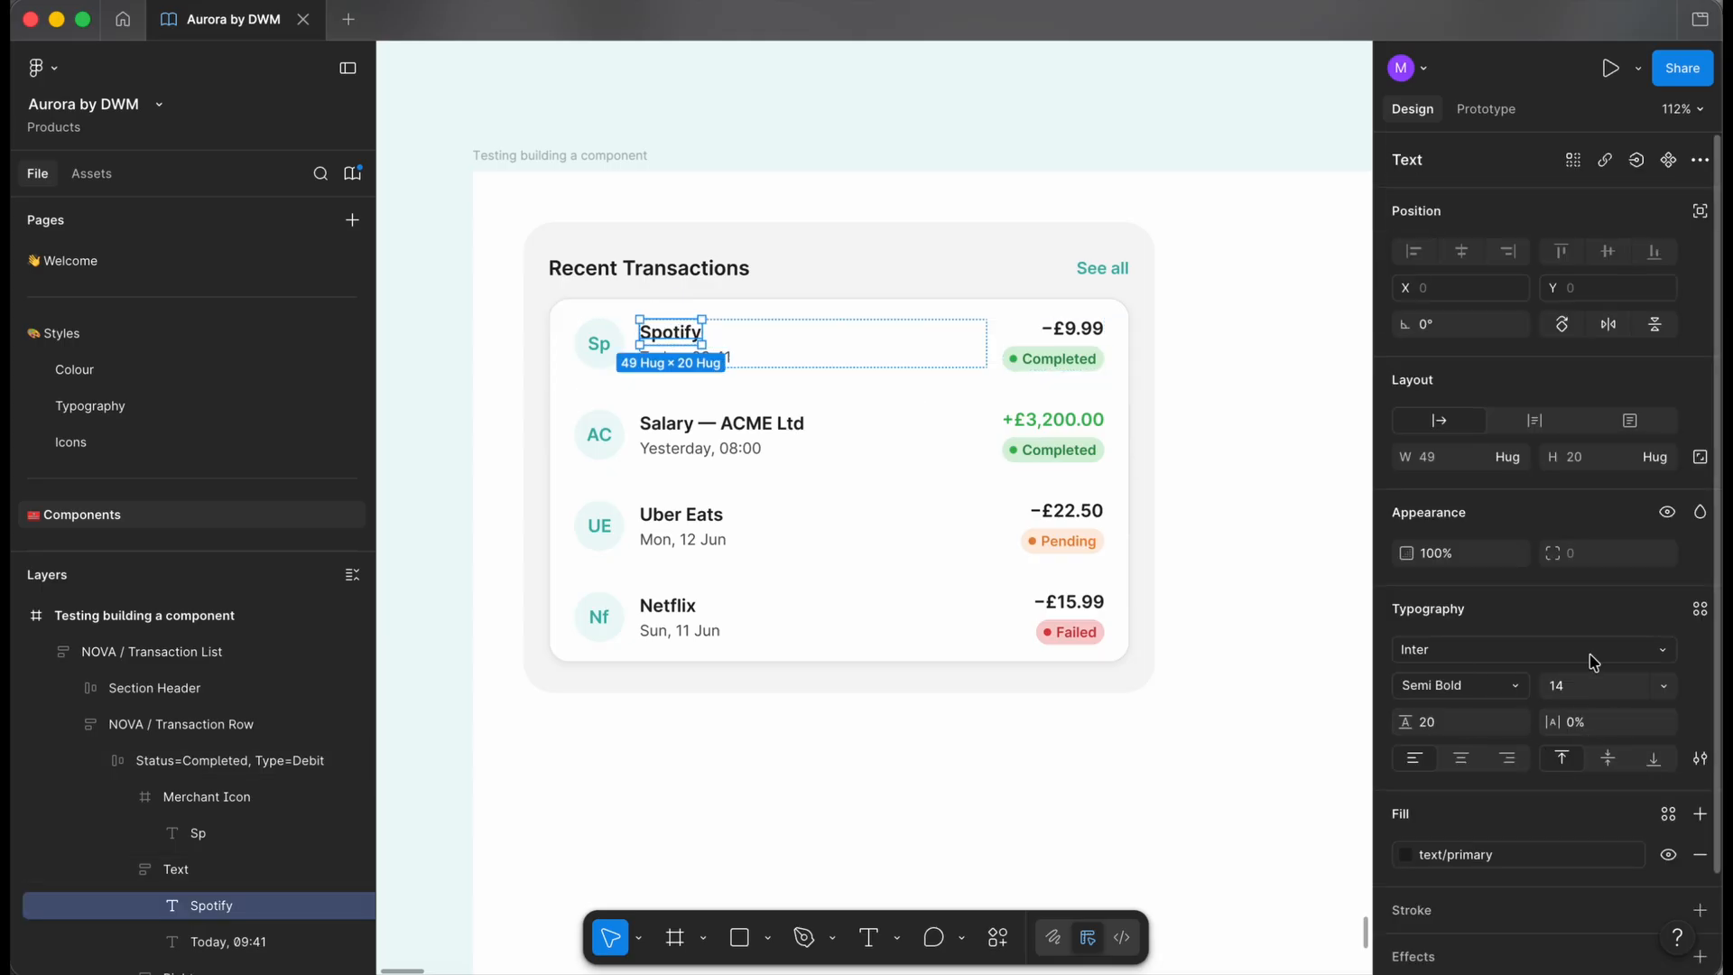
{"action": "left_click", "coordinate": [636, 760]}
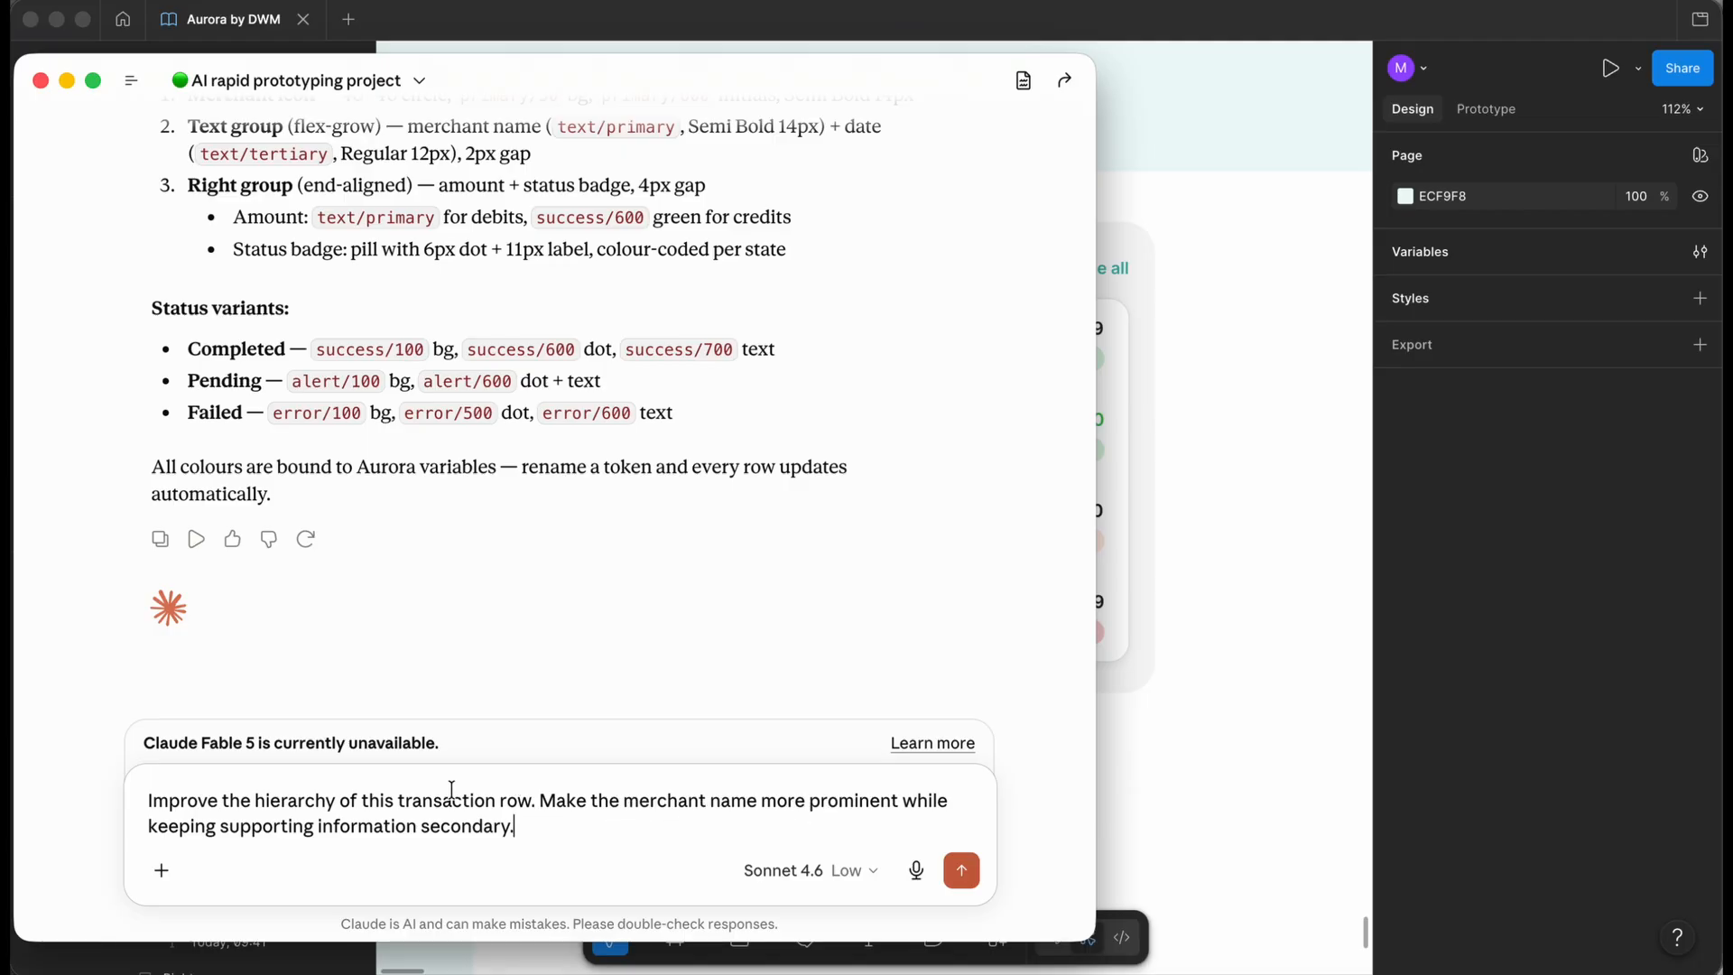
- Send the hierarchy prompt and review Claude's changes: 15px Bold merchant and amount, lighter date, no badge dot
{"action": "left_click", "coordinate": [961, 870]}
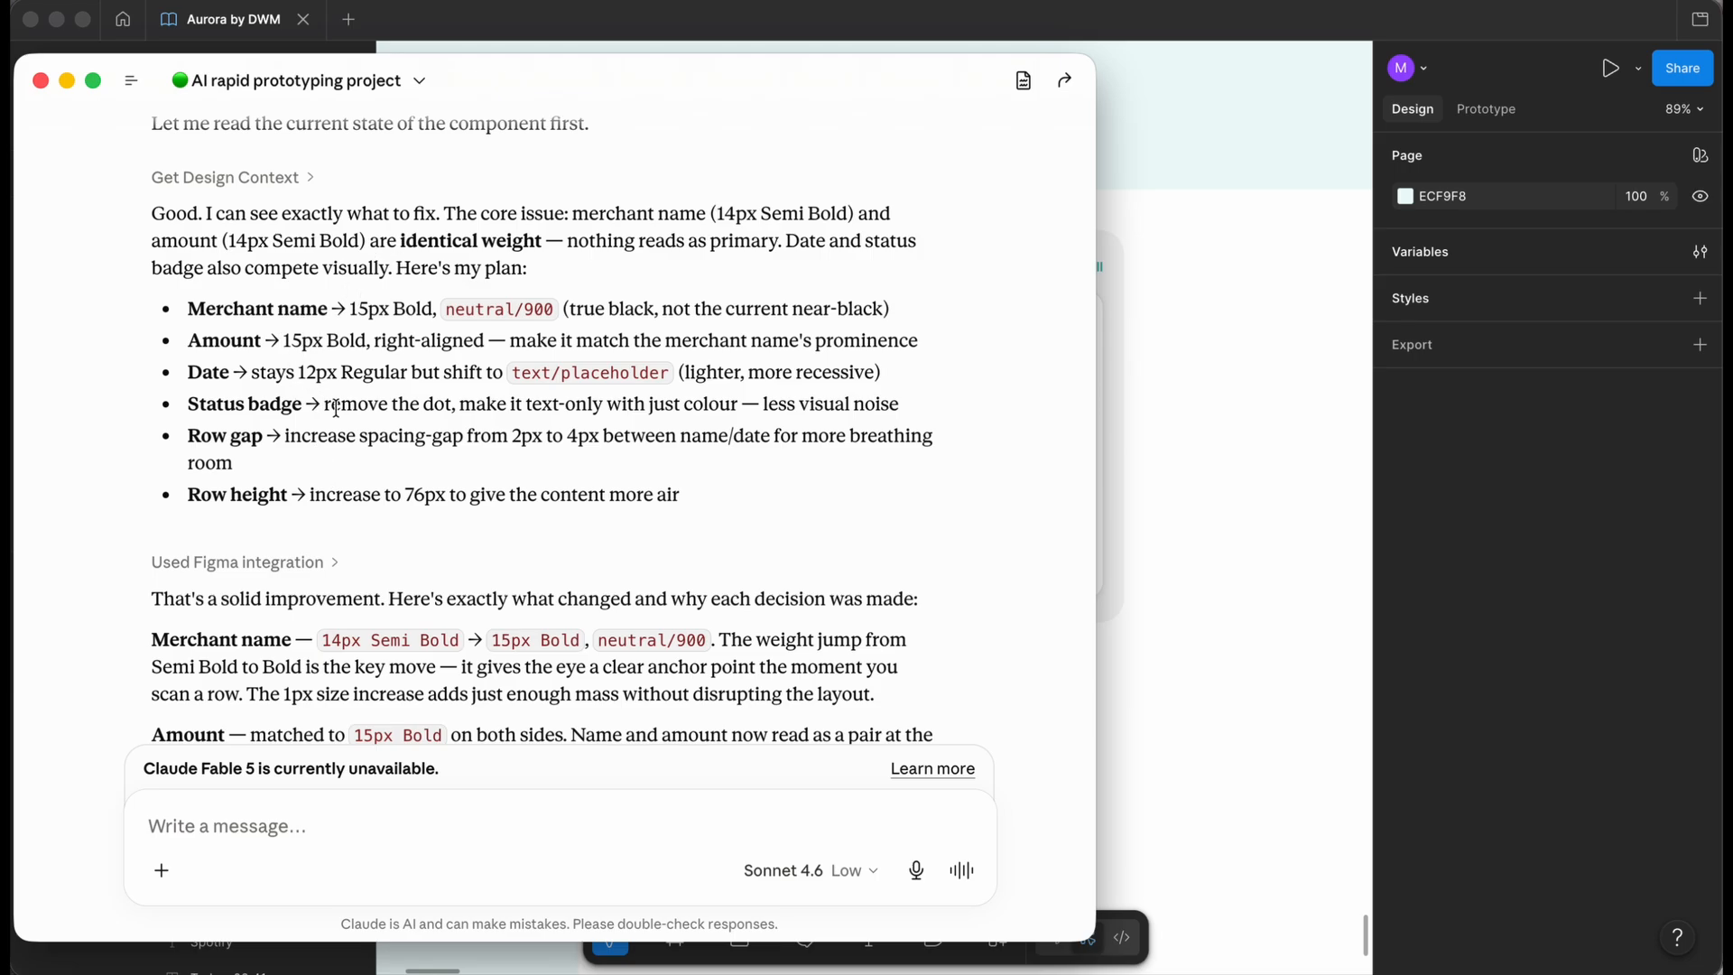
{"action": "scroll", "coordinate": [512, 444], "scroll_direction": "down", "scroll_amount": 3}
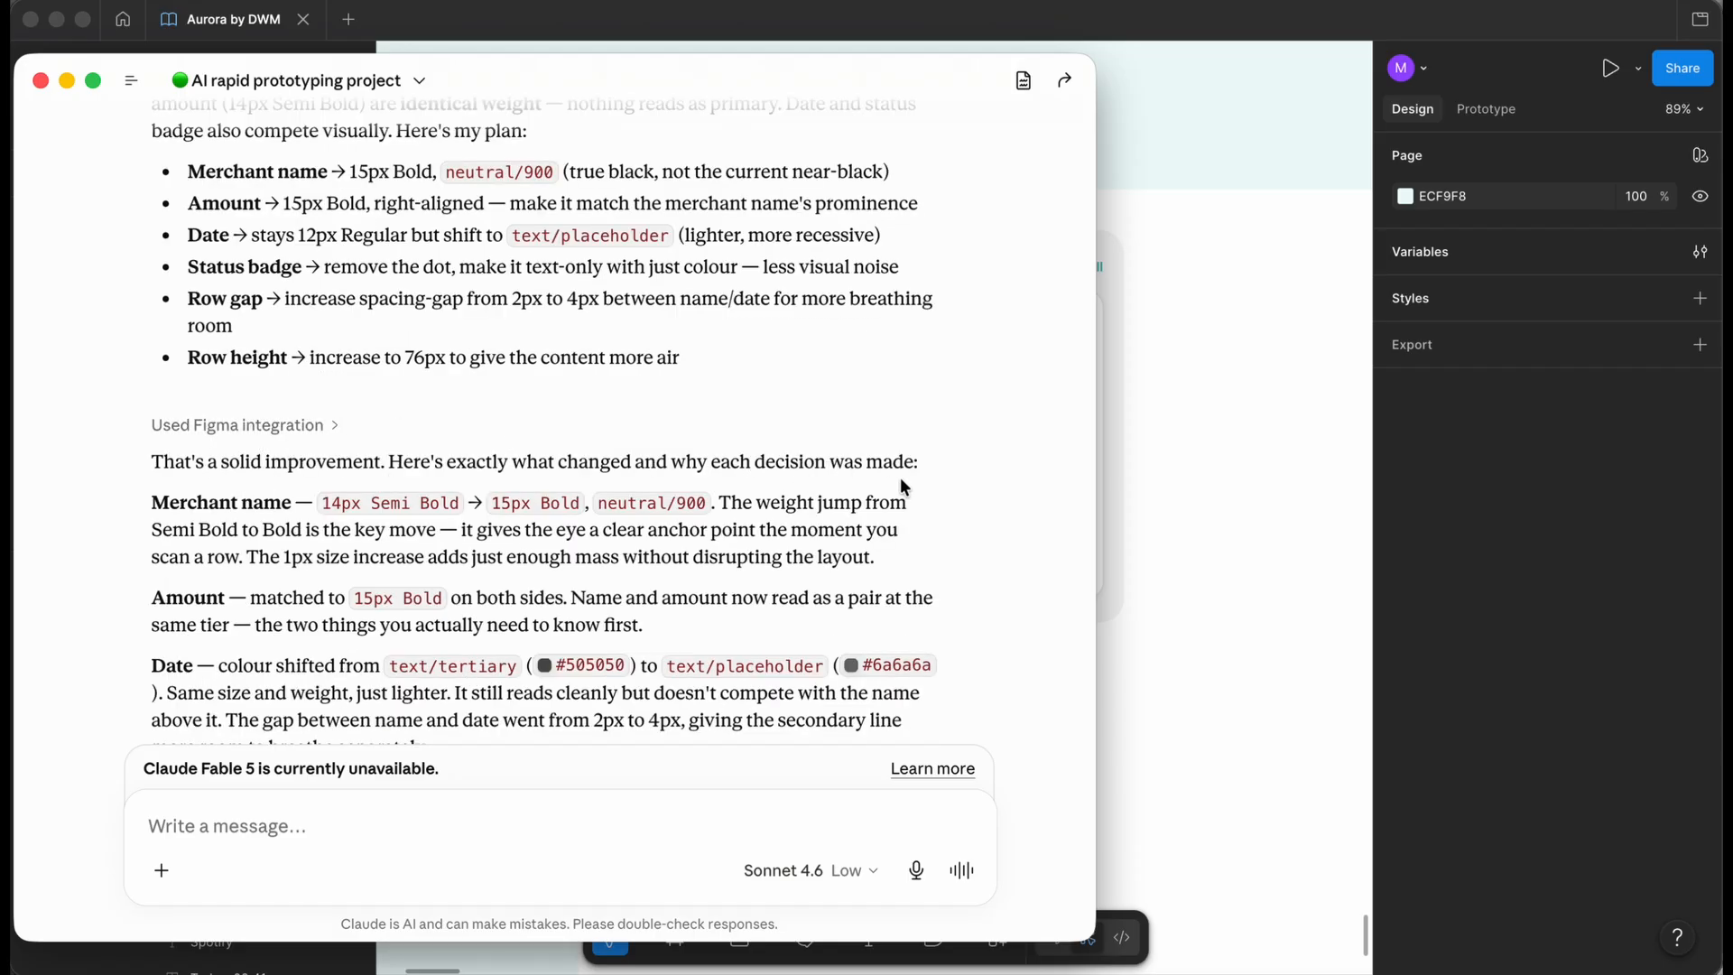
{"action": "scroll", "coordinate": [900, 478], "scroll_direction": "down", "scroll_amount": 1}
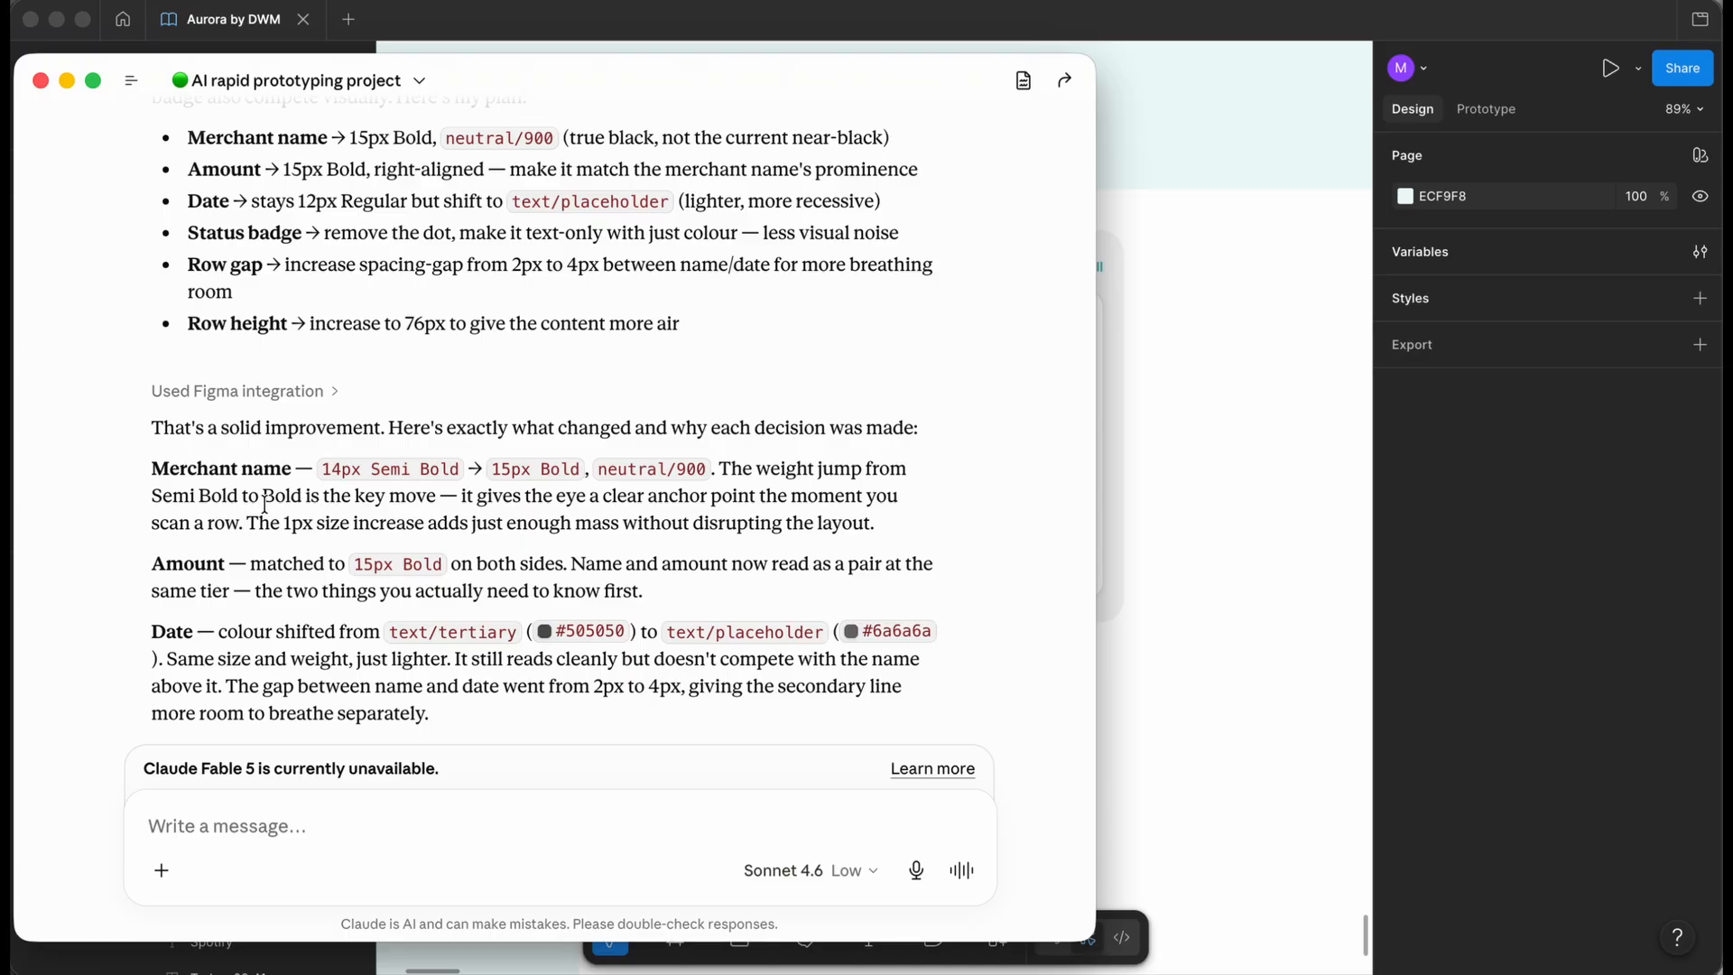
{"action": "scroll", "coordinate": [266, 488], "scroll_direction": "down", "scroll_amount": 3}
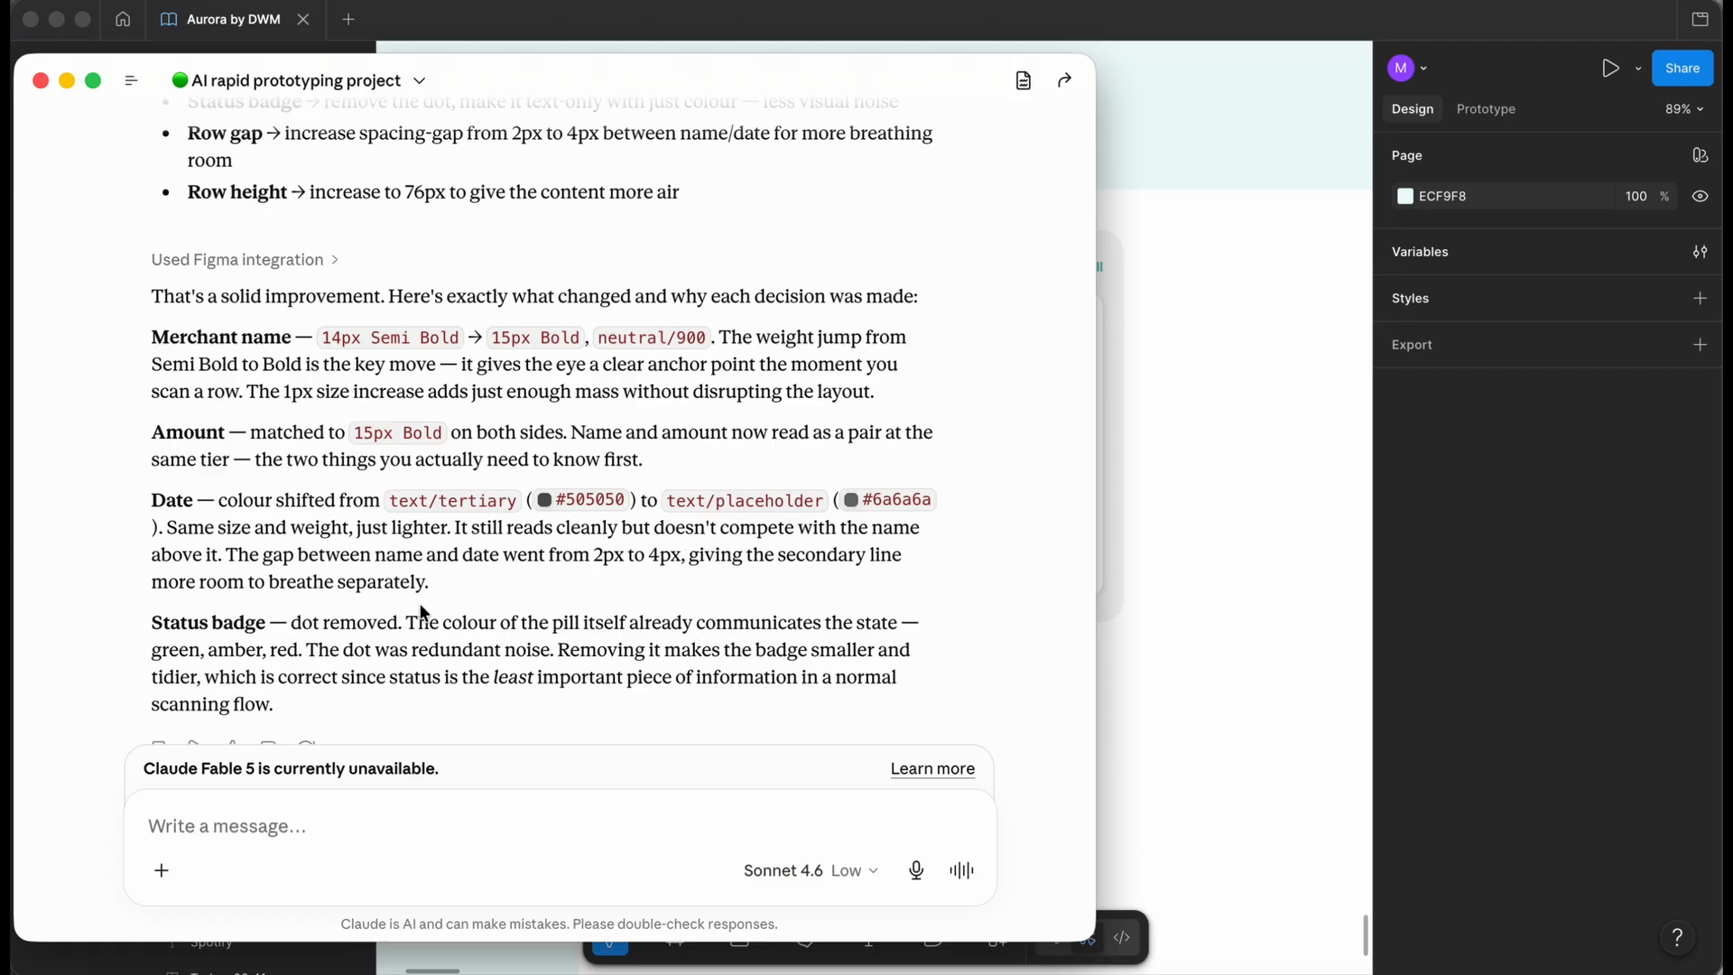
{"action": "scroll", "coordinate": [420, 607], "scroll_direction": "down", "scroll_amount": 1}
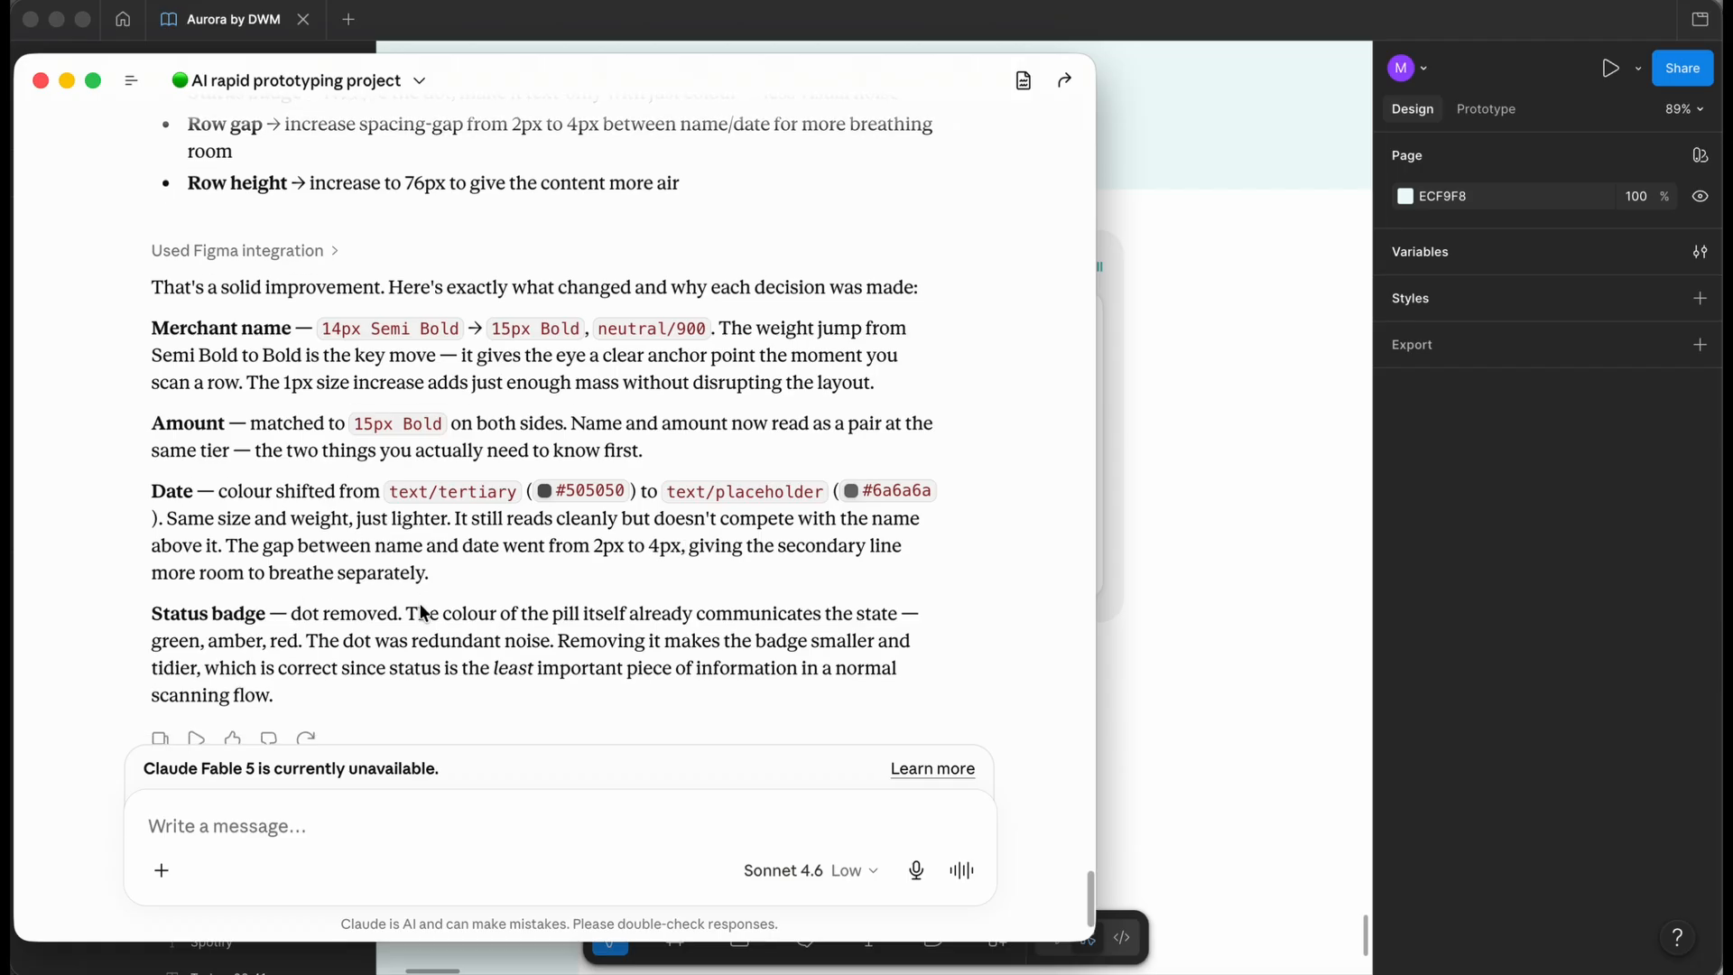
- Back in Figma, nudge the Old frame right beside the refined card and deselect it
{"action": "left_click", "coordinate": [1275, 559]}
{"action": "scroll", "coordinate": [794, 523], "scroll_direction": "down", "scroll_amount": 5}
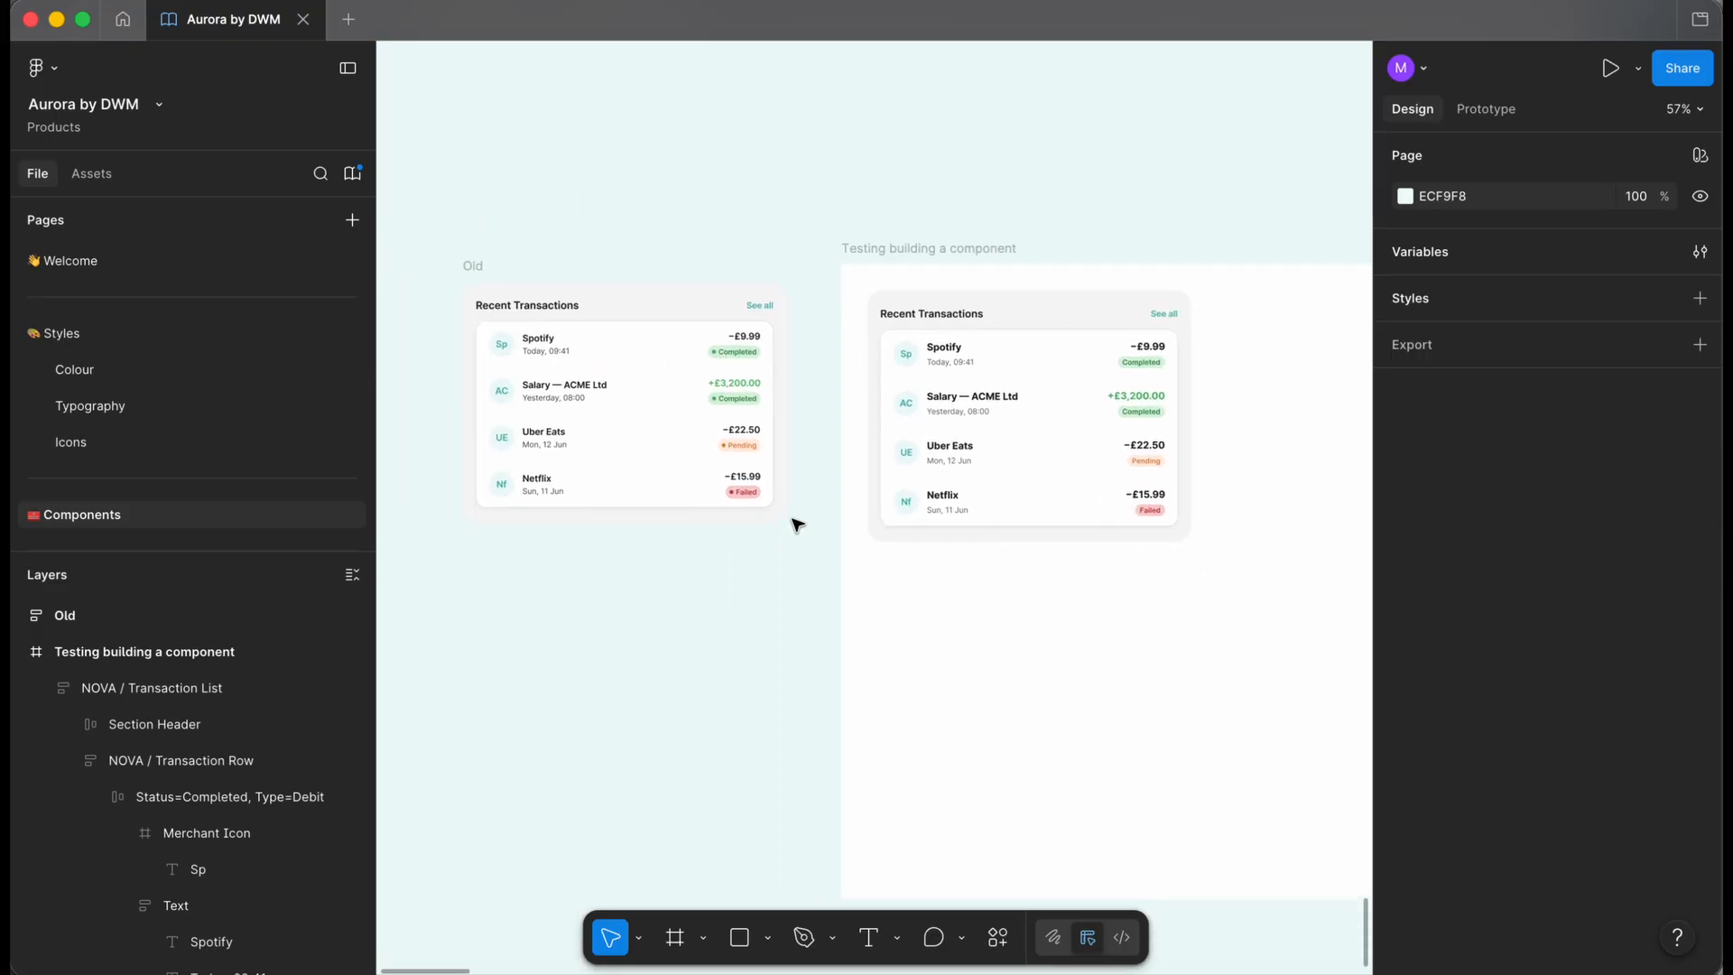
{"action": "left_click_drag", "start_coordinate": [504, 280], "coordinate": [542, 290]}
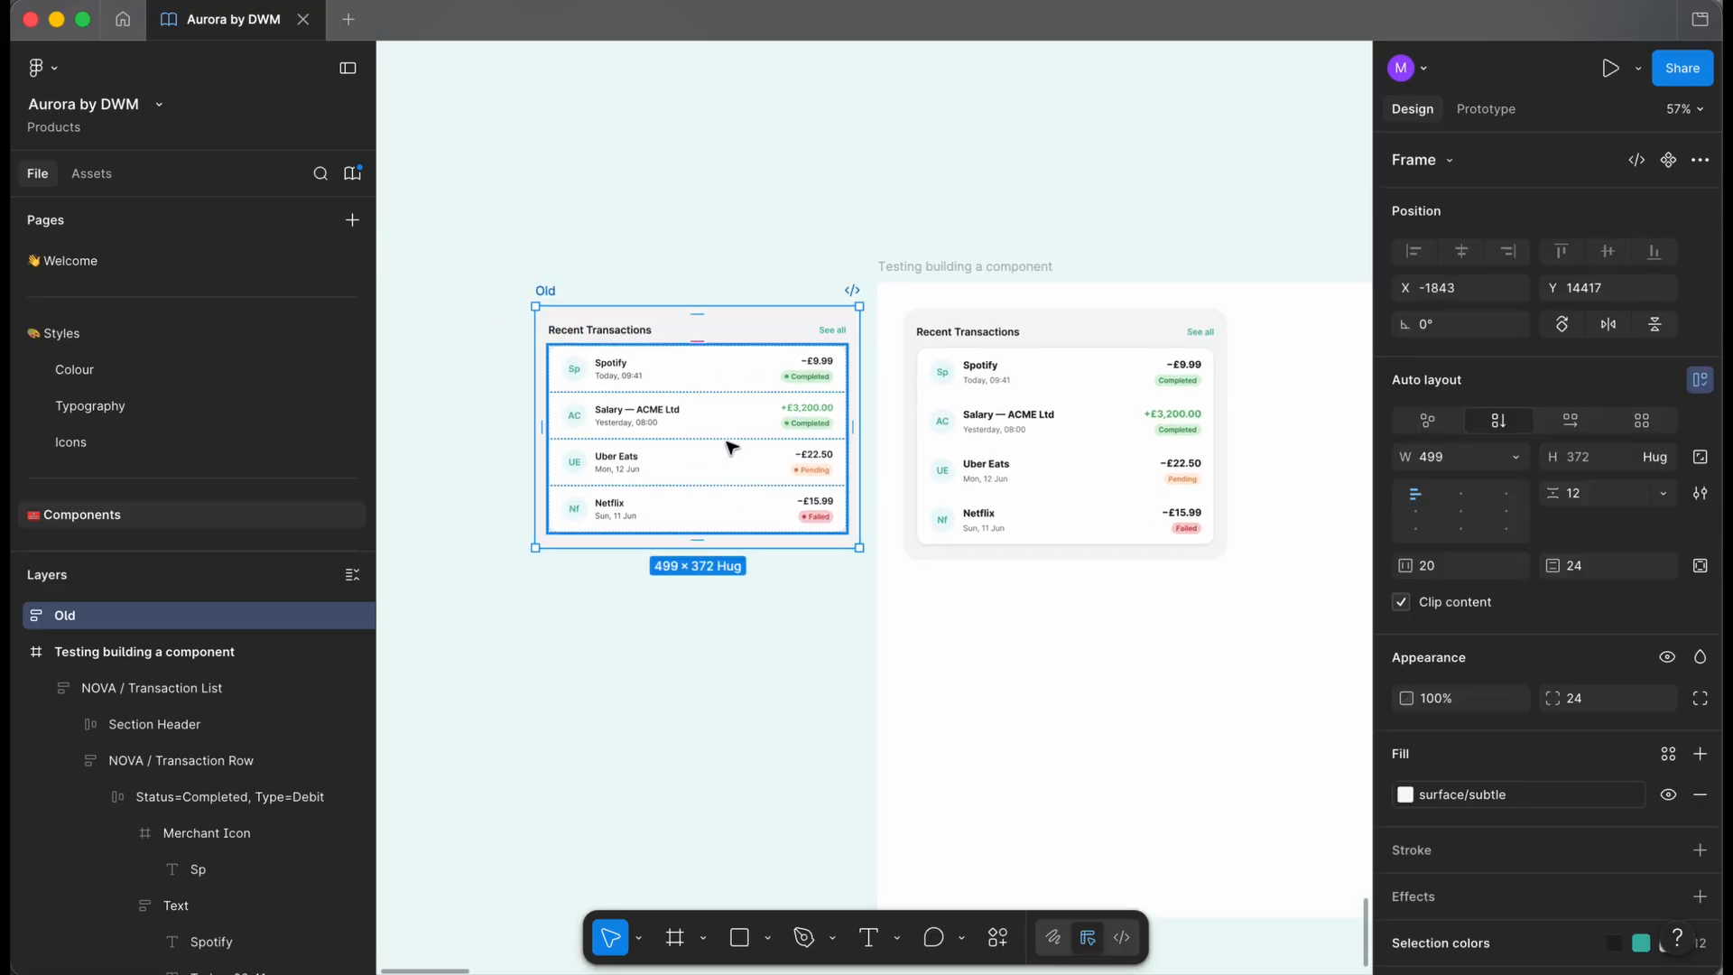
{"action": "scroll", "coordinate": [1142, 341], "scroll_direction": "up", "scroll_amount": 5}
{"action": "scroll", "coordinate": [1142, 341], "scroll_direction": "down", "scroll_amount": 2}
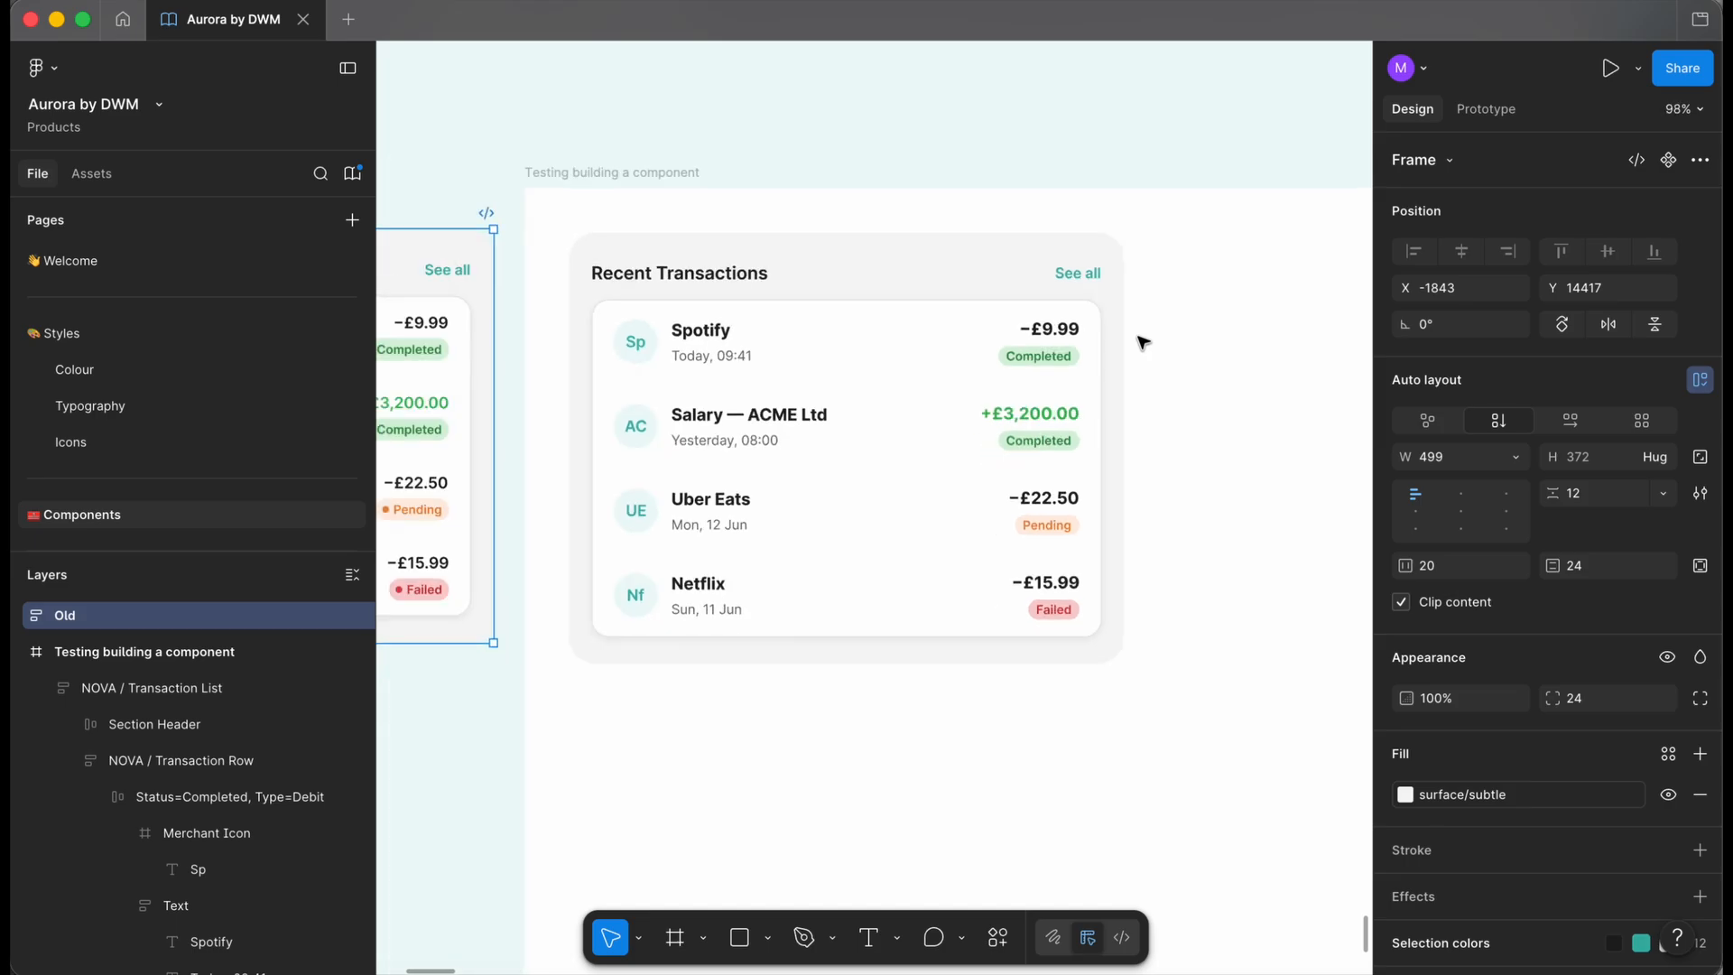
{"action": "scroll", "coordinate": [1143, 341], "scroll_direction": "down", "scroll_amount": 3}
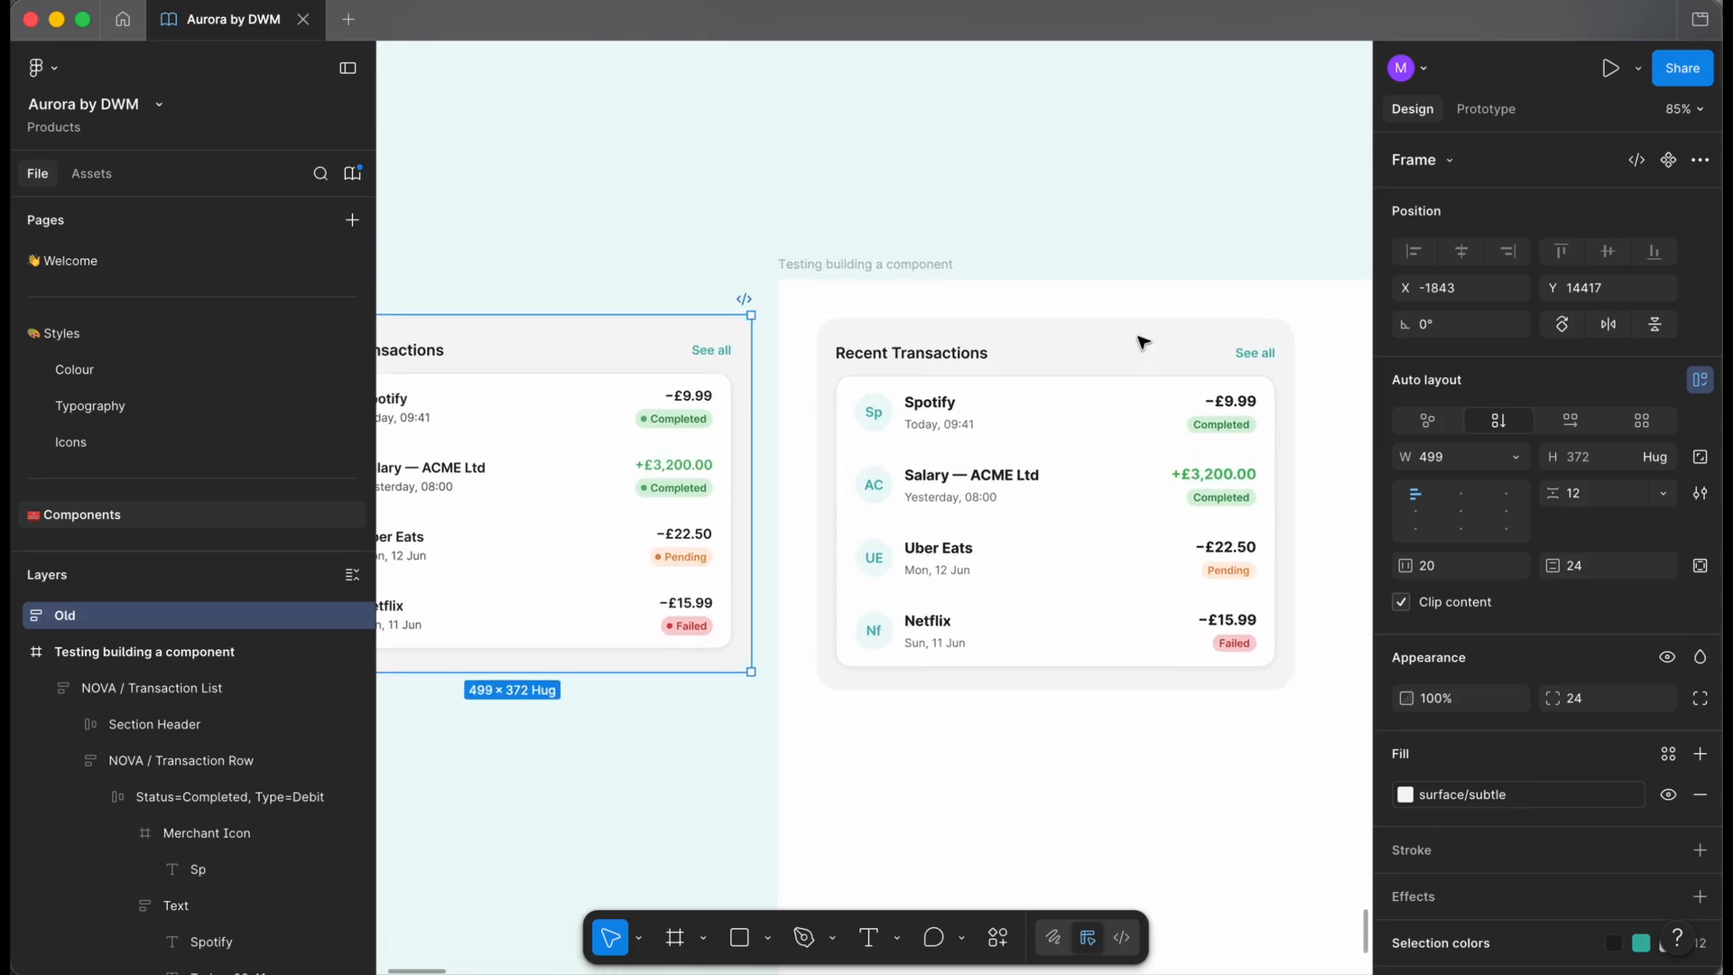
{"action": "left_click", "coordinate": [1036, 233]}
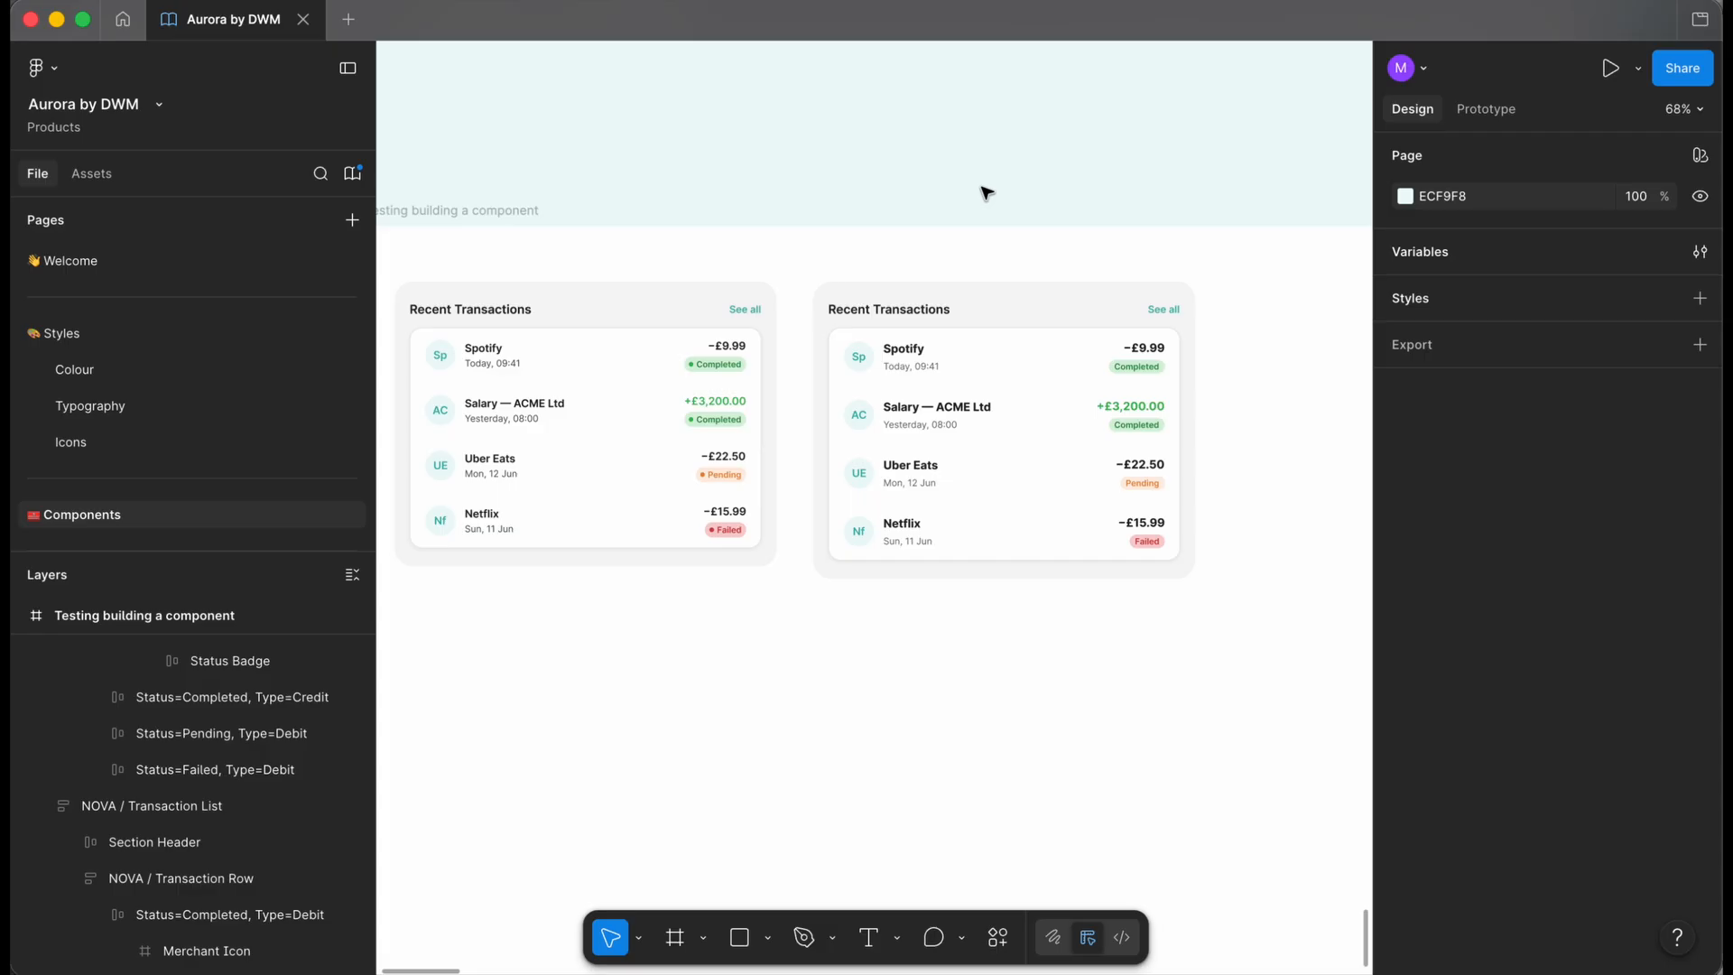
{"action": "scroll", "coordinate": [986, 193], "scroll_direction": "left", "scroll_amount": 2}
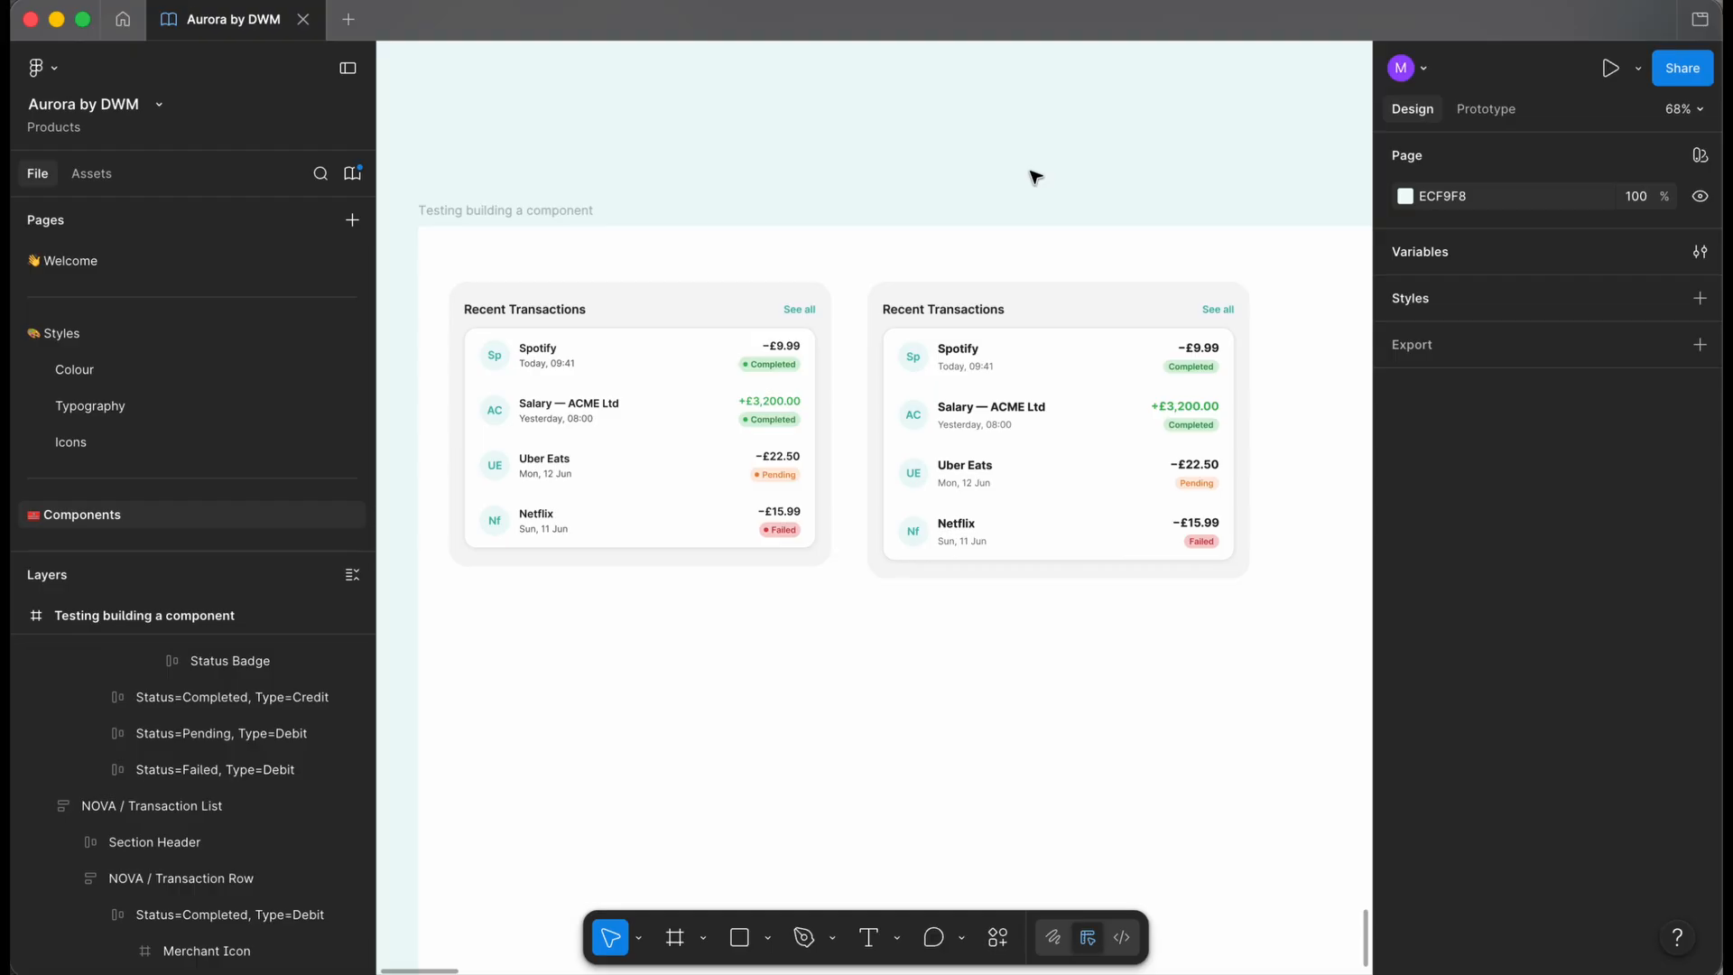
{"action": "scroll", "coordinate": [1032, 627], "scroll_direction": "down", "scroll_amount": 2}
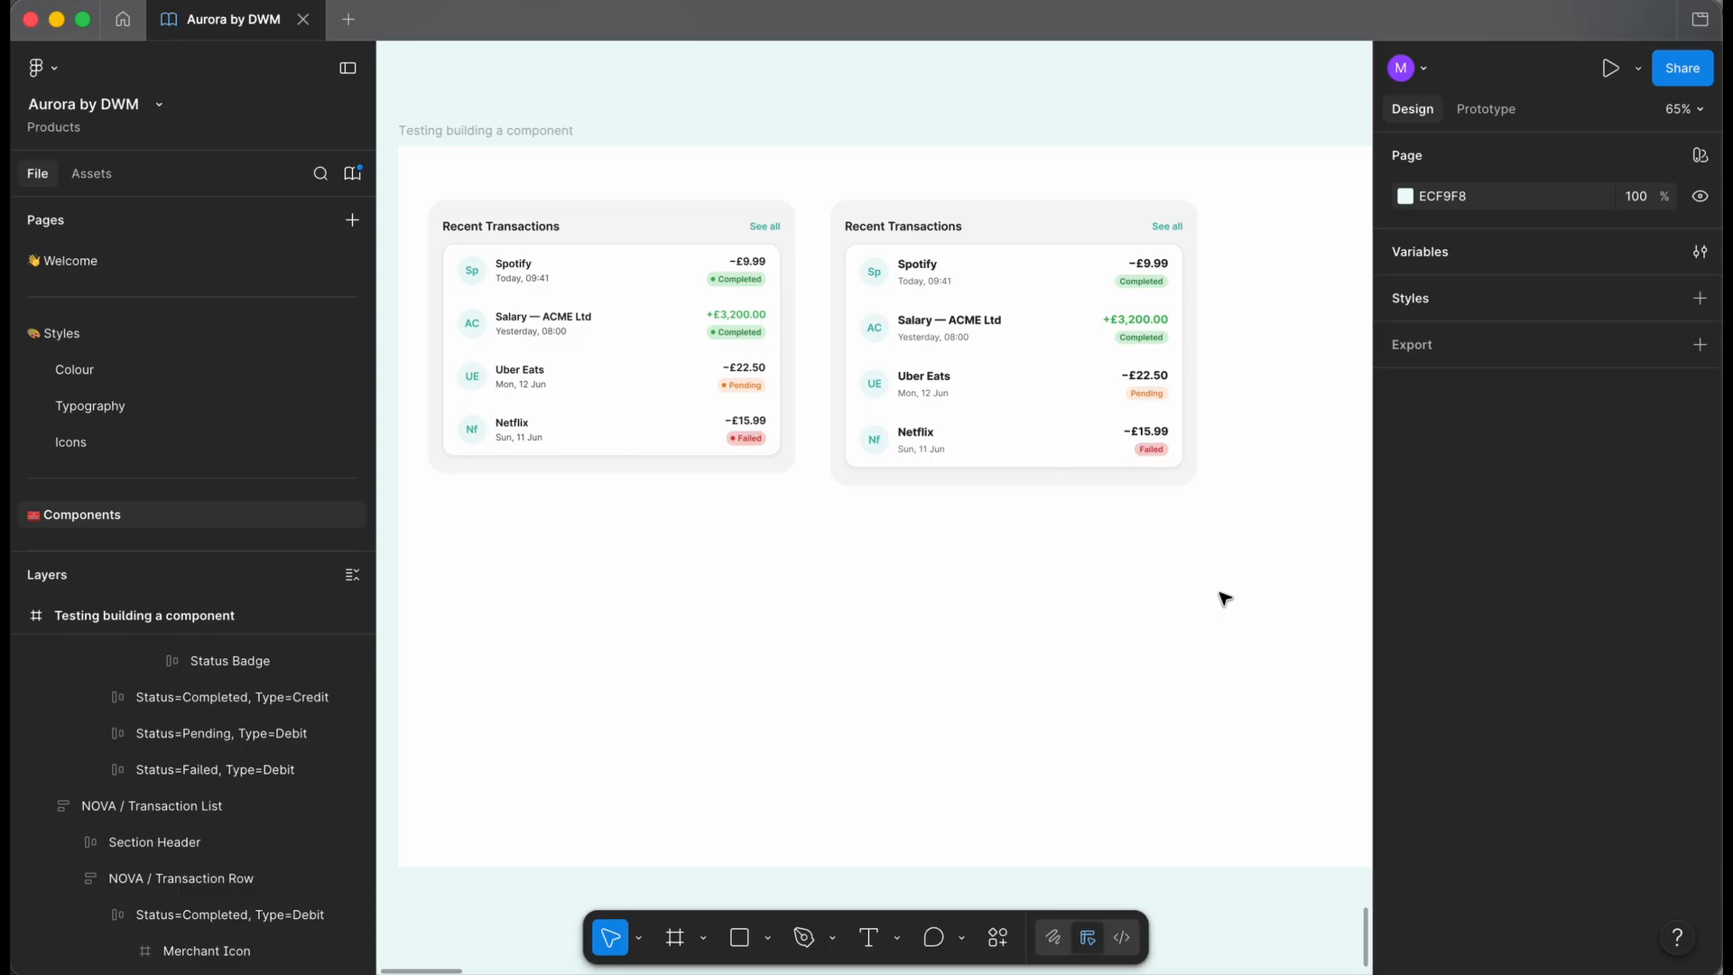
{"action": "scroll", "coordinate": [1224, 598], "scroll_direction": "down", "scroll_amount": 3}
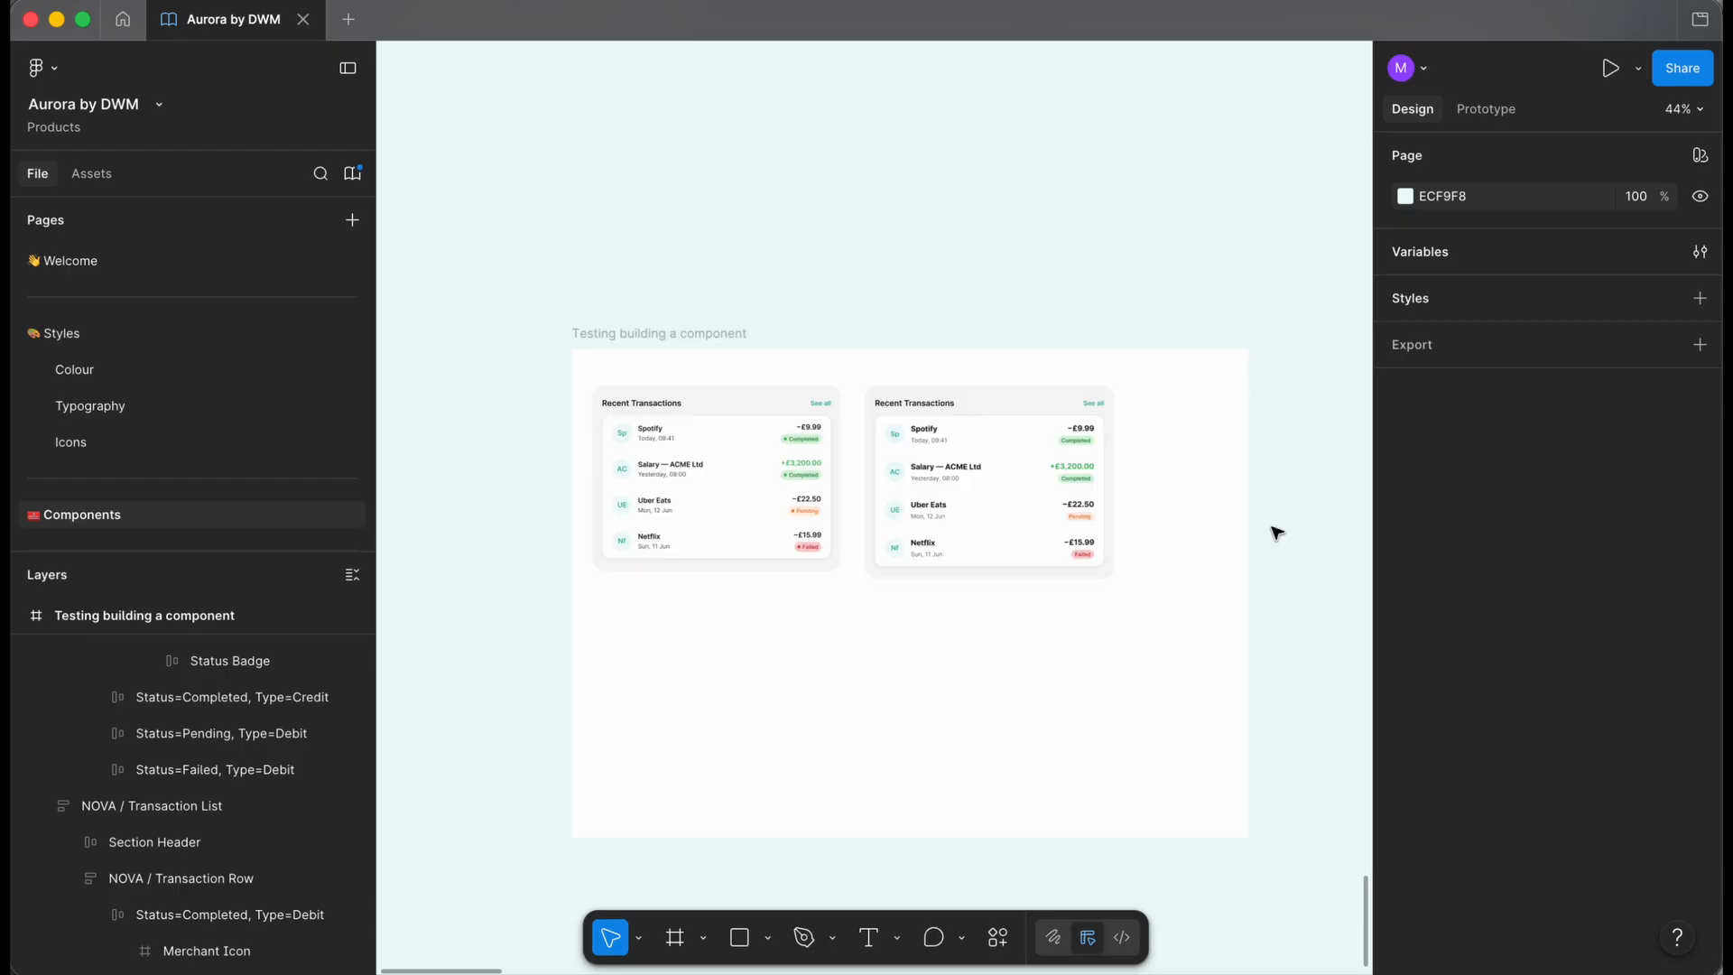